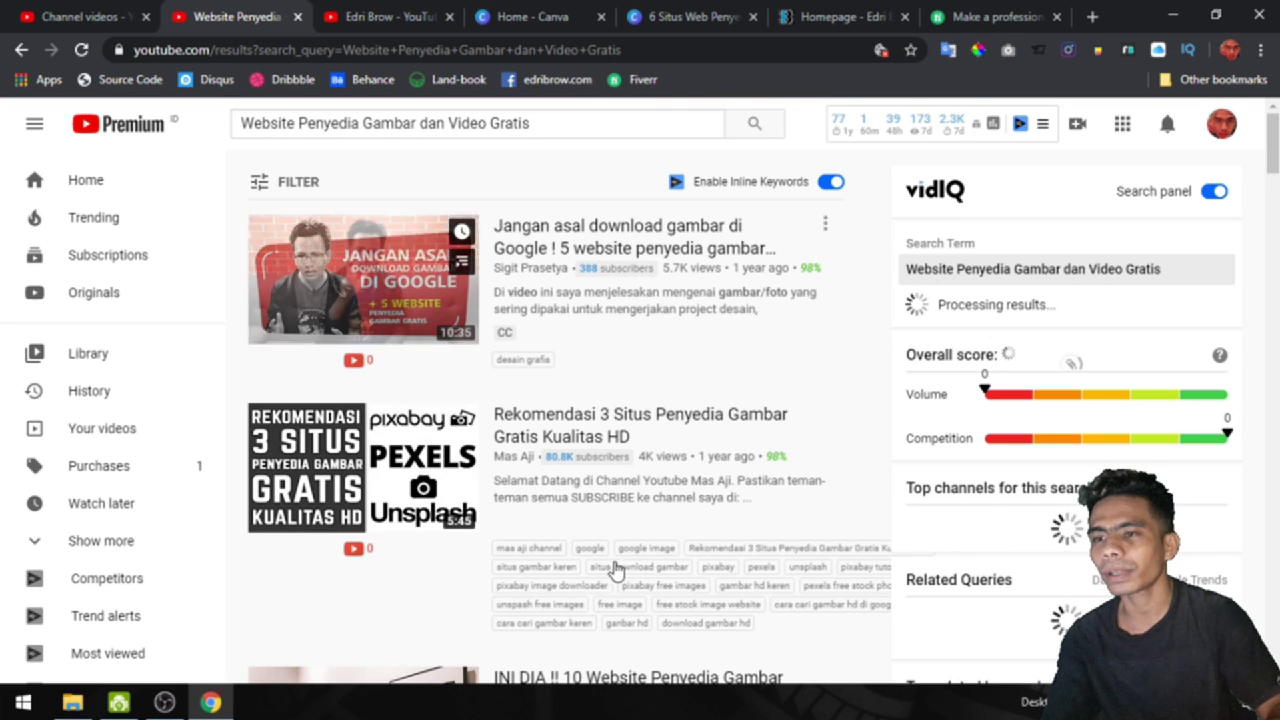
Step: Open the video "Rekomendasi 3 Situs Penyedia Gambar Gratis Kualitas HD" from the search results and pause it
{"action": "scroll", "coordinate": [711, 408], "scroll_direction": "down", "scroll_amount": 1}
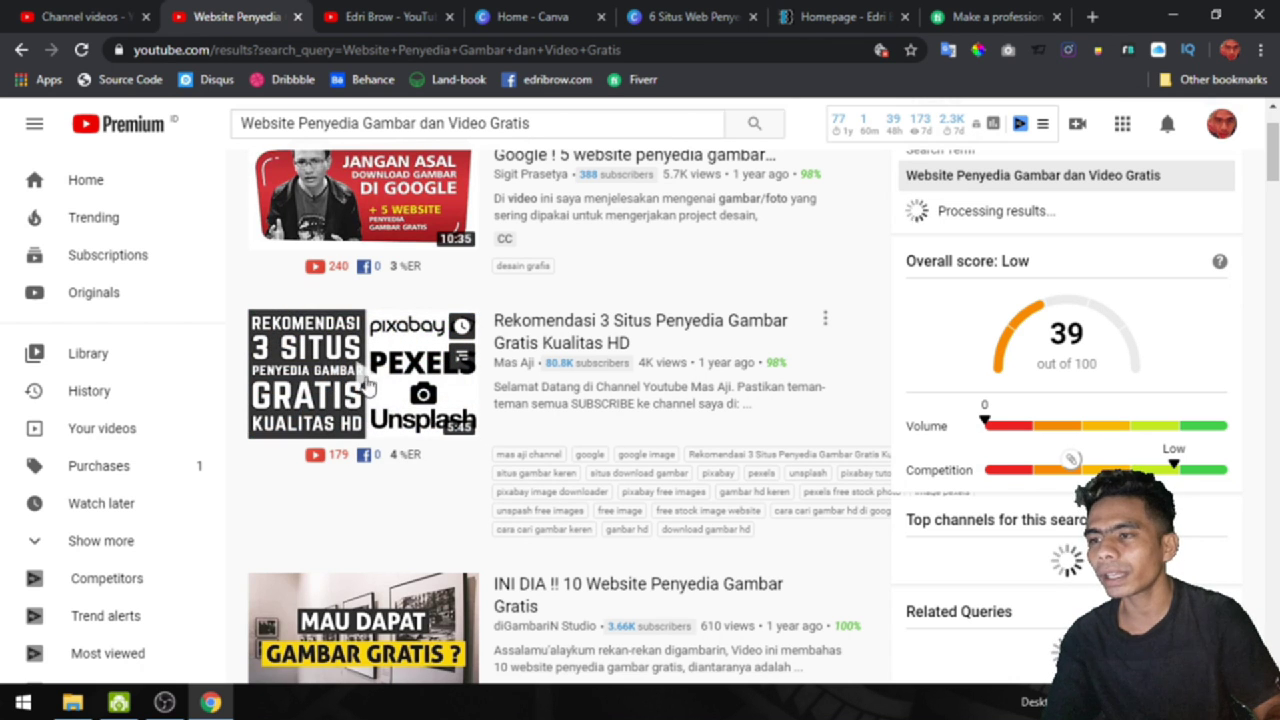
{"action": "scroll", "coordinate": [391, 541], "scroll_direction": "up", "scroll_amount": 1}
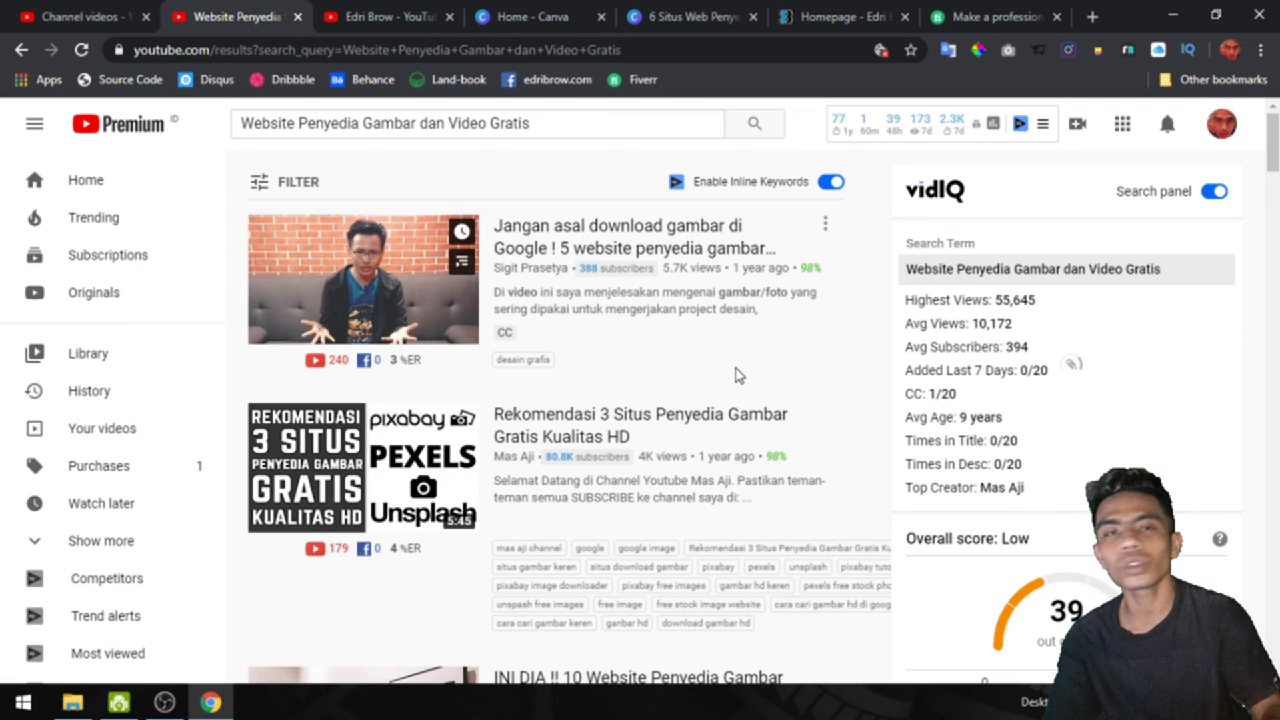
{"action": "scroll", "coordinate": [733, 374], "scroll_direction": "down", "scroll_amount": 1}
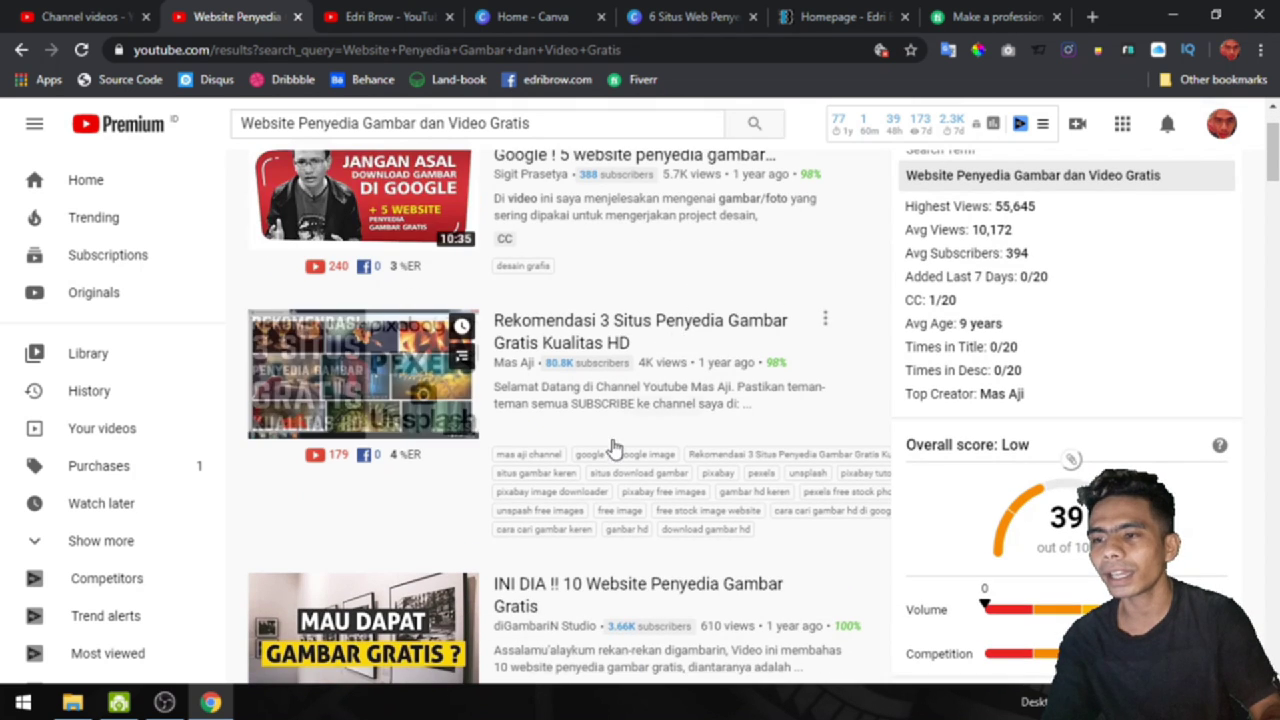
{"action": "scroll", "coordinate": [638, 456], "scroll_direction": "down", "scroll_amount": 1}
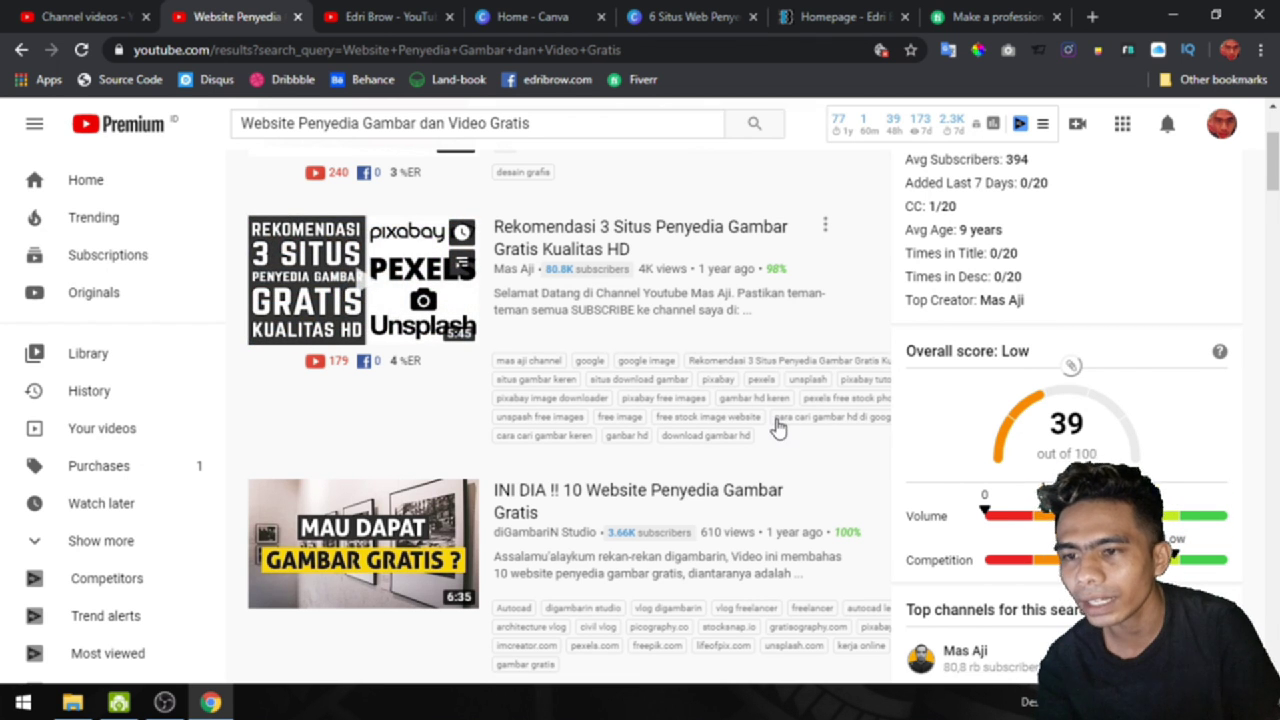
{"action": "scroll", "coordinate": [760, 340], "scroll_direction": "down", "scroll_amount": 1}
{"action": "scroll", "coordinate": [700, 370], "scroll_direction": "up", "scroll_amount": 3}
{"action": "left_click", "coordinate": [610, 440]}
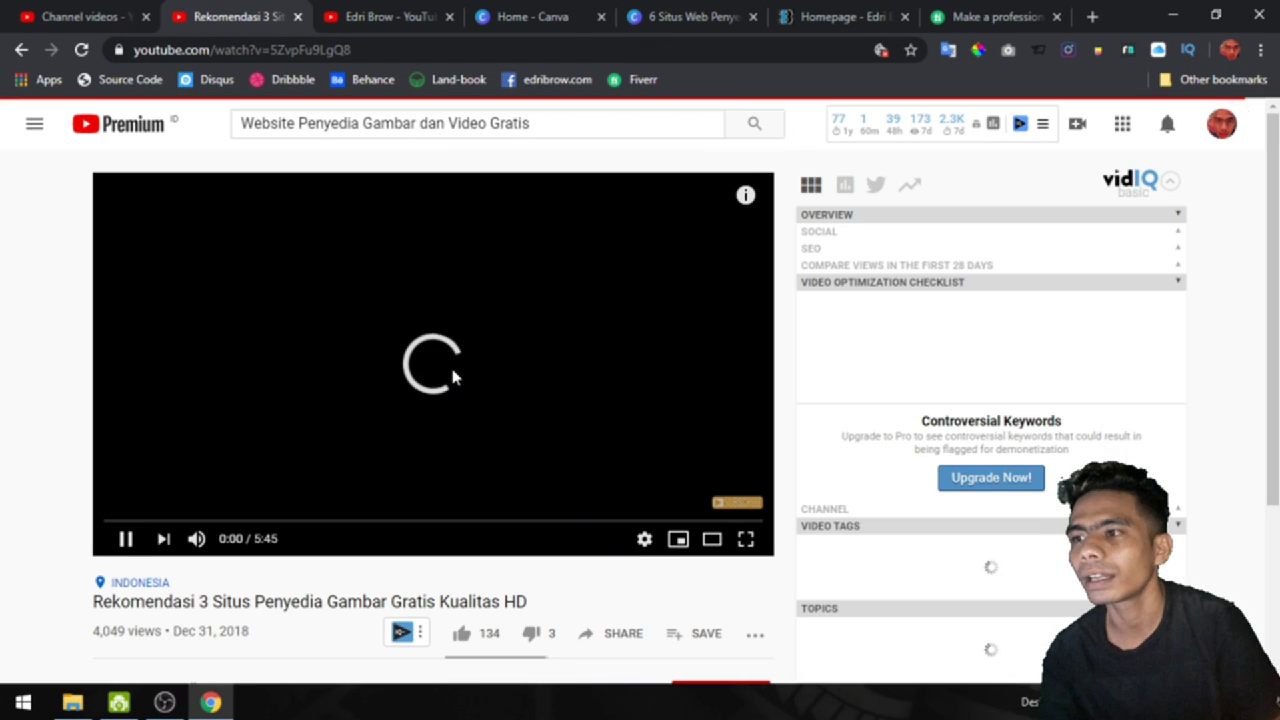
{"action": "left_click", "coordinate": [377, 343]}
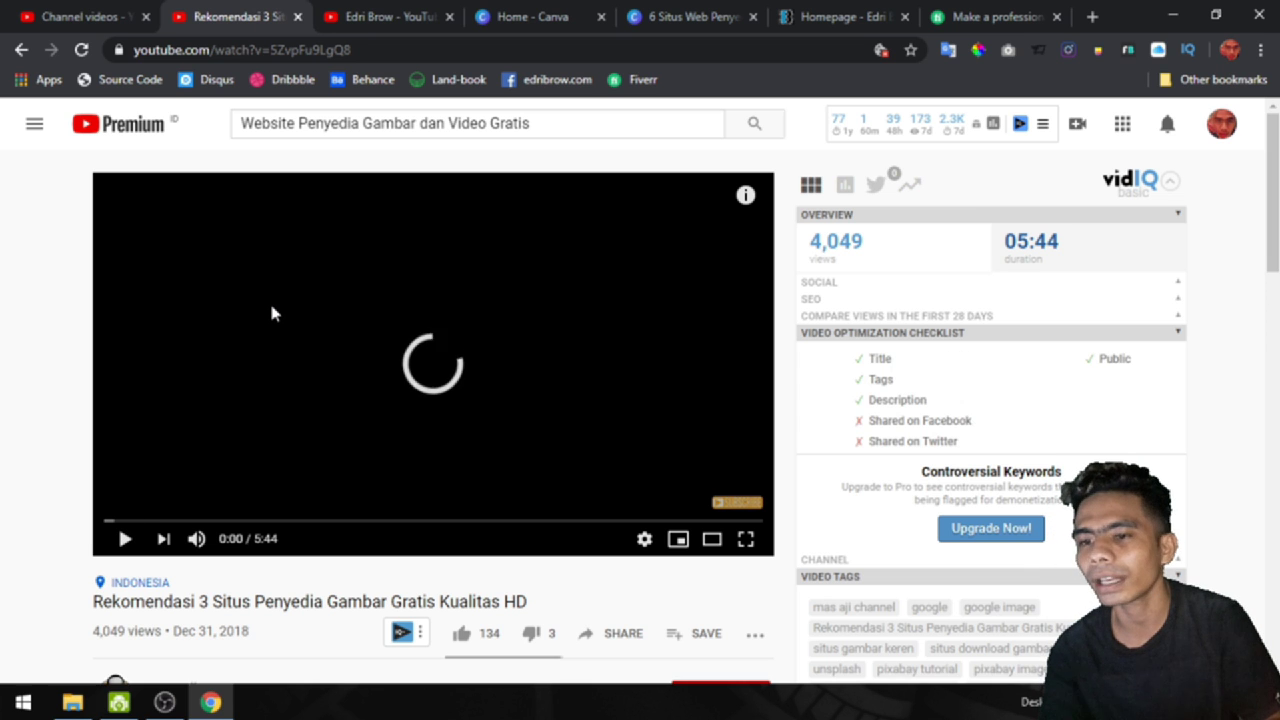
{"action": "left_click", "coordinate": [388, 349]}
Step: Copy all of the opened video's tags with vidIQ
{"action": "scroll", "coordinate": [388, 350], "scroll_direction": "down", "scroll_amount": 4}
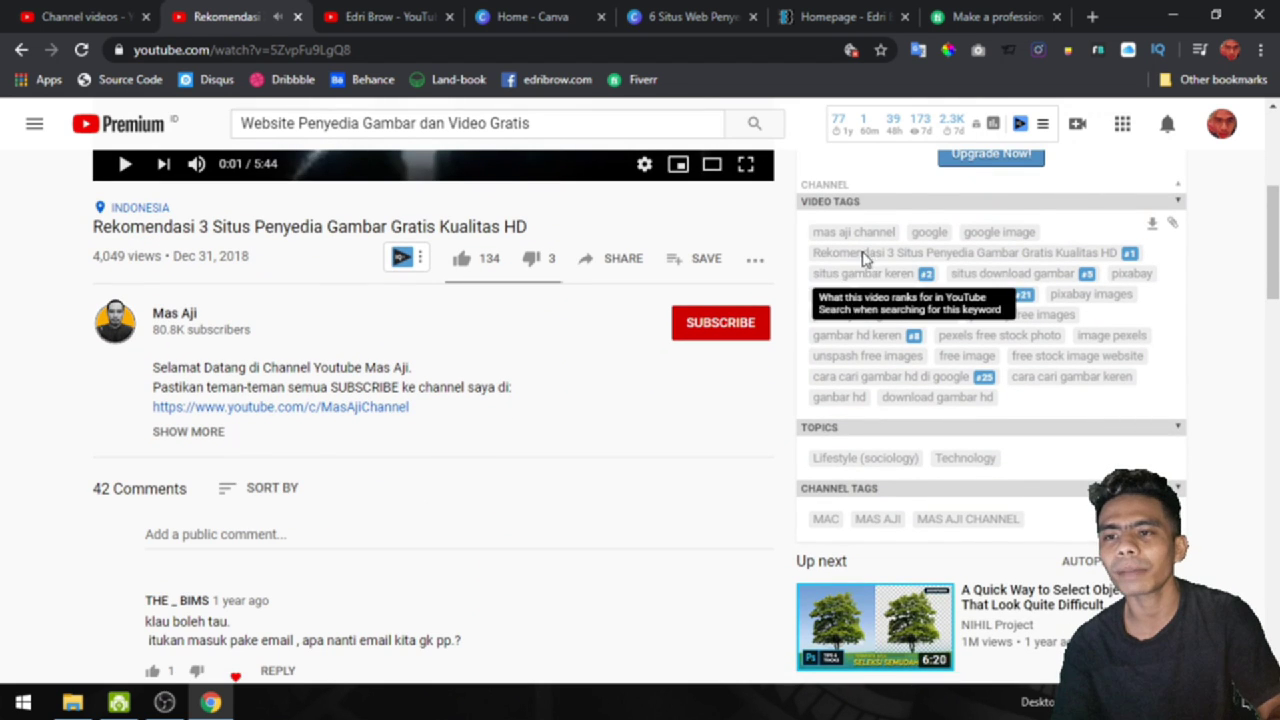
{"action": "scroll", "coordinate": [893, 290], "scroll_direction": "down", "scroll_amount": 1}
{"action": "scroll", "coordinate": [850, 282], "scroll_direction": "up", "scroll_amount": 1}
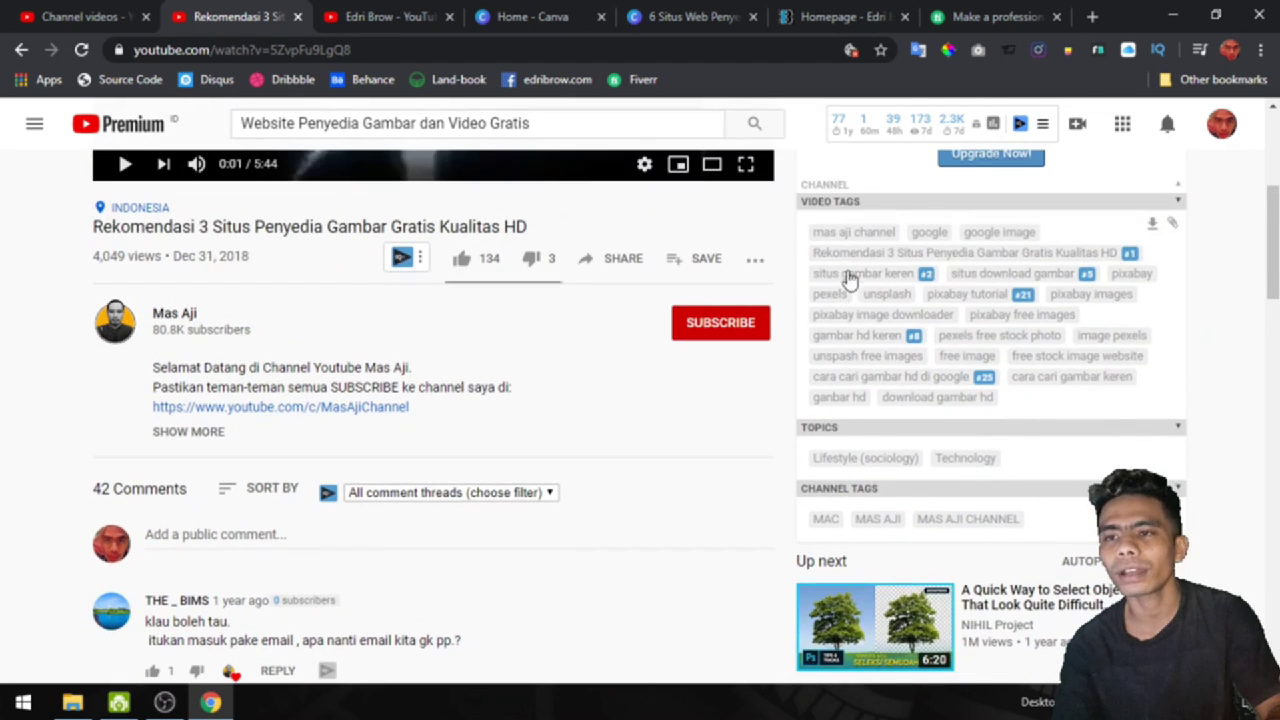
{"action": "left_click", "coordinate": [1173, 224]}
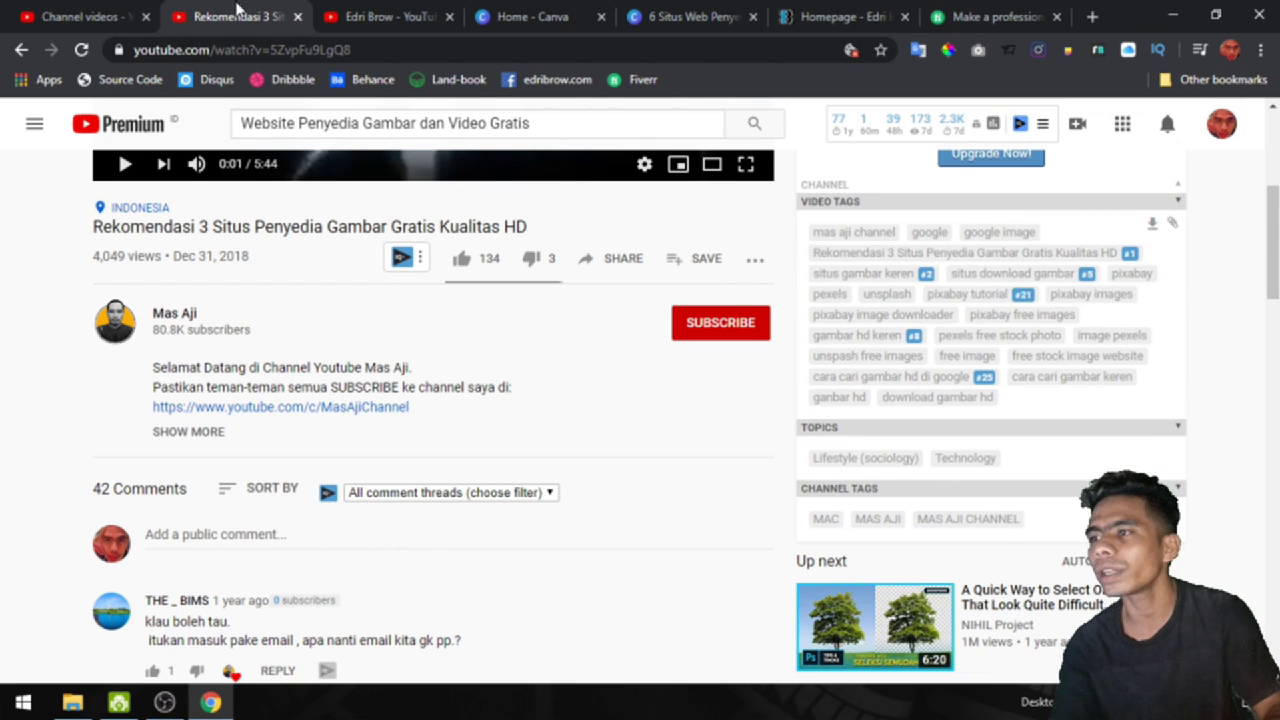
Step: Return to the Tutorial upload draft in YouTube Studio and expand its additional options to reach the tags
{"action": "left_click", "coordinate": [86, 12]}
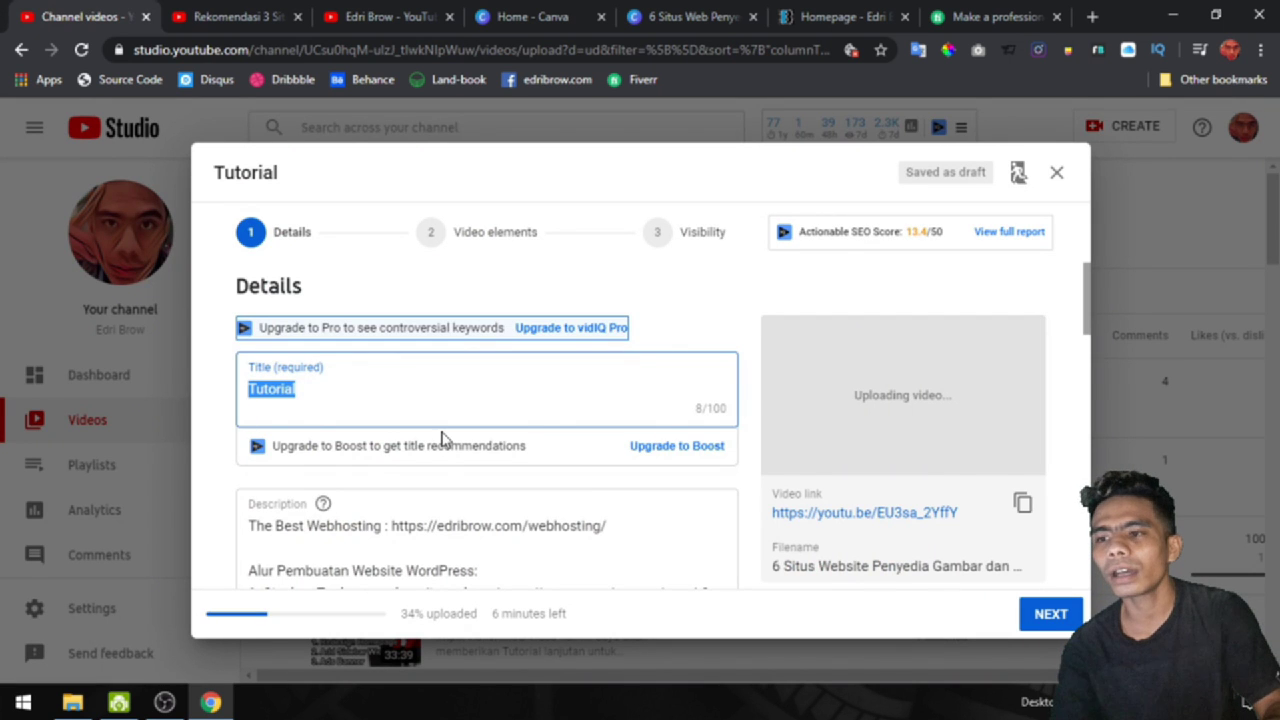
{"action": "scroll", "coordinate": [447, 424], "scroll_direction": "down", "scroll_amount": 5}
{"action": "scroll", "coordinate": [443, 435], "scroll_direction": "down", "scroll_amount": 3}
{"action": "scroll", "coordinate": [443, 435], "scroll_direction": "up", "scroll_amount": 8}
{"action": "scroll", "coordinate": [443, 435], "scroll_direction": "down", "scroll_amount": 5}
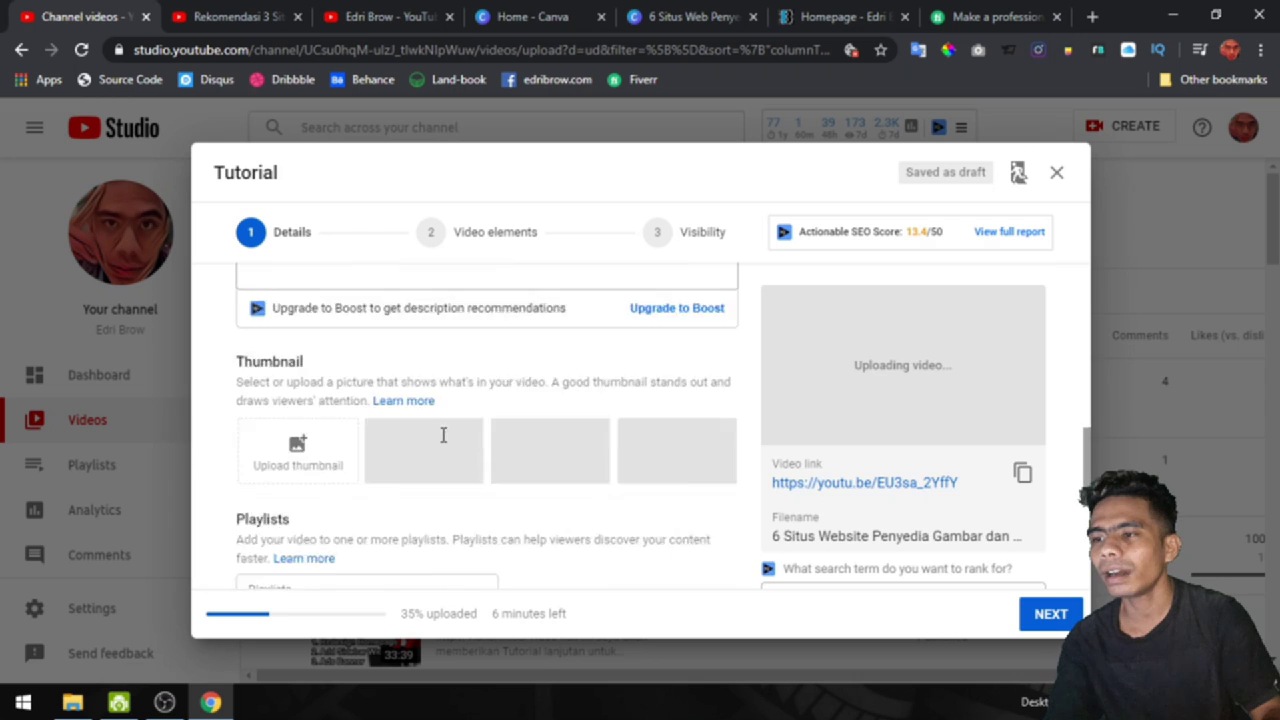
{"action": "scroll", "coordinate": [443, 435], "scroll_direction": "down", "scroll_amount": 5}
{"action": "left_click", "coordinate": [335, 525]}
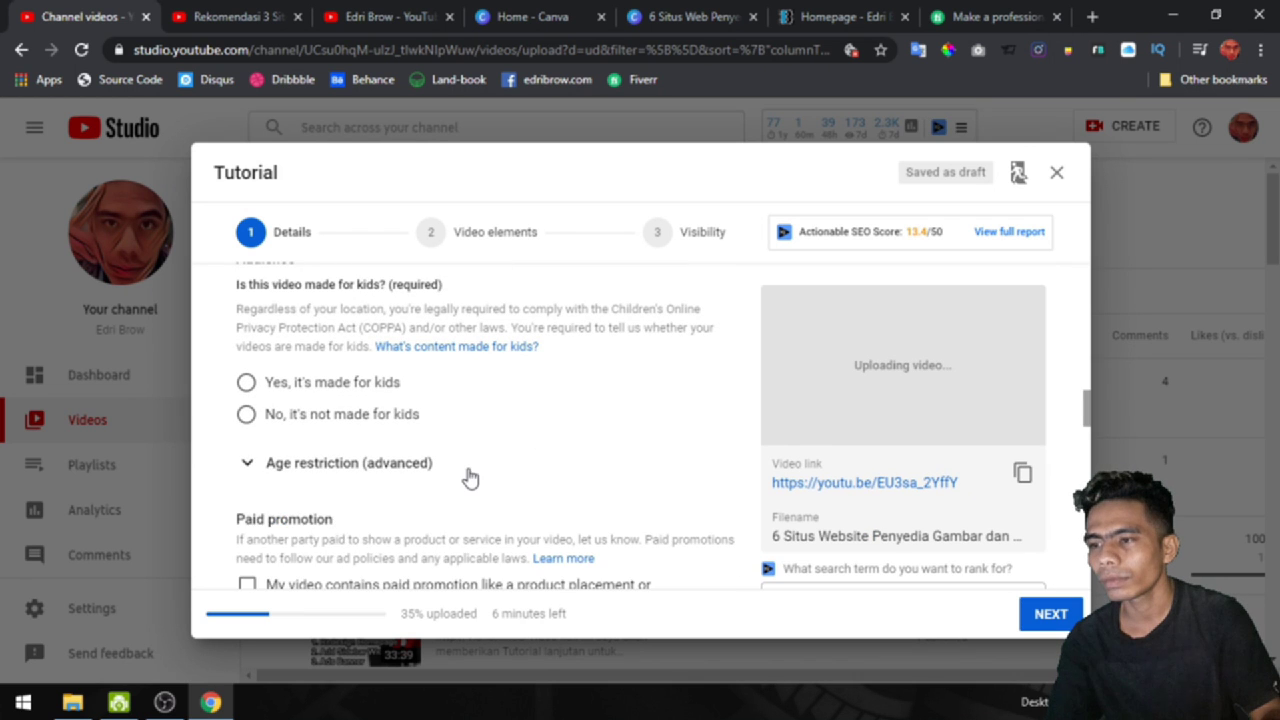
{"action": "scroll", "coordinate": [466, 480], "scroll_direction": "down", "scroll_amount": 8}
{"action": "scroll", "coordinate": [470, 478], "scroll_direction": "up", "scroll_amount": 10}
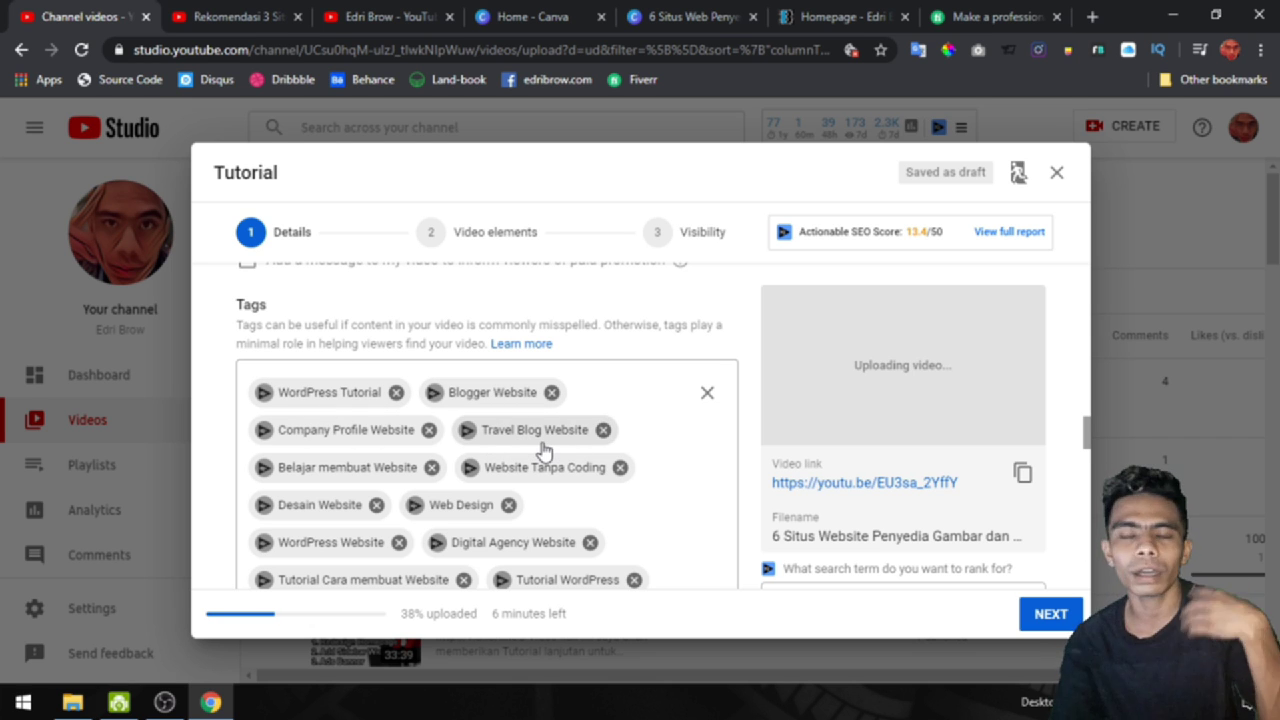
Step: Clear all existing tags from the draft and paste the tags copied from the reference video
{"action": "left_click", "coordinate": [710, 392]}
{"action": "left_click", "coordinate": [475, 394]}
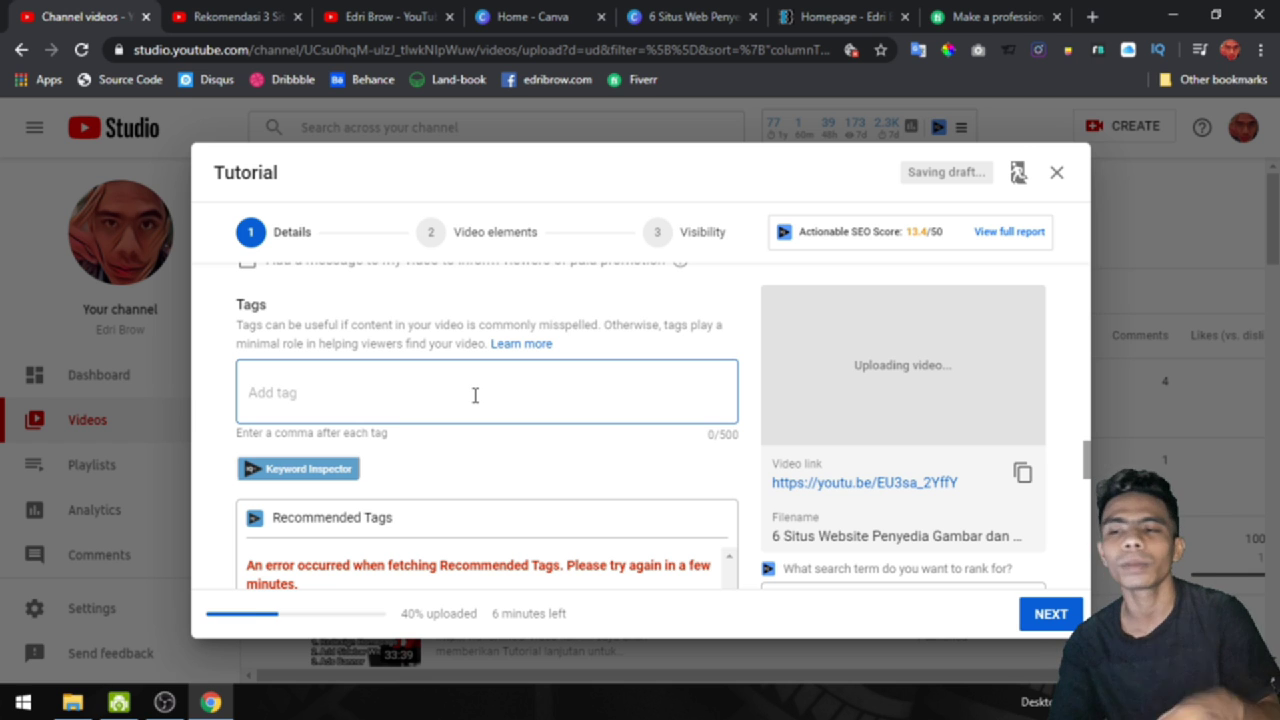
{"action": "key", "text": "ctrl+v"}
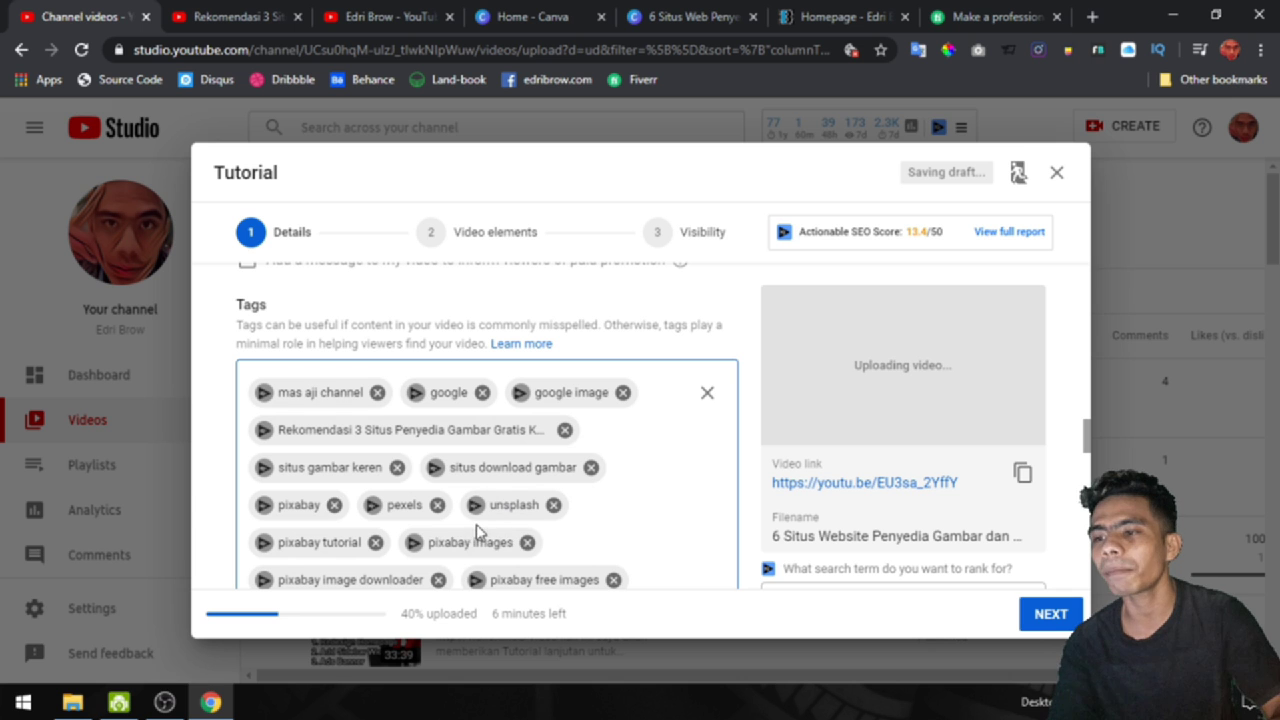
Step: Review the pasted tags and remove the one naming the other creator's channel
{"action": "scroll", "coordinate": [372, 489], "scroll_direction": "down", "scroll_amount": 2}
{"action": "scroll", "coordinate": [372, 489], "scroll_direction": "down", "scroll_amount": 1}
{"action": "scroll", "coordinate": [376, 489], "scroll_direction": "up", "scroll_amount": 1}
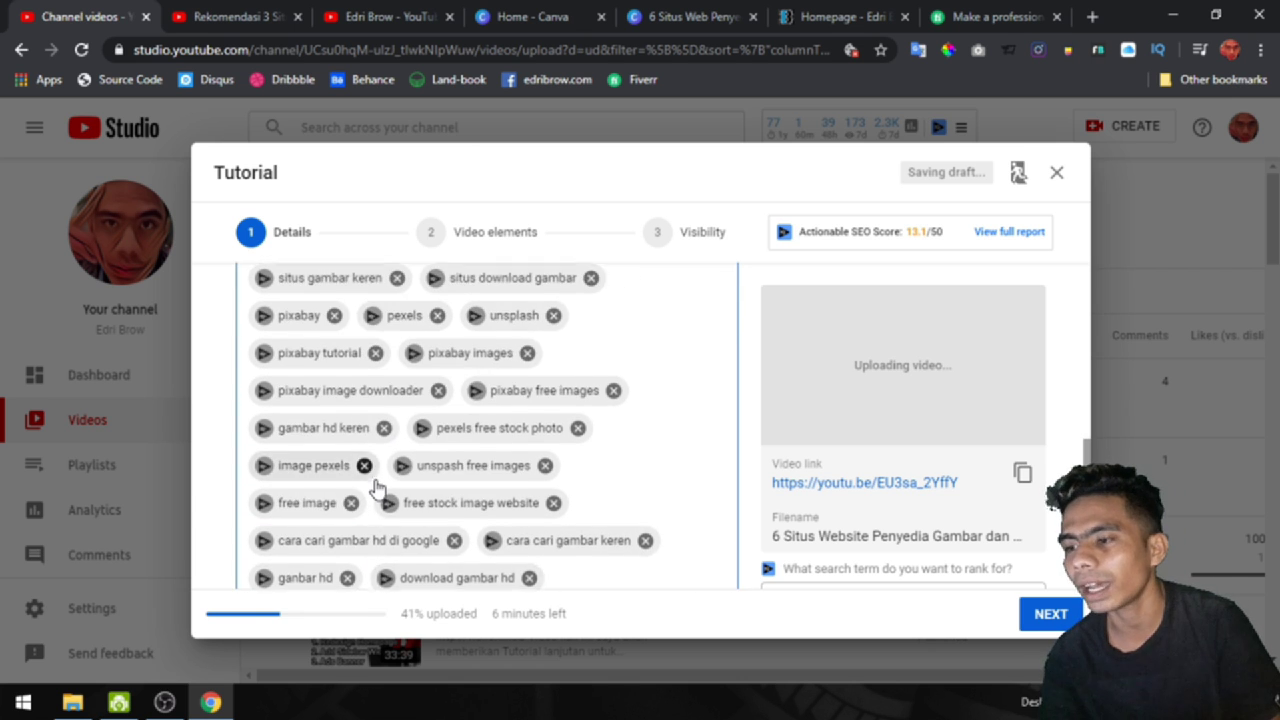
{"action": "scroll", "coordinate": [376, 487], "scroll_direction": "down", "scroll_amount": 1}
{"action": "scroll", "coordinate": [377, 486], "scroll_direction": "up", "scroll_amount": 5}
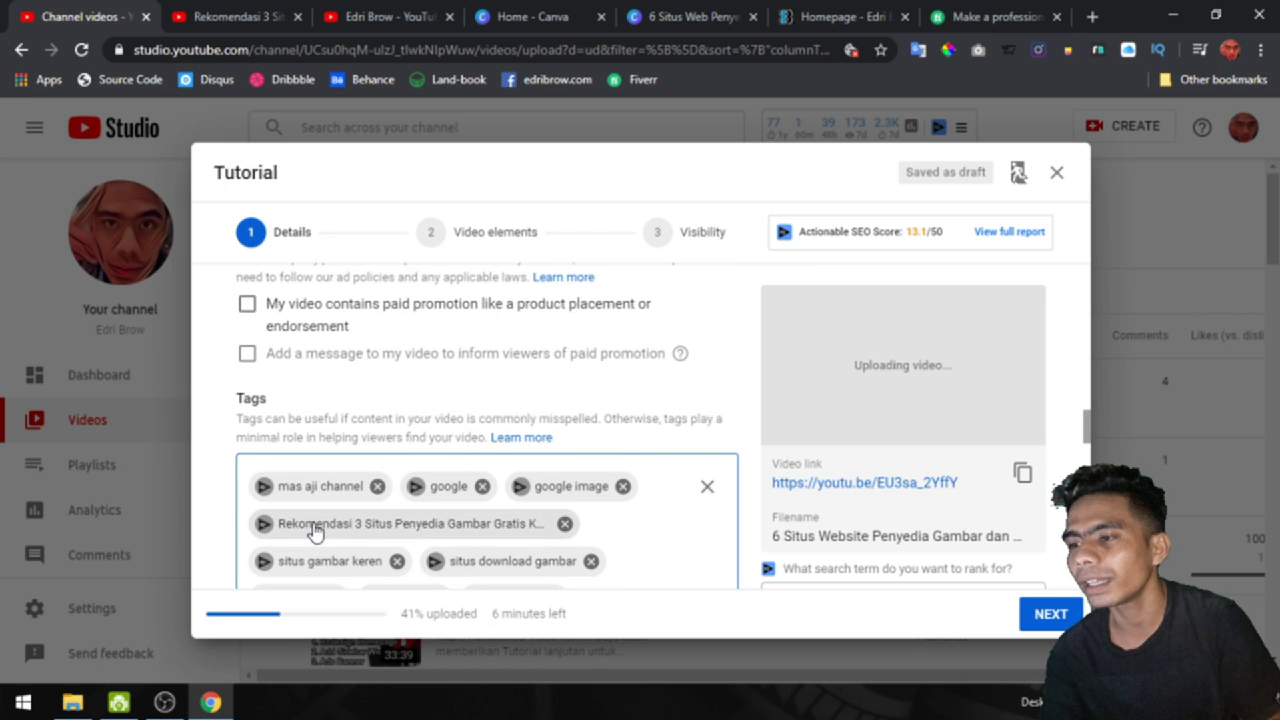
{"action": "scroll", "coordinate": [313, 530], "scroll_direction": "down", "scroll_amount": 1}
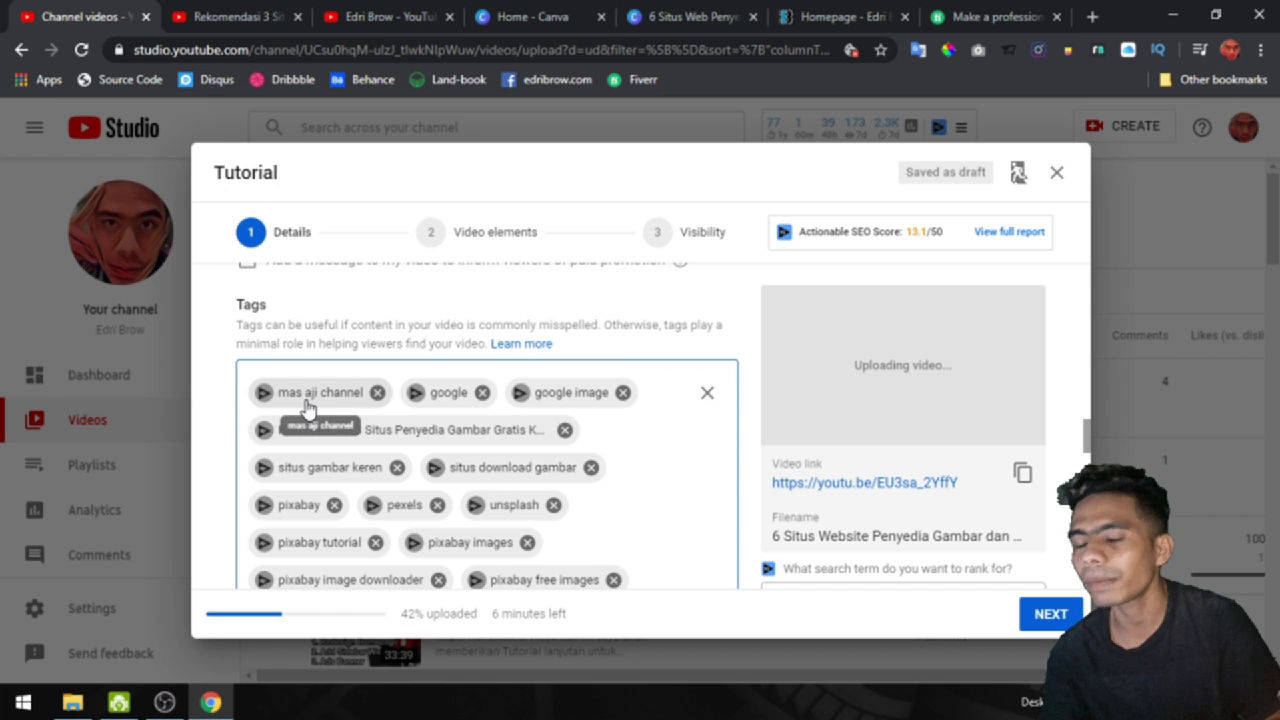
{"action": "left_click", "coordinate": [377, 392]}
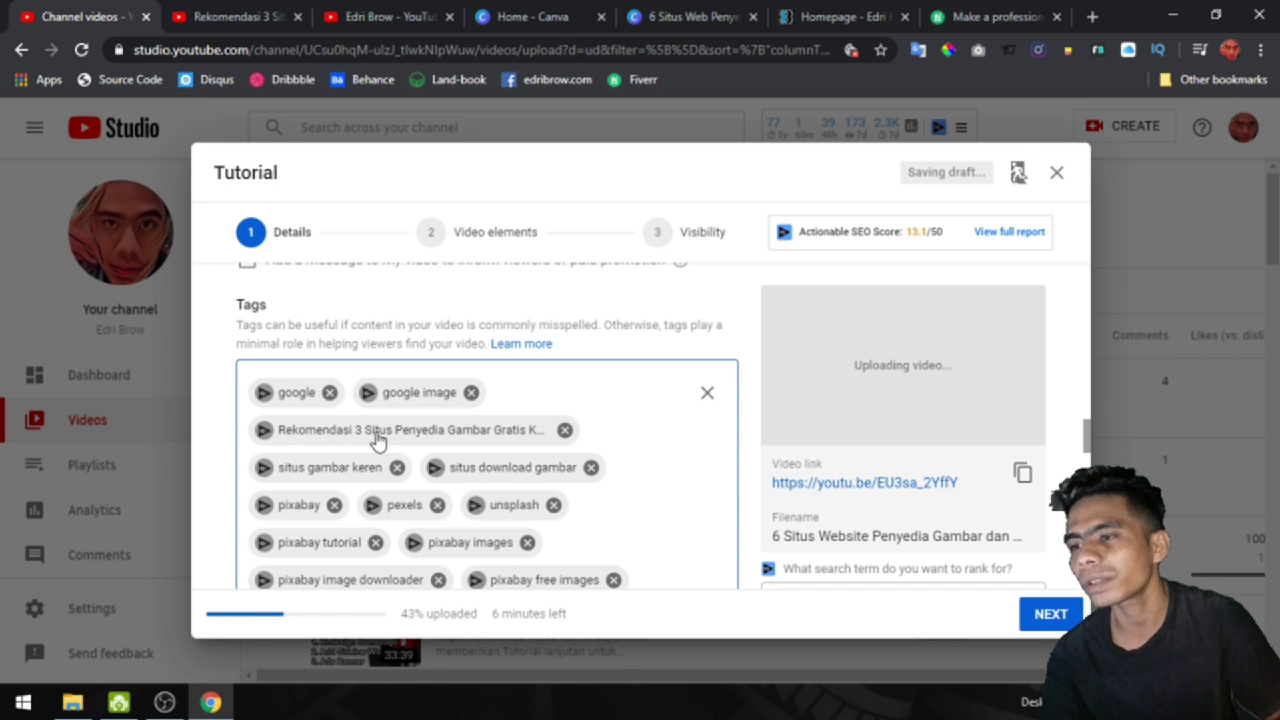
Step: Change the number in the "Rekomendasi 3 Situs Penyedia Gambar Gratis Kualitas HD" tag to 6
{"action": "left_click", "coordinate": [474, 432]}
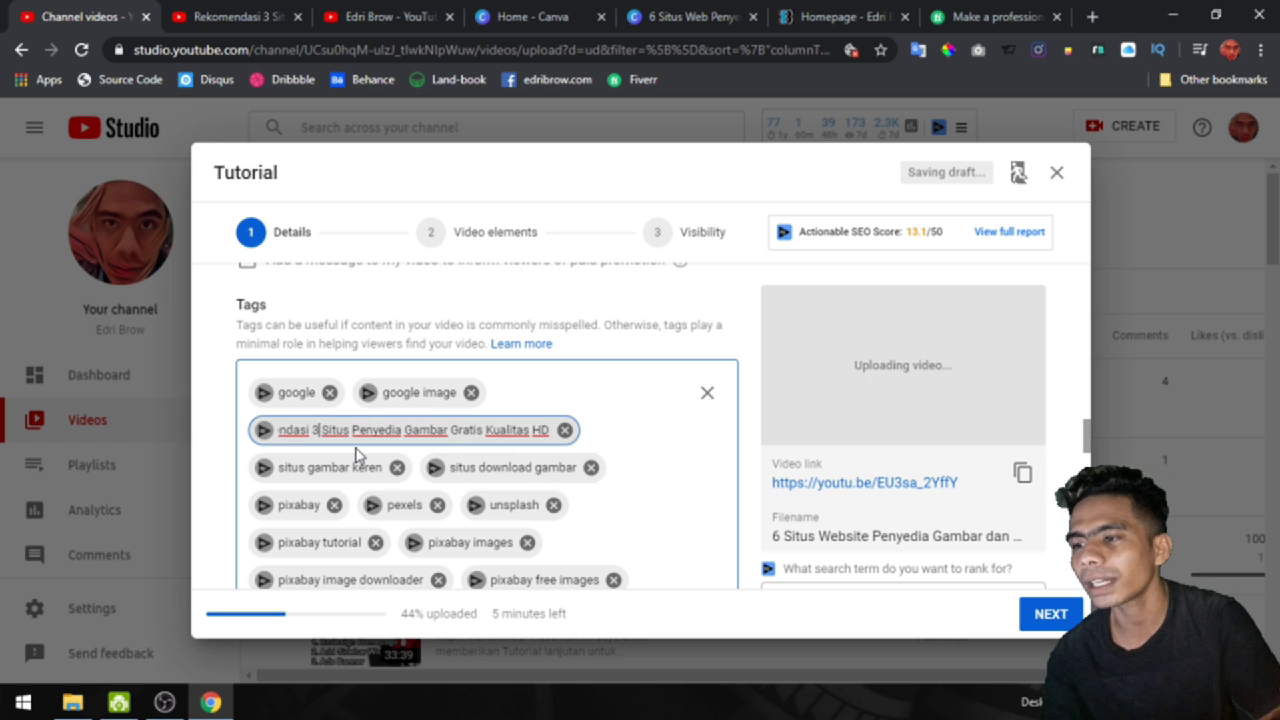
{"action": "key", "text": "BackSpace"}
{"action": "type", "text": "6"}
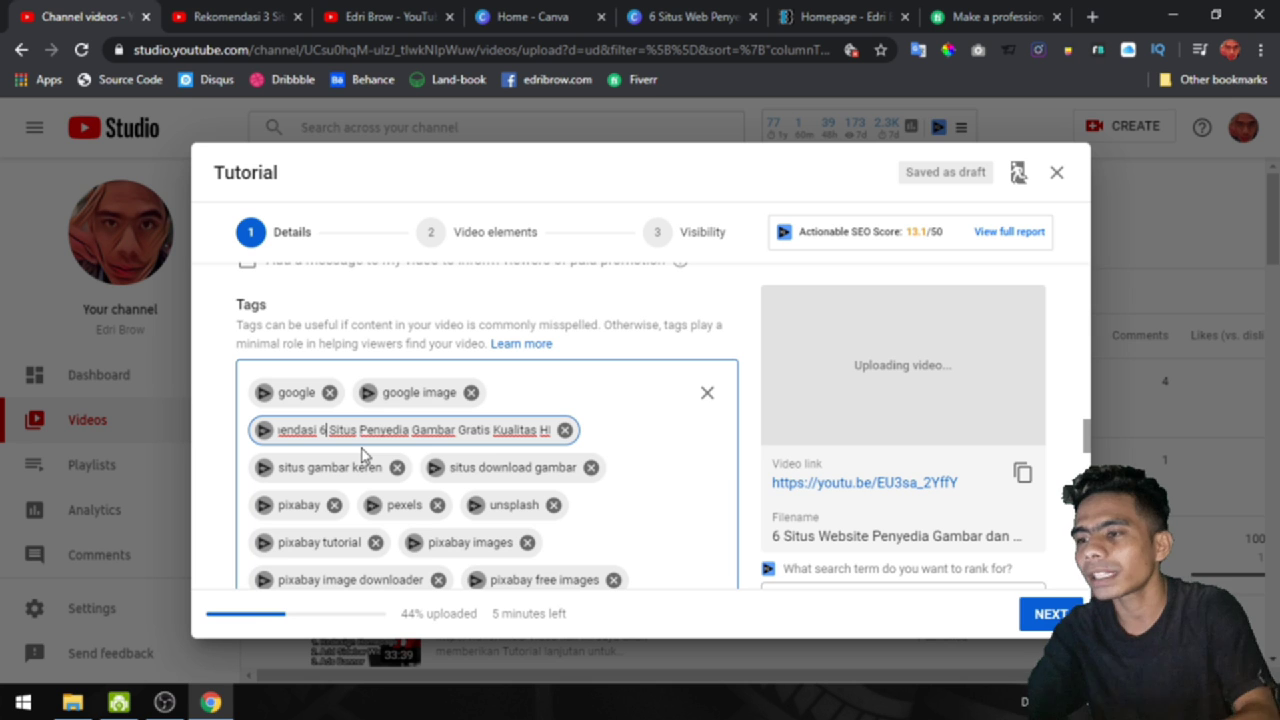
{"action": "left_click", "coordinate": [672, 448]}
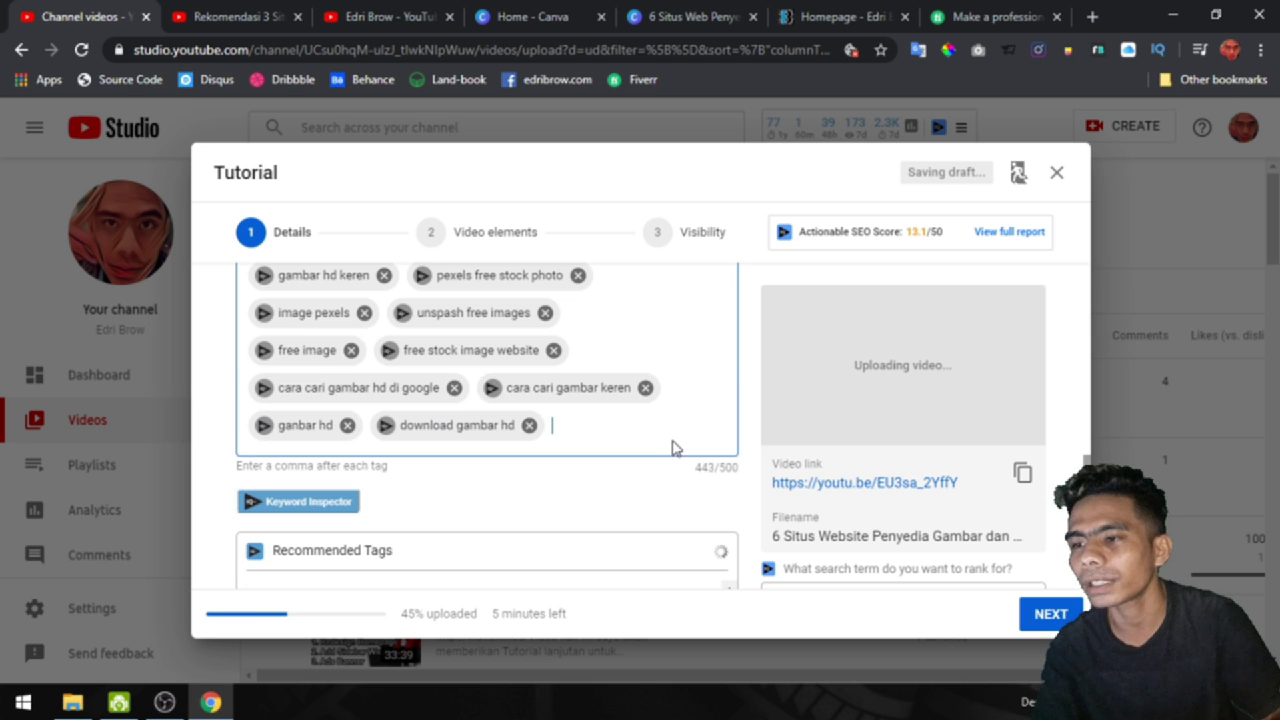
Step: Review the remaining tags, the language settings and the title and description of the draft
{"action": "left_click", "coordinate": [570, 398]}
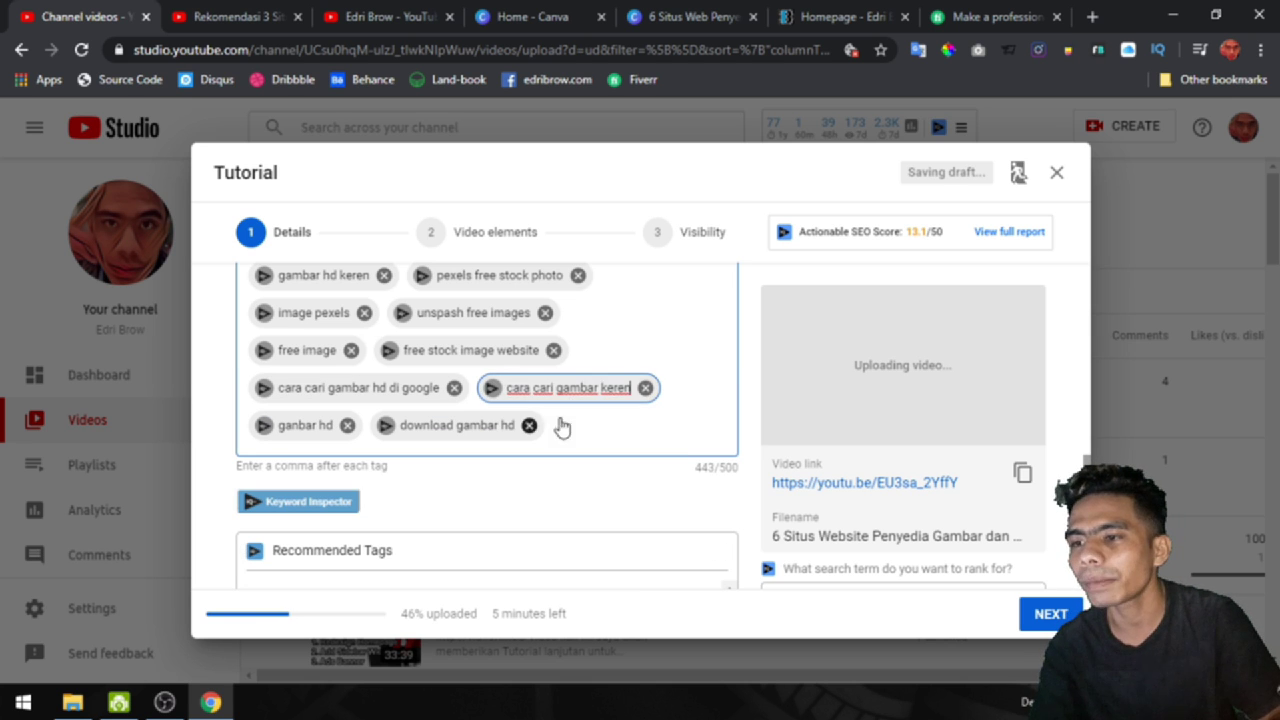
{"action": "left_click", "coordinate": [466, 350]}
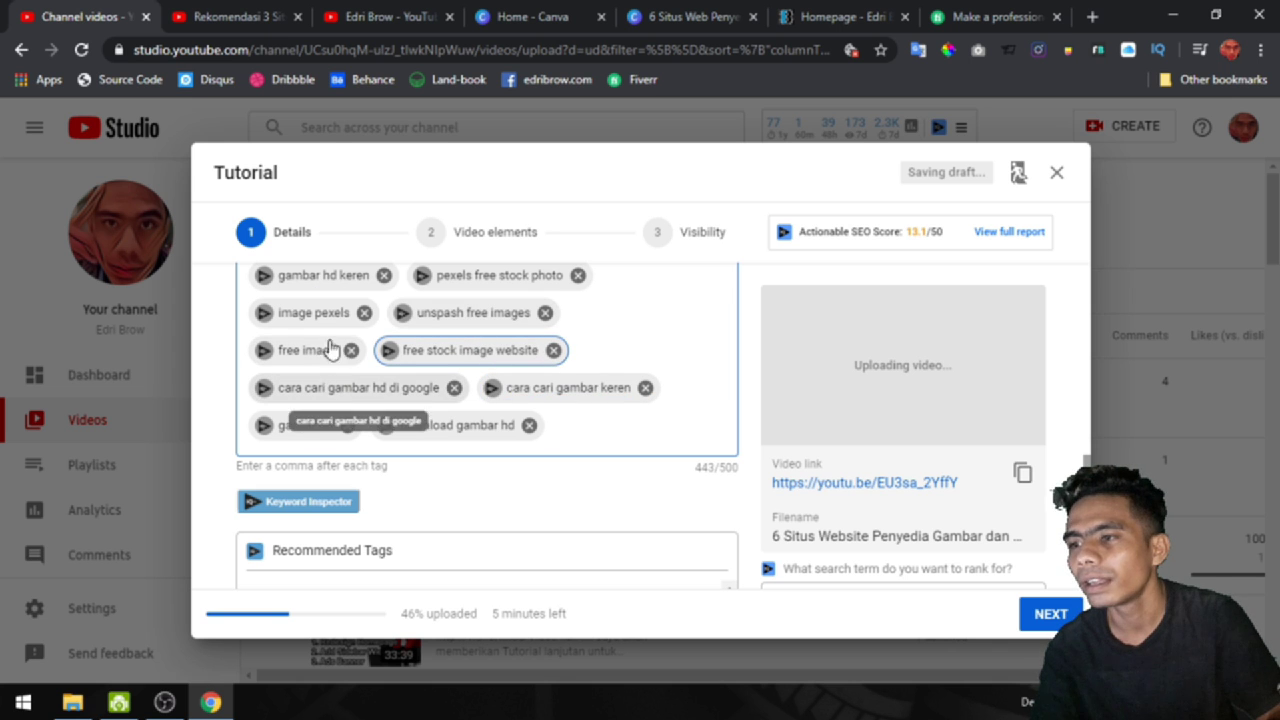
{"action": "scroll", "coordinate": [623, 524], "scroll_direction": "up", "scroll_amount": 1}
{"action": "scroll", "coordinate": [545, 428], "scroll_direction": "up", "scroll_amount": 3}
{"action": "scroll", "coordinate": [545, 428], "scroll_direction": "down", "scroll_amount": 6}
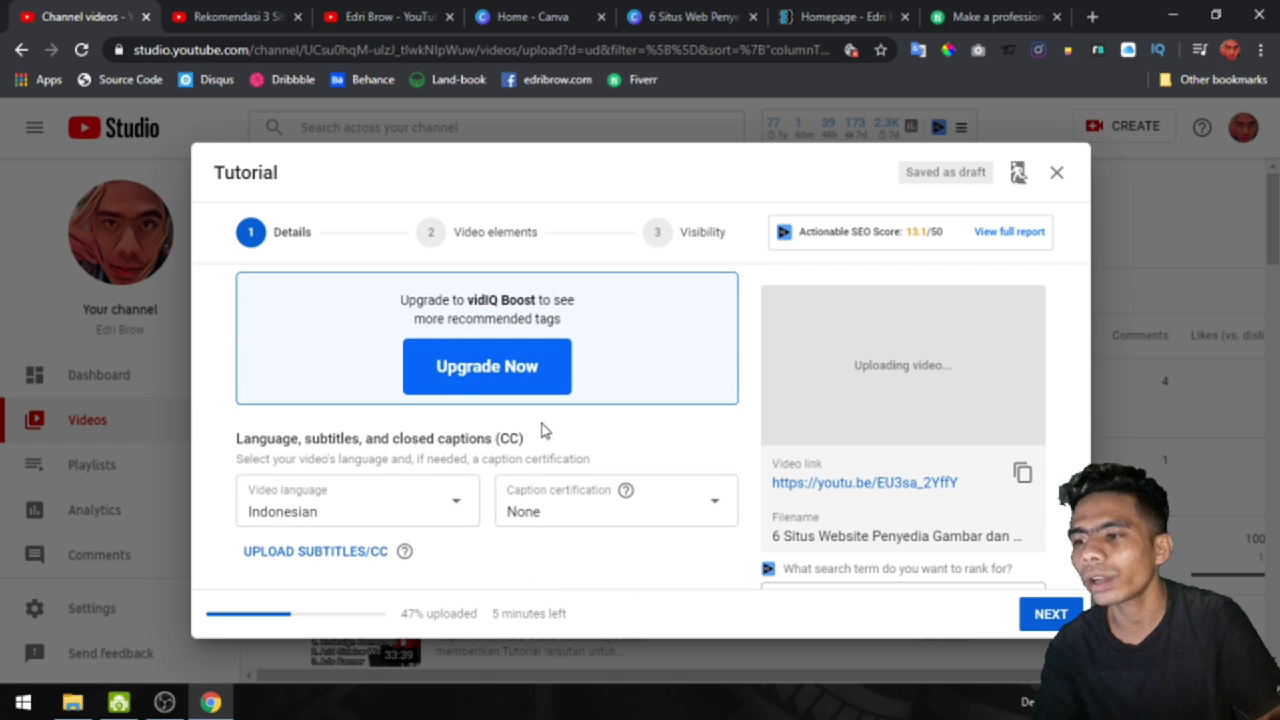
{"action": "scroll", "coordinate": [545, 430], "scroll_direction": "up", "scroll_amount": 15}
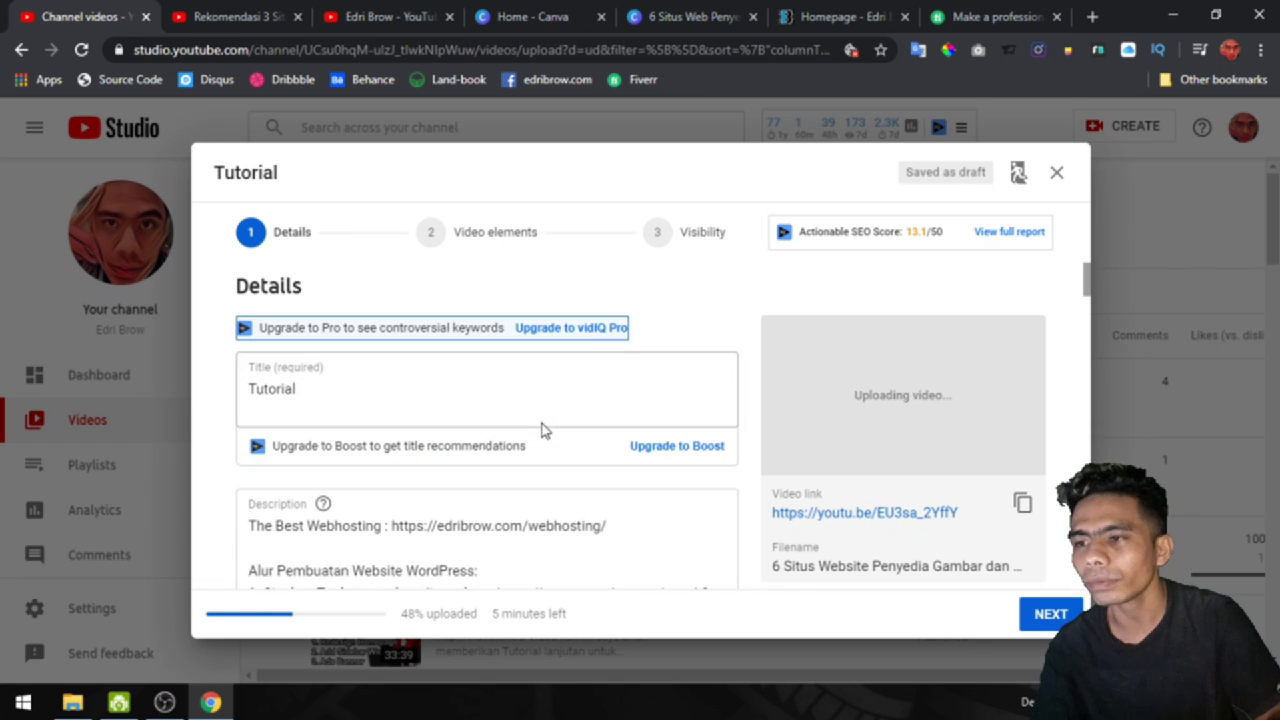
{"action": "scroll", "coordinate": [415, 389], "scroll_direction": "down", "scroll_amount": 15}
{"action": "scroll", "coordinate": [415, 395], "scroll_direction": "up", "scroll_amount": 10}
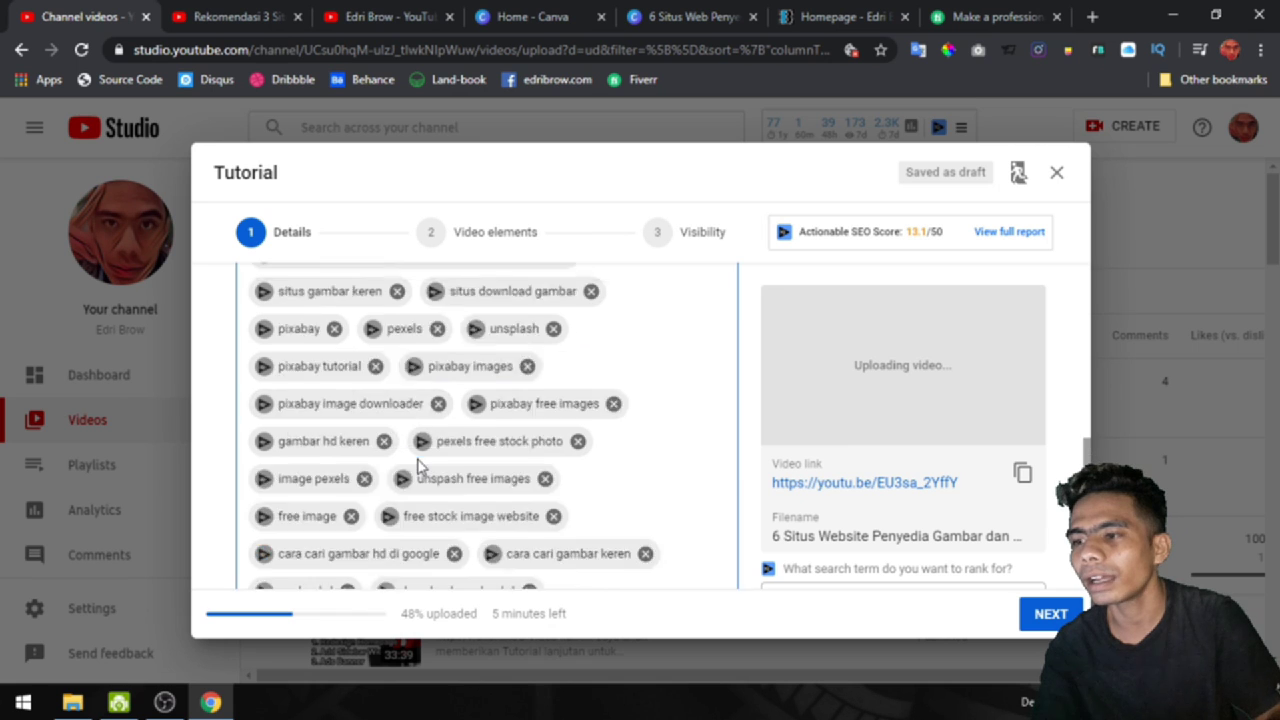
{"action": "scroll", "coordinate": [400, 380], "scroll_direction": "up", "scroll_amount": 5}
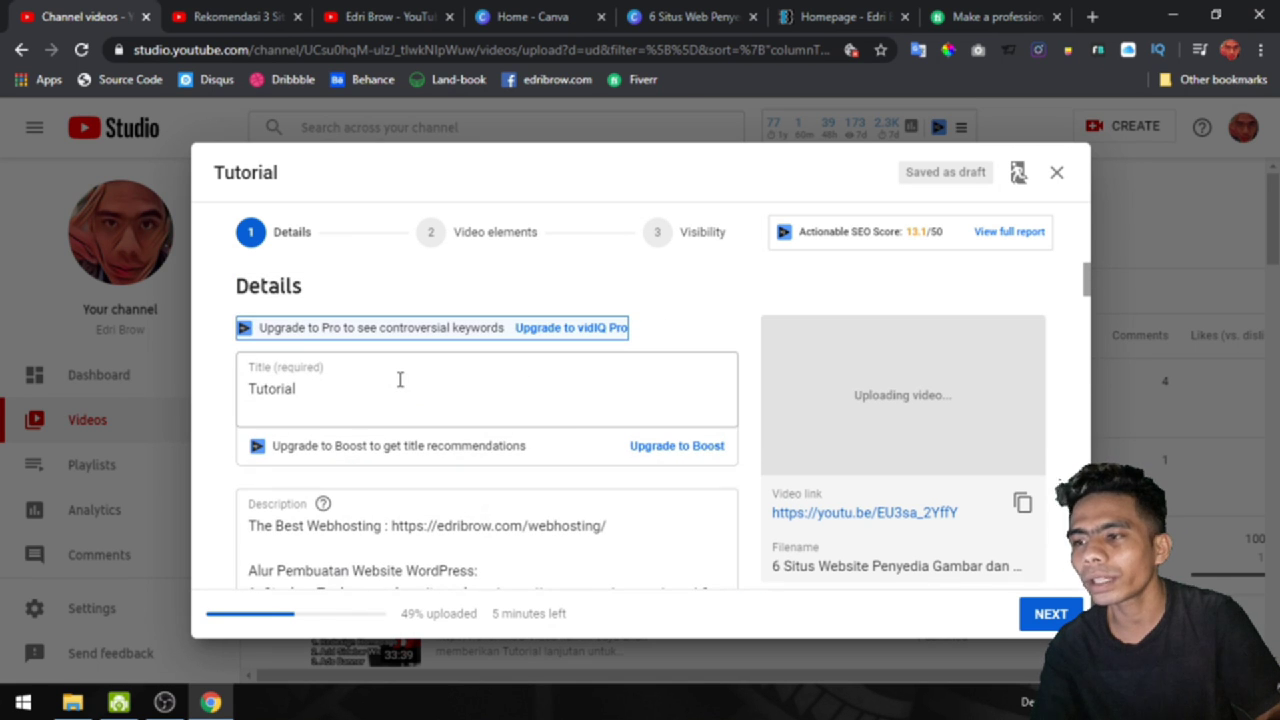
Step: Select the draft's title text, then switch to File Explorer and copy the name of the "6 Situs Website Penyedia Gambar dan Video Gratis" video file
{"action": "double_click", "coordinate": [302, 389]}
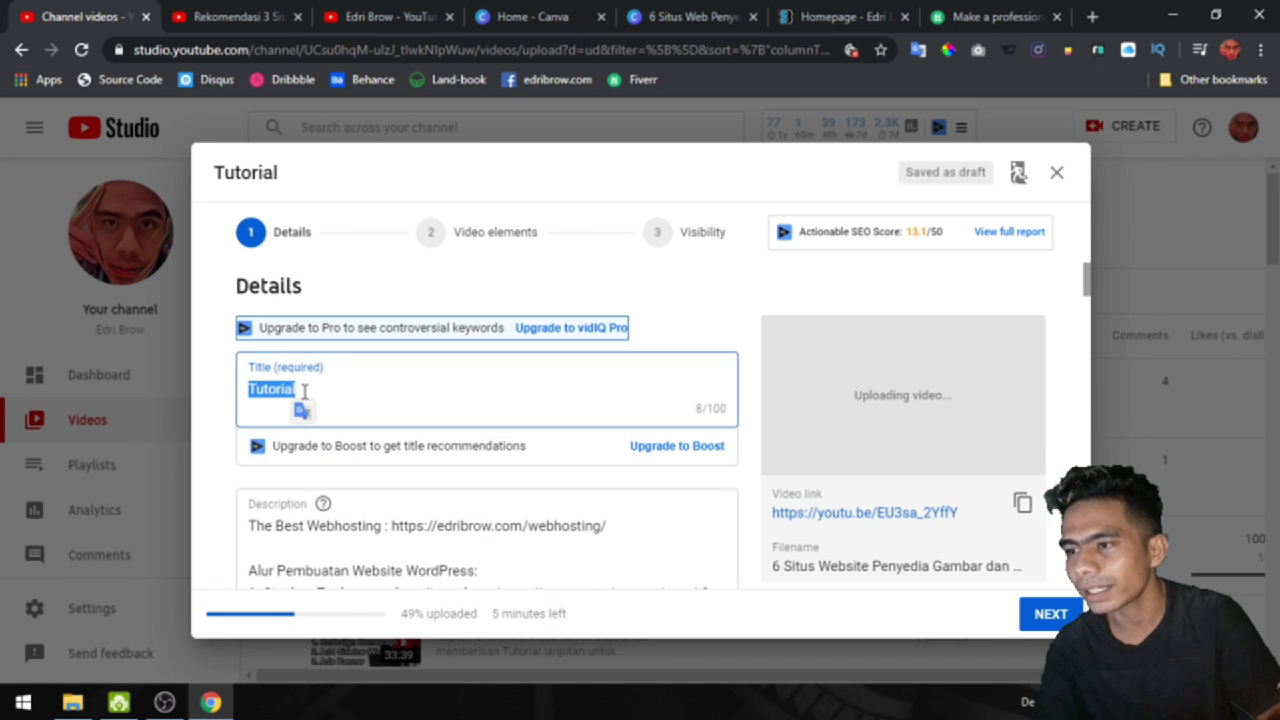
{"action": "left_click", "coordinate": [70, 705]}
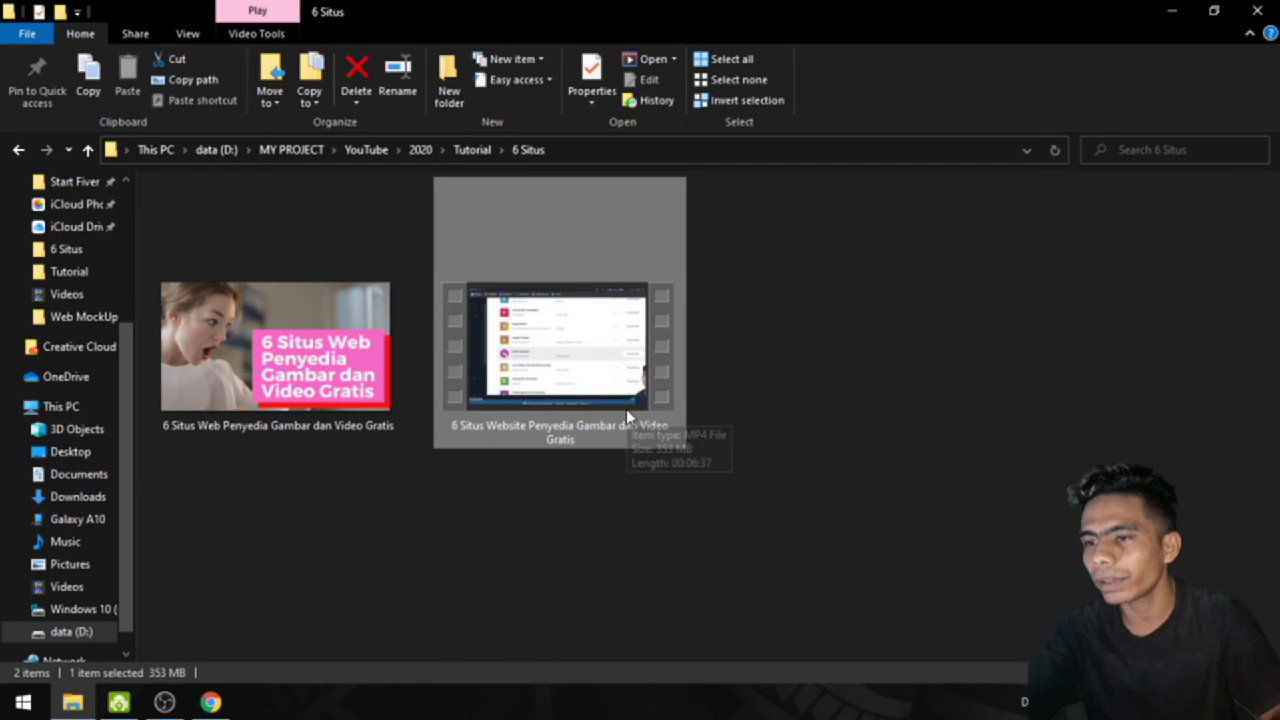
{"action": "key", "text": "F2"}
{"action": "key", "text": "ctrl+c"}
{"action": "left_click", "coordinate": [586, 520]}
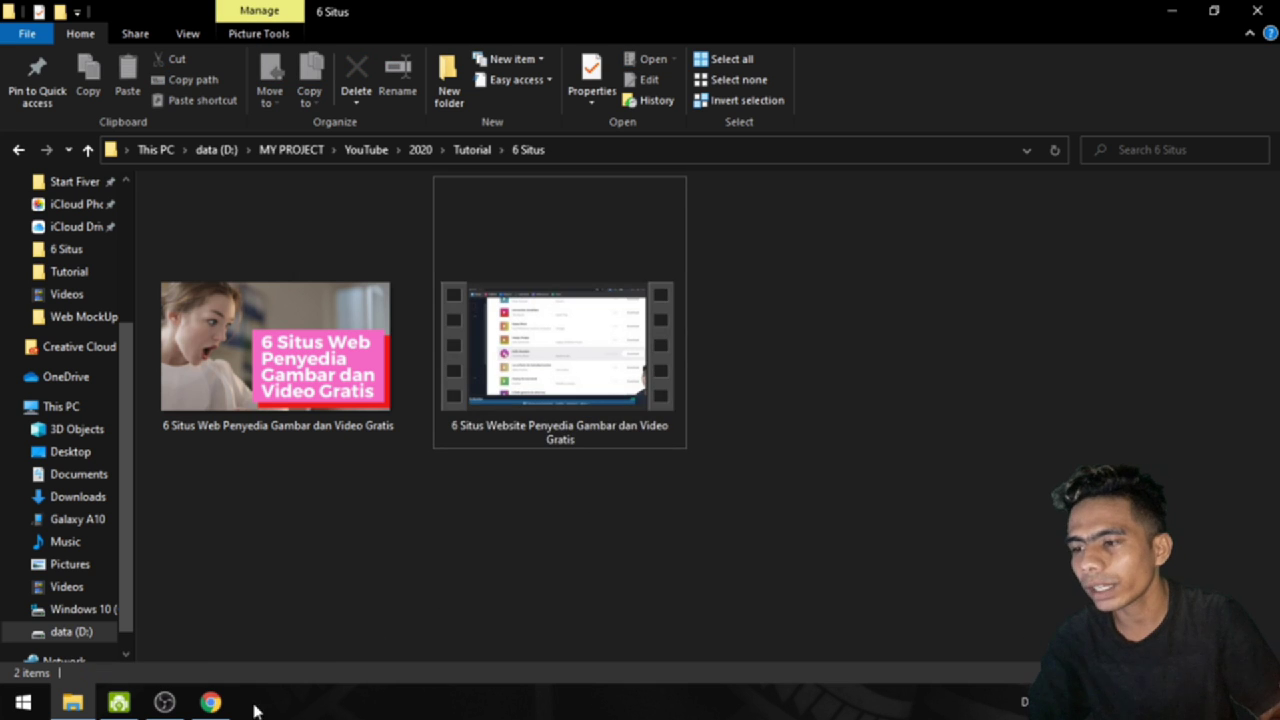
Step: Check the reference video's title and details in Chrome again, and return to the 6 Situs folder in File Explorer
{"action": "left_click", "coordinate": [210, 702]}
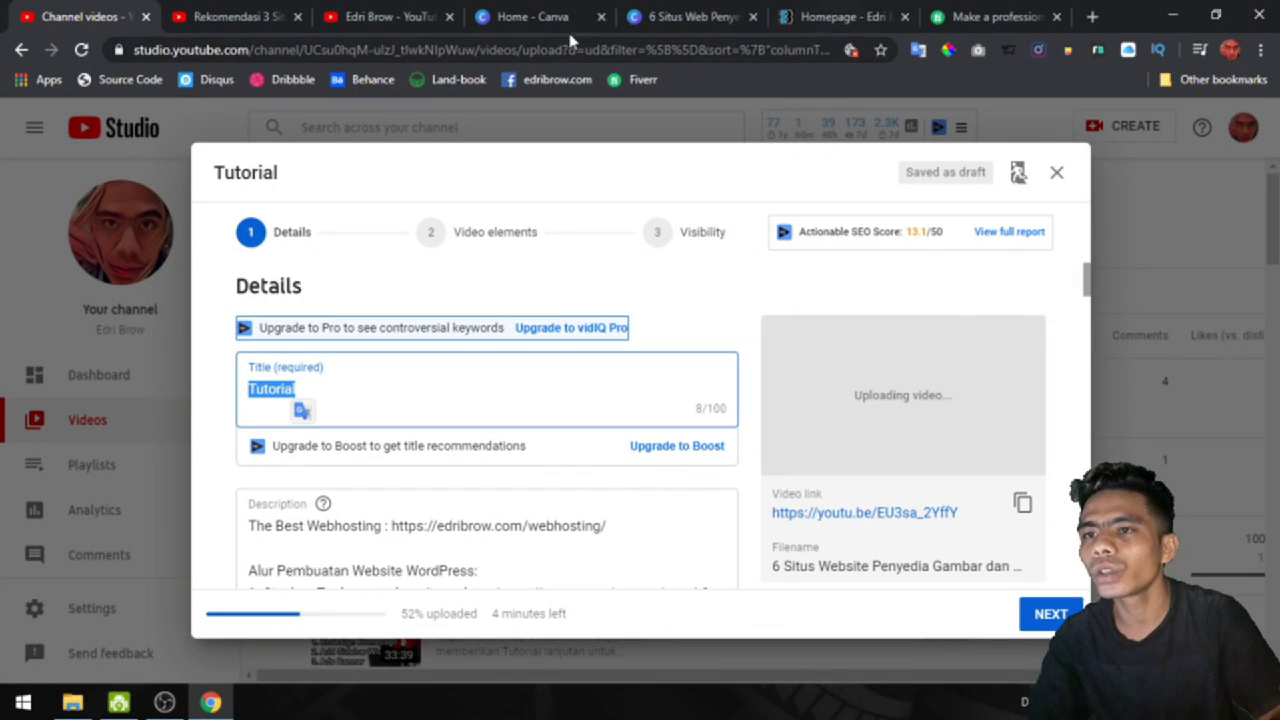
{"action": "left_click", "coordinate": [403, 12]}
{"action": "left_click", "coordinate": [219, 12]}
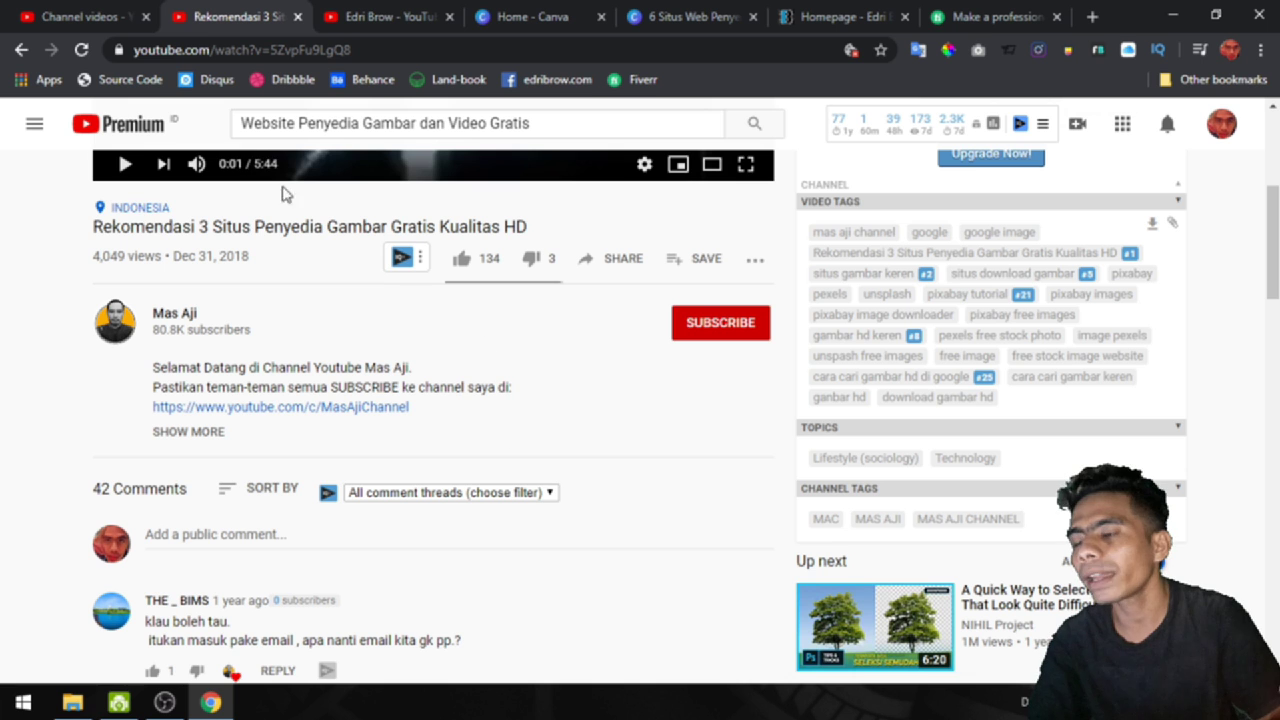
{"action": "scroll", "coordinate": [648, 435], "scroll_direction": "down", "scroll_amount": 1}
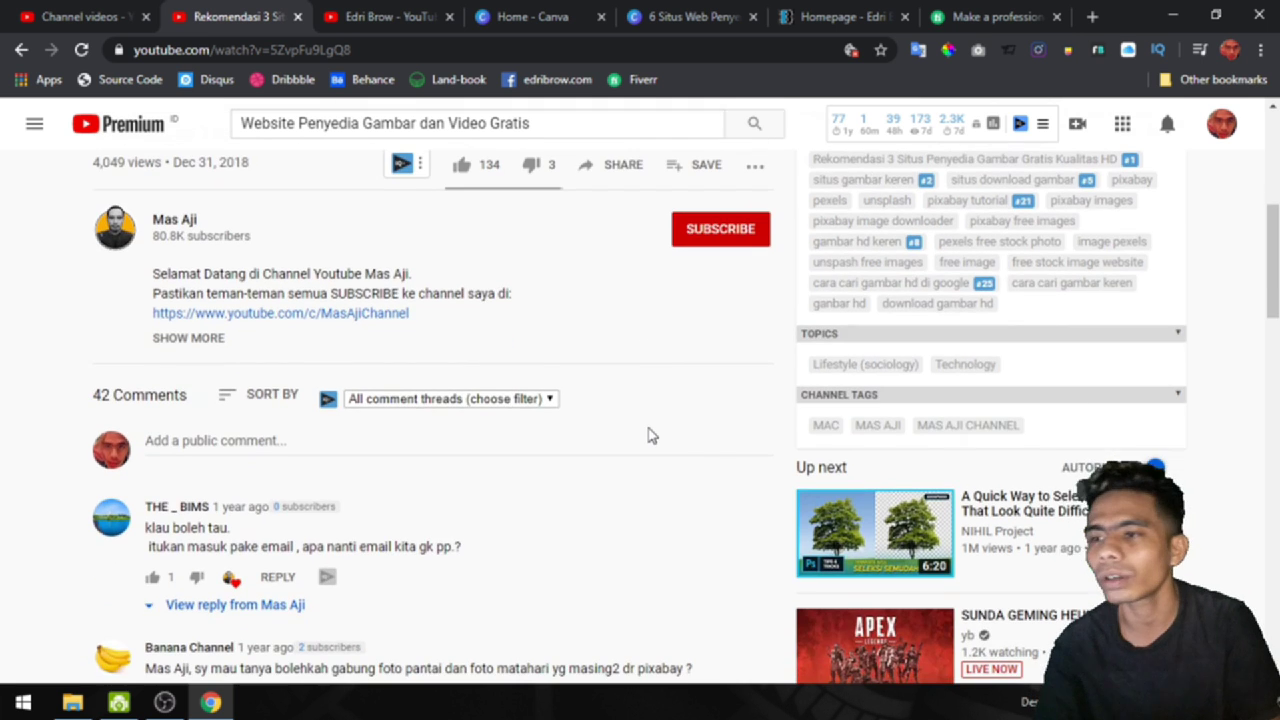
{"action": "left_click", "coordinate": [72, 702]}
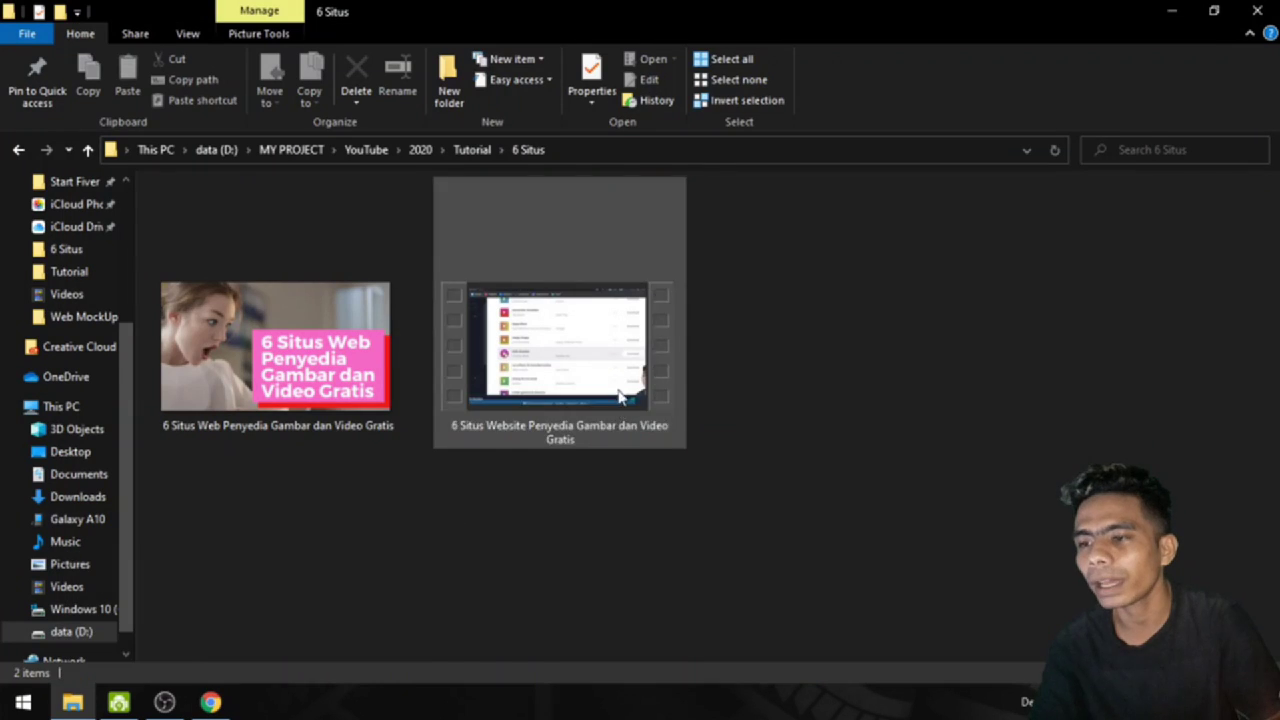
Step: Switch to Chrome and replace the draft's title with the copied "6 Situs Website Penyedia Gambar dan Video Gratis", followed by a hyphen
{"action": "left_click", "coordinate": [210, 702]}
{"action": "left_click", "coordinate": [83, 14]}
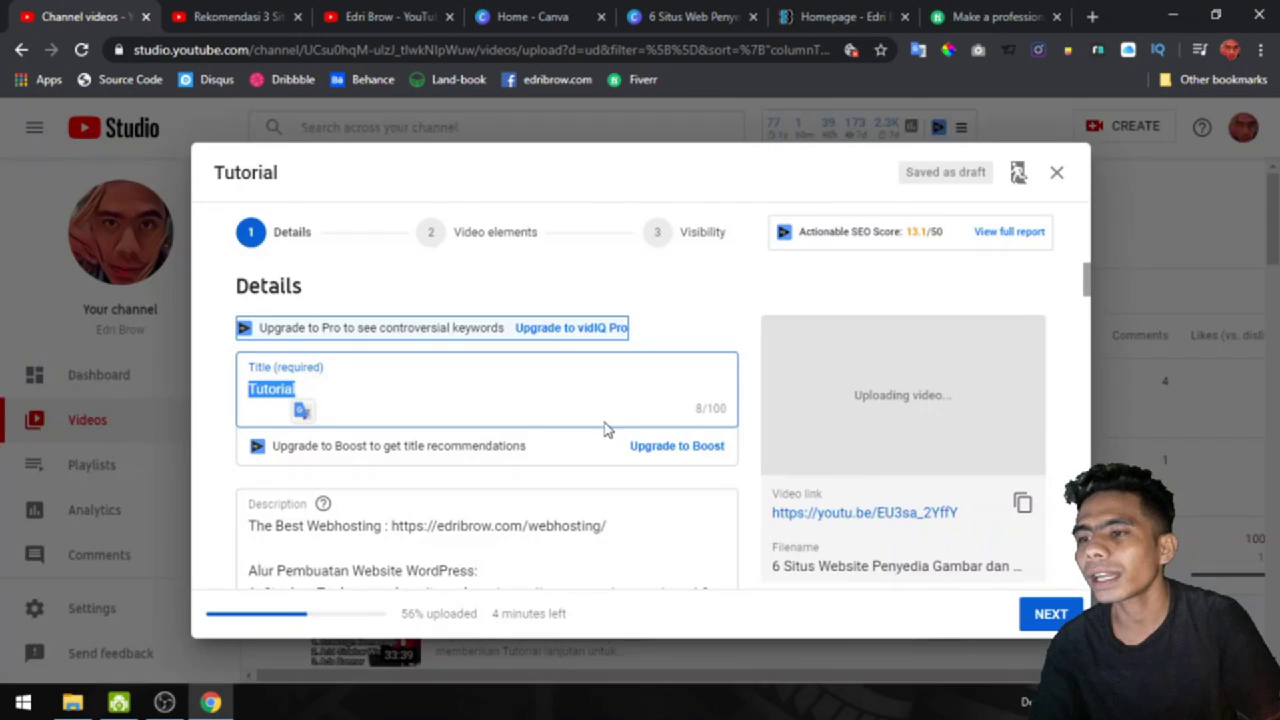
{"action": "key", "text": "ctrl+v"}
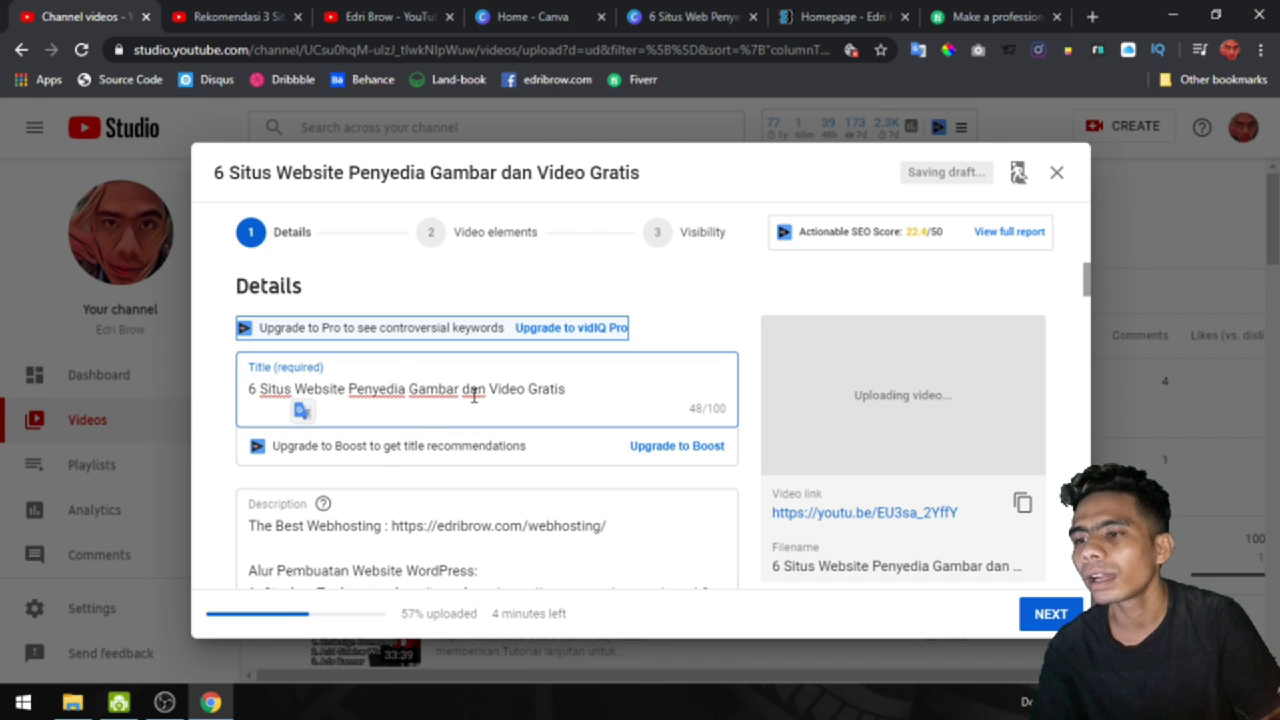
{"action": "type", "text": "-"}
Step: Return from the reference video to the "Website Penyedia Gambar dan Video Gratis" search results and compare the titles of the competing videos
{"action": "left_click", "coordinate": [265, 12]}
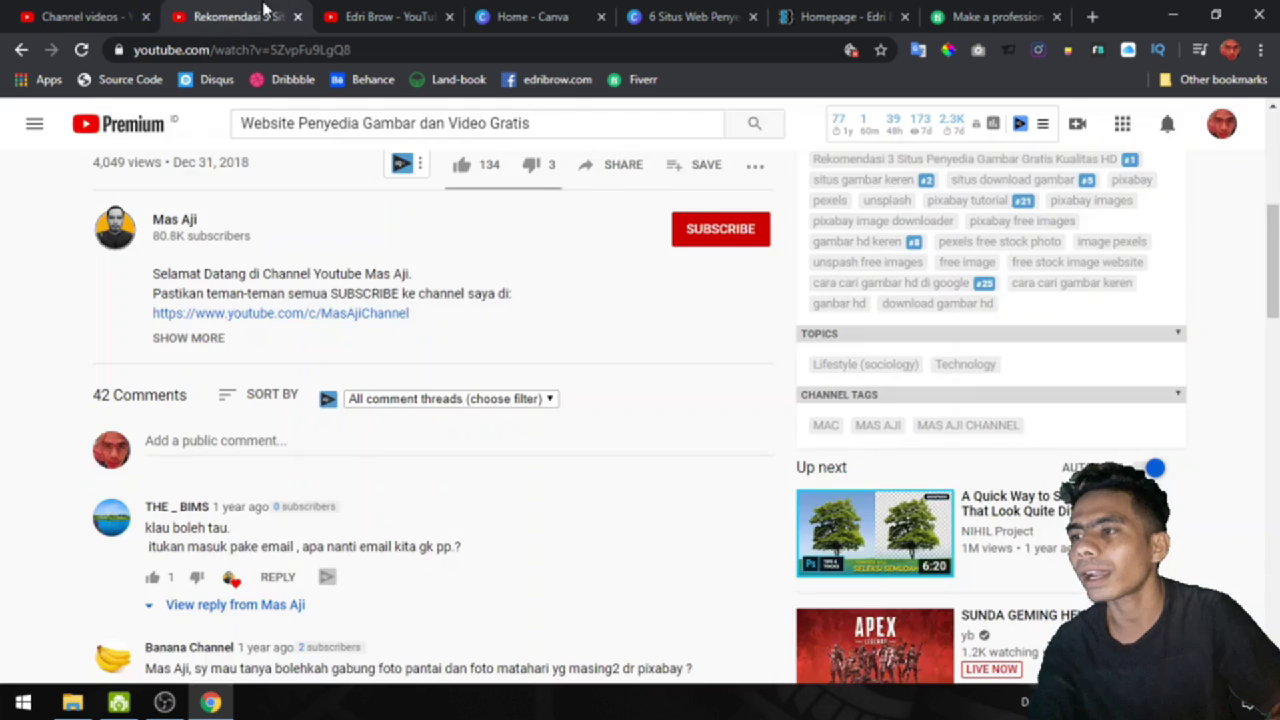
{"action": "scroll", "coordinate": [526, 387], "scroll_direction": "up", "scroll_amount": 2}
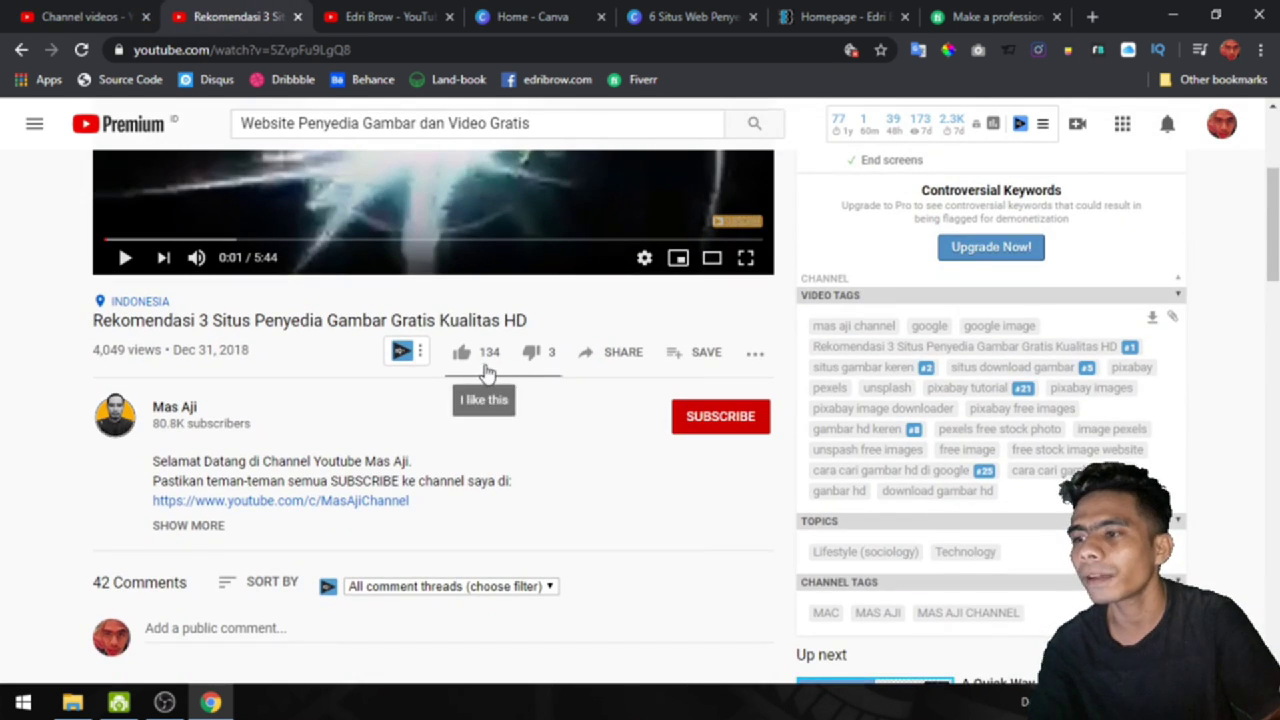
{"action": "scroll", "coordinate": [614, 444], "scroll_direction": "up", "scroll_amount": 3}
{"action": "left_click", "coordinate": [22, 50]}
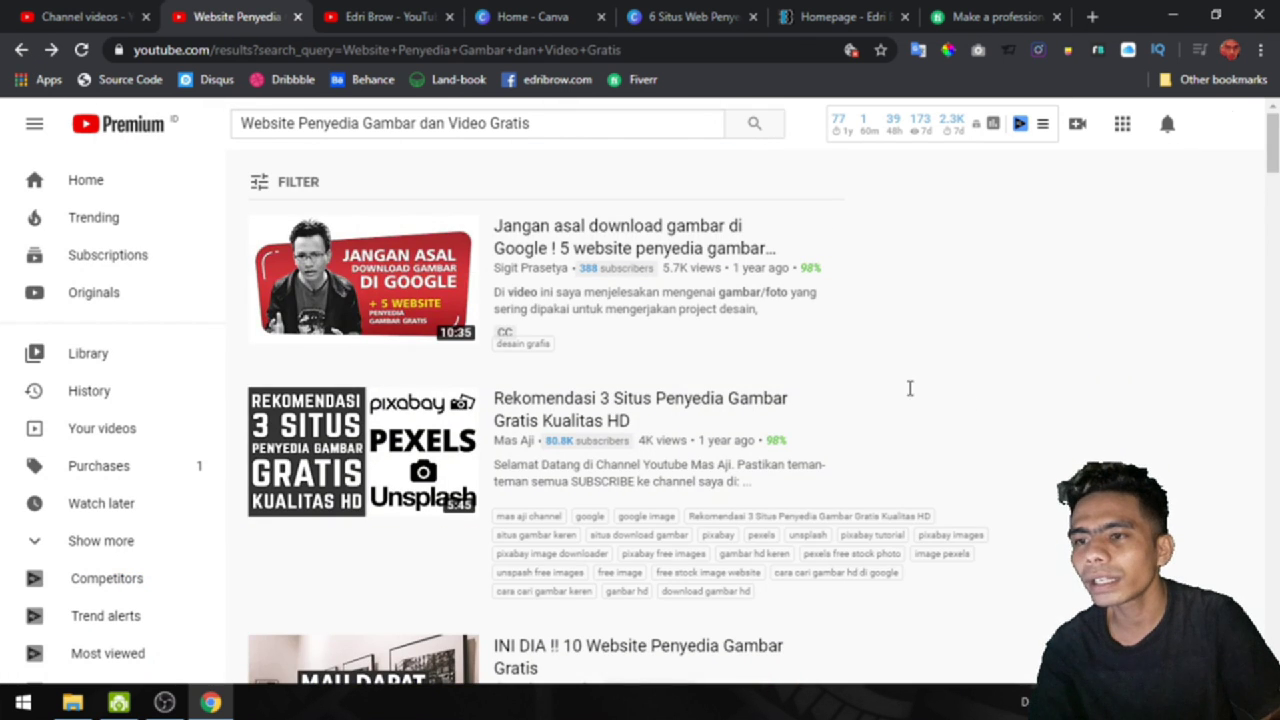
{"action": "scroll", "coordinate": [909, 386], "scroll_direction": "down", "scroll_amount": 2}
{"action": "scroll", "coordinate": [690, 397], "scroll_direction": "down", "scroll_amount": 3}
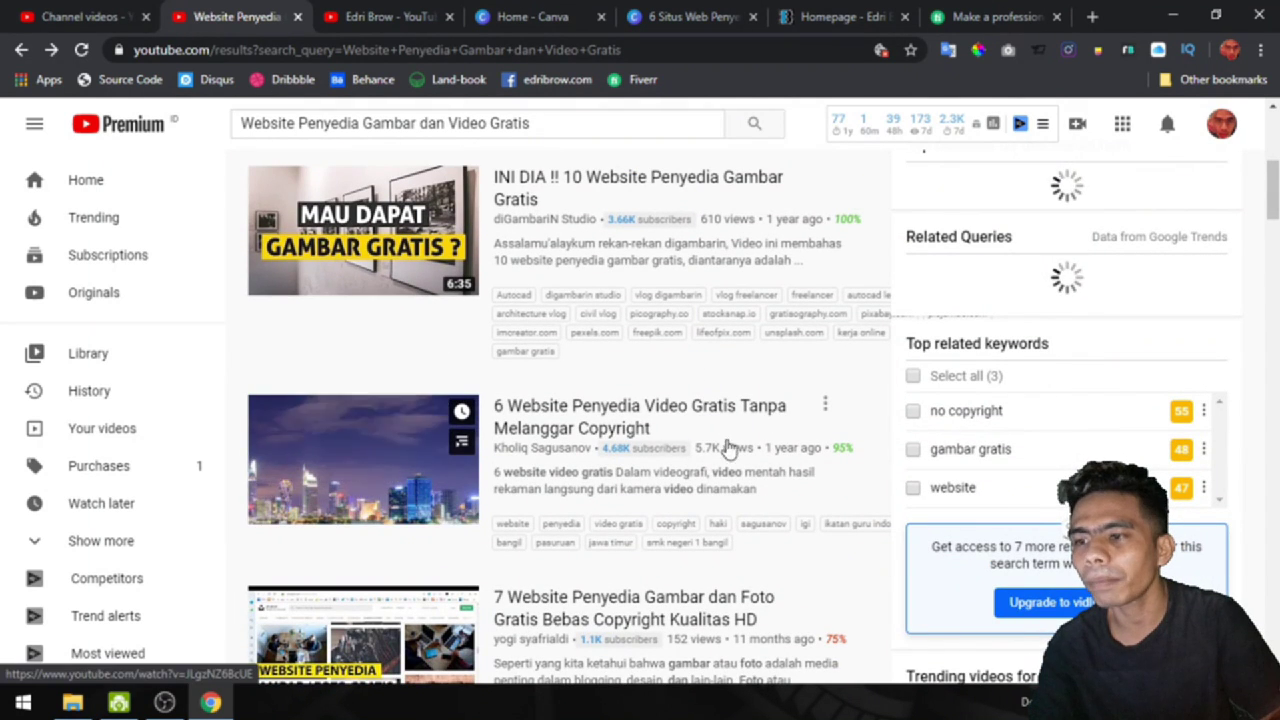
Step: Append "Tanpa melanggar Copy Right" to the draft's title, checking the wording against the competing video's title
{"action": "left_click", "coordinate": [75, 16]}
{"action": "type", "text": "Tanpa"}
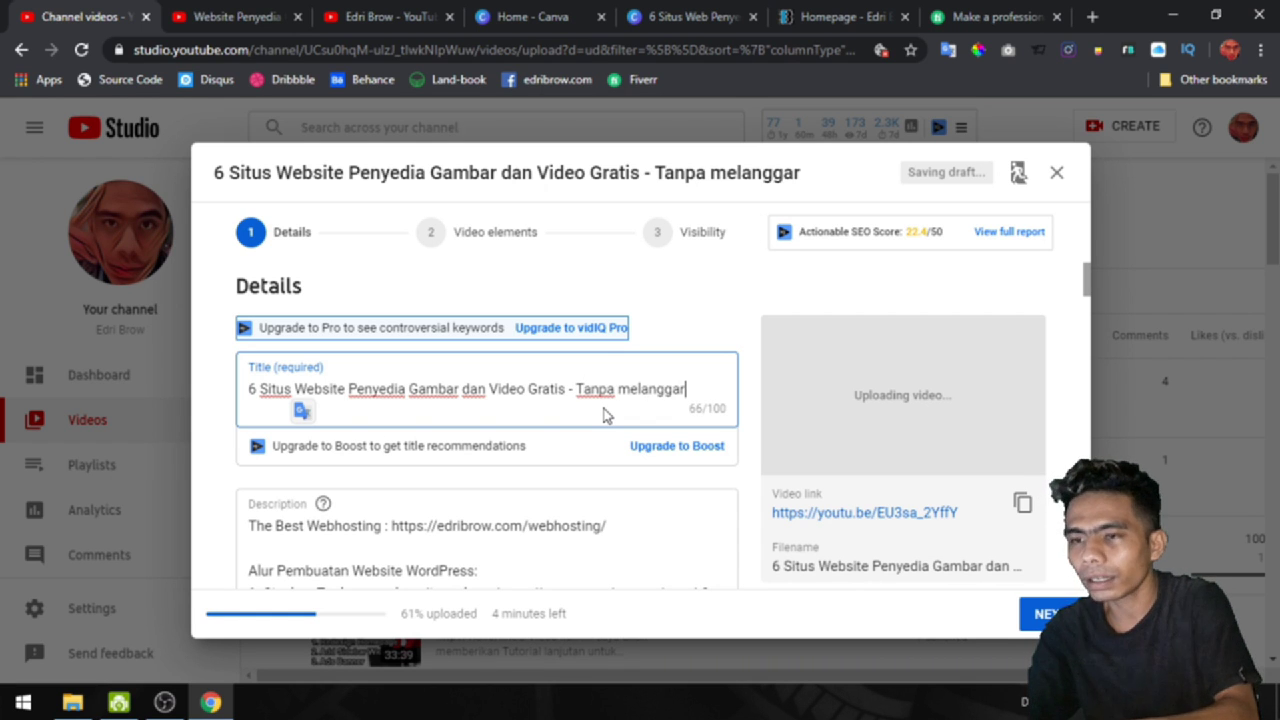
{"action": "type", "text": "melanggar Copy"}
{"action": "left_click", "coordinate": [290, 16]}
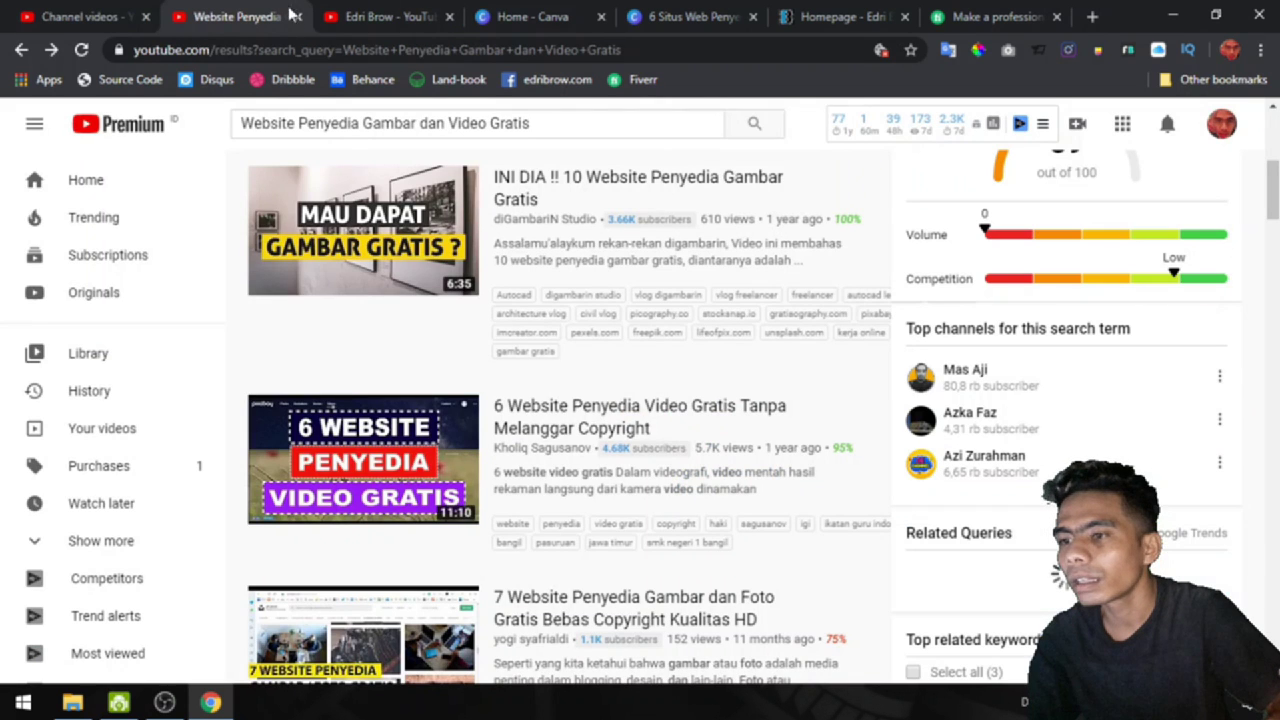
{"action": "left_click", "coordinate": [85, 12]}
{"action": "type", "text": "Right"}
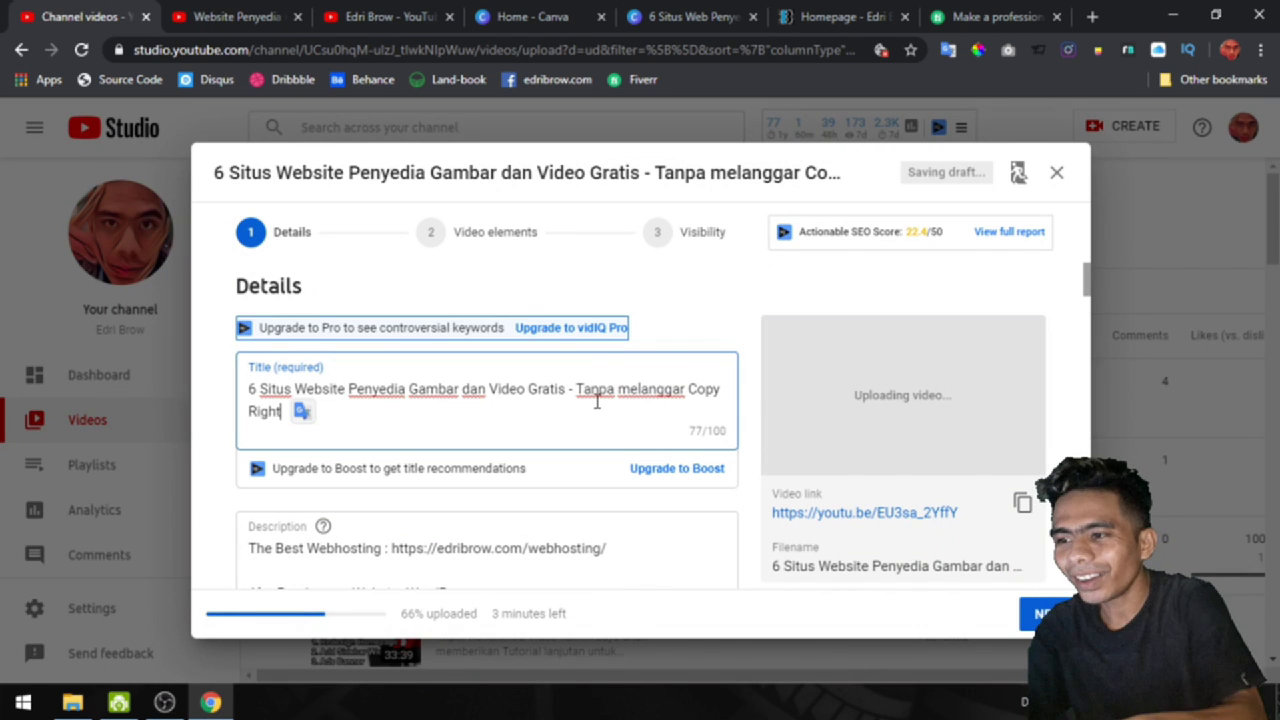
Step: Insert a new first line in the description reading "Video Kali ini saya akan berbagai kepada Sesama YouTuber pemula cara bagaimana"
{"action": "scroll", "coordinate": [540, 390], "scroll_direction": "down", "scroll_amount": 2}
{"action": "left_click", "coordinate": [556, 364]}
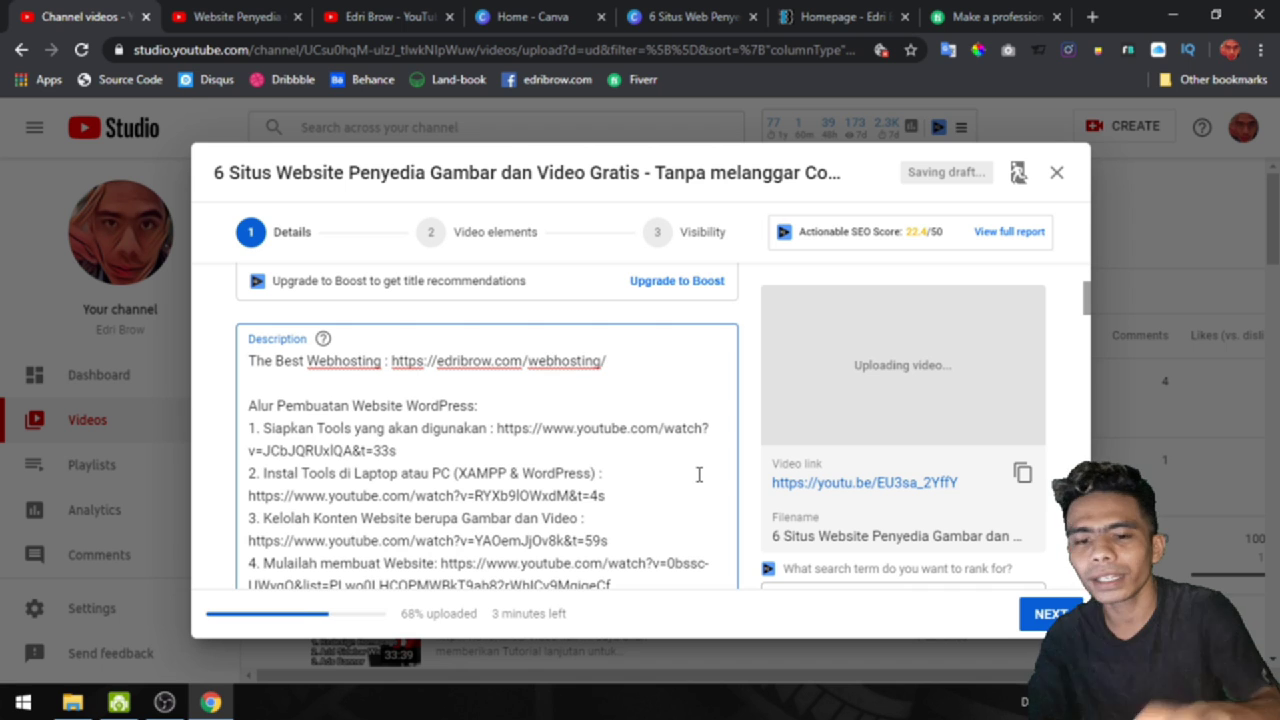
{"action": "key", "text": "Return"}
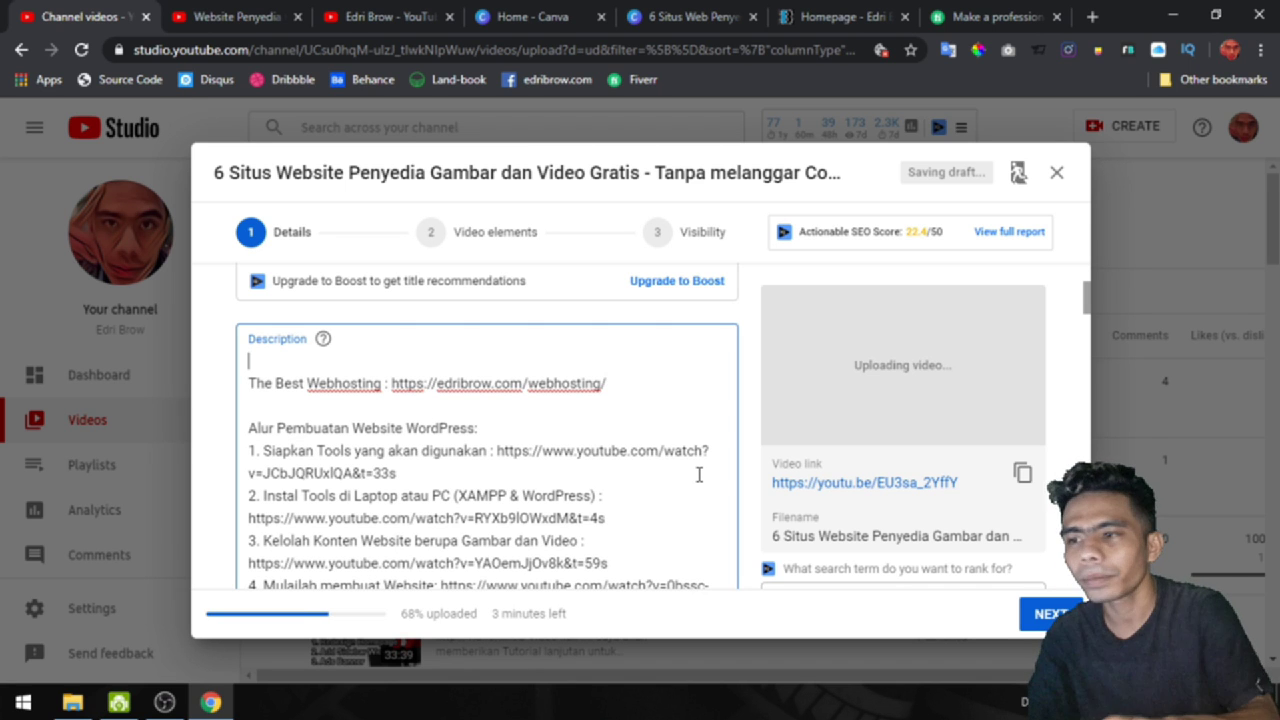
{"action": "type", "text": "Vid"}
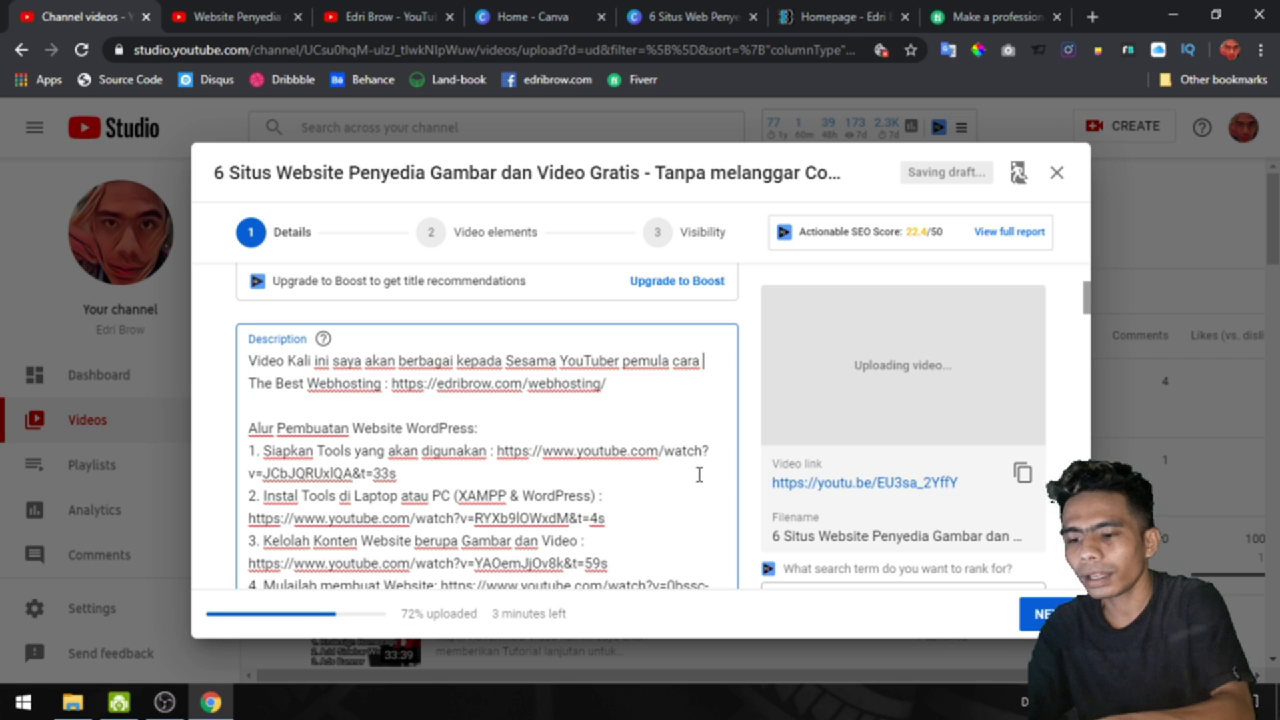
{"action": "type", "text": "bagaimana"}
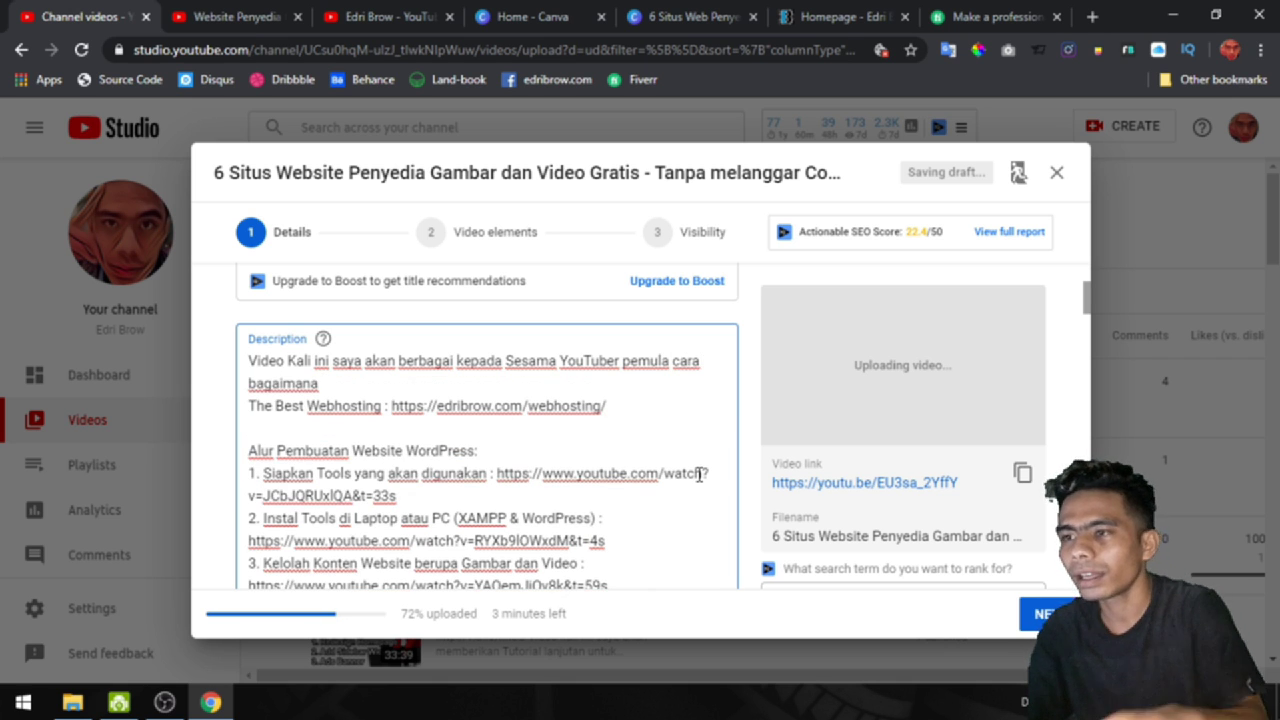
Step: Complete the description's opening sentence with "mendapatkan Gambar dan Video Gratis di Internet."
{"action": "scroll", "coordinate": [700, 480], "scroll_direction": "up", "scroll_amount": 2}
{"action": "scroll", "coordinate": [700, 480], "scroll_direction": "down", "scroll_amount": 2}
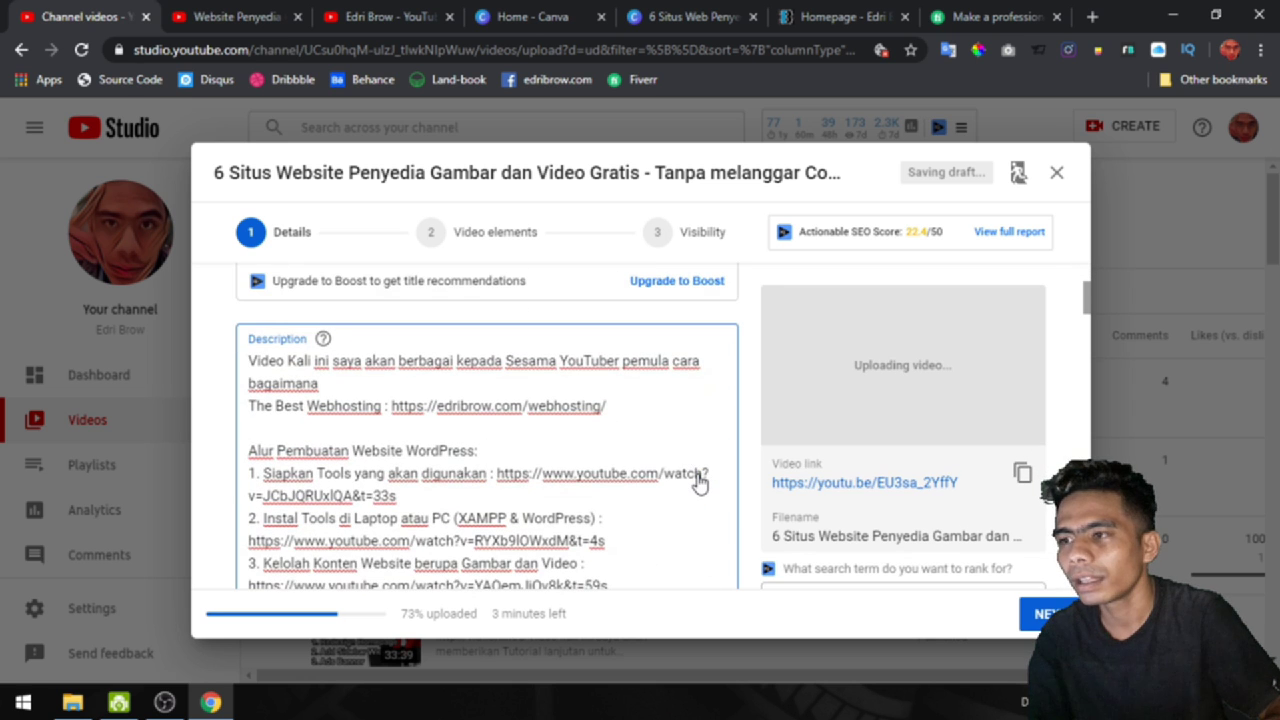
{"action": "type", "text": "mendapatkan "}
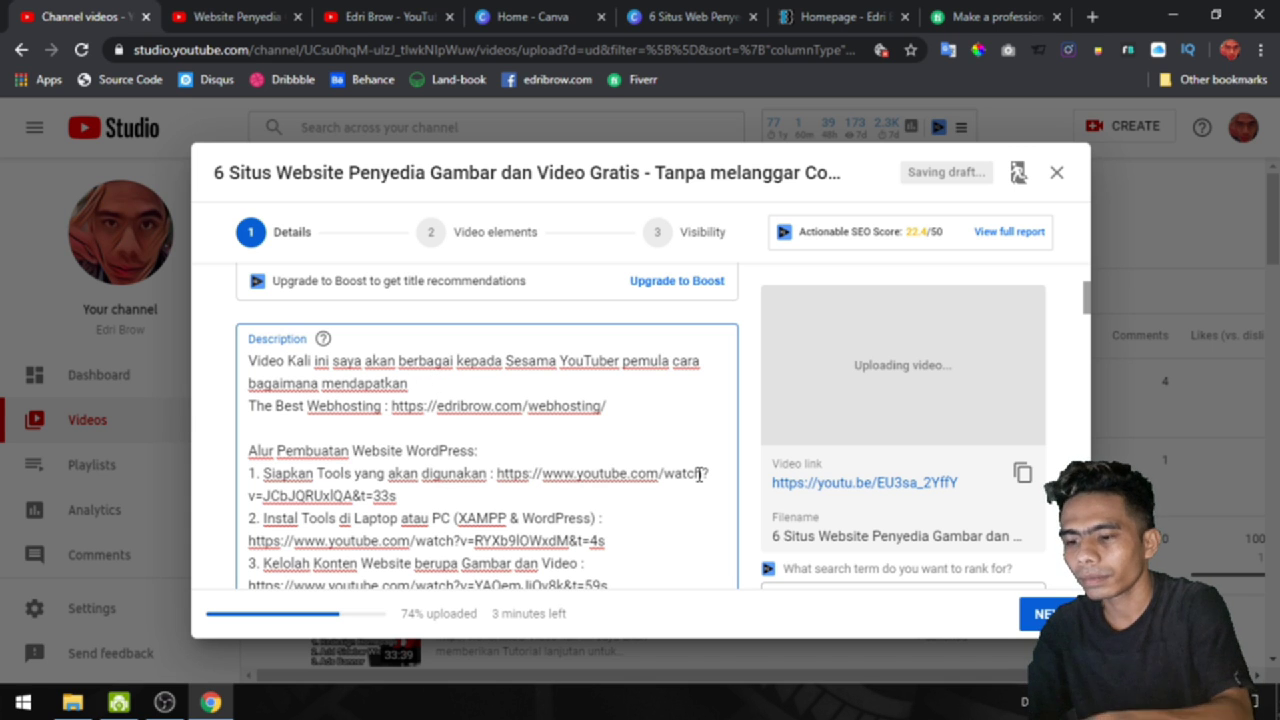
{"action": "type", "text": "Gambar dan Video Gratis"}
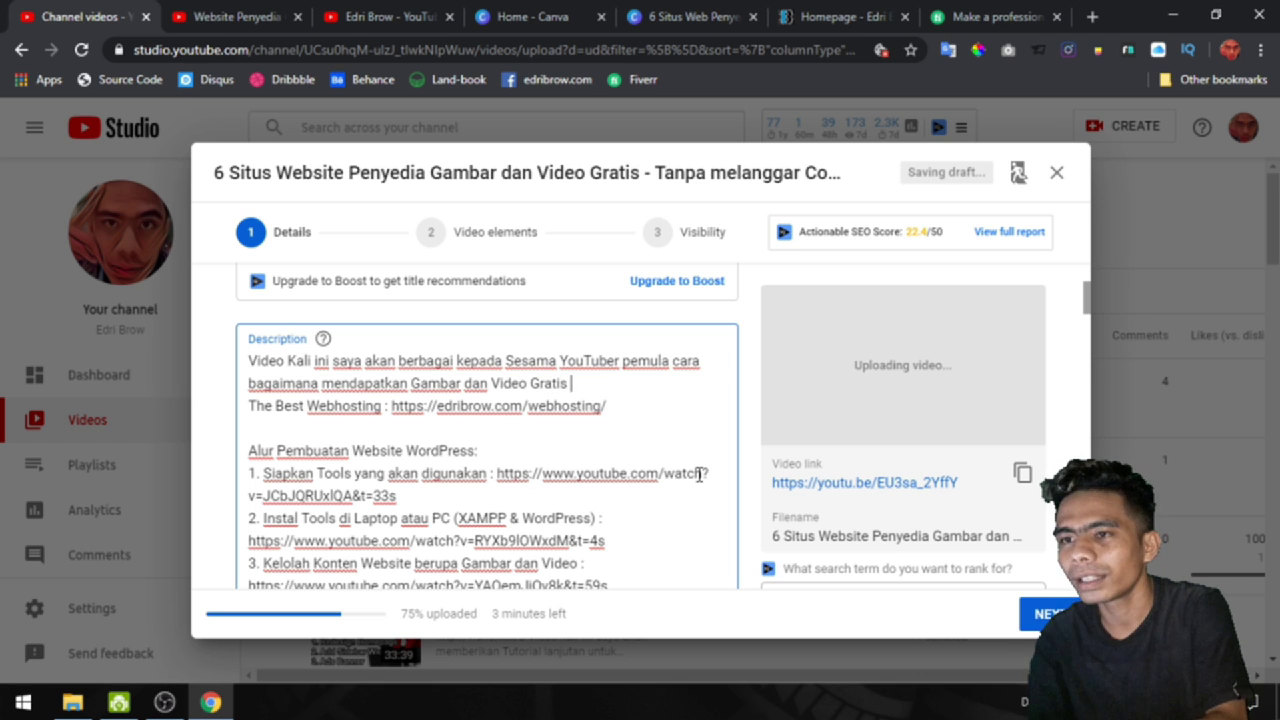
{"action": "scroll", "coordinate": [699, 474], "scroll_direction": "up", "scroll_amount": 1}
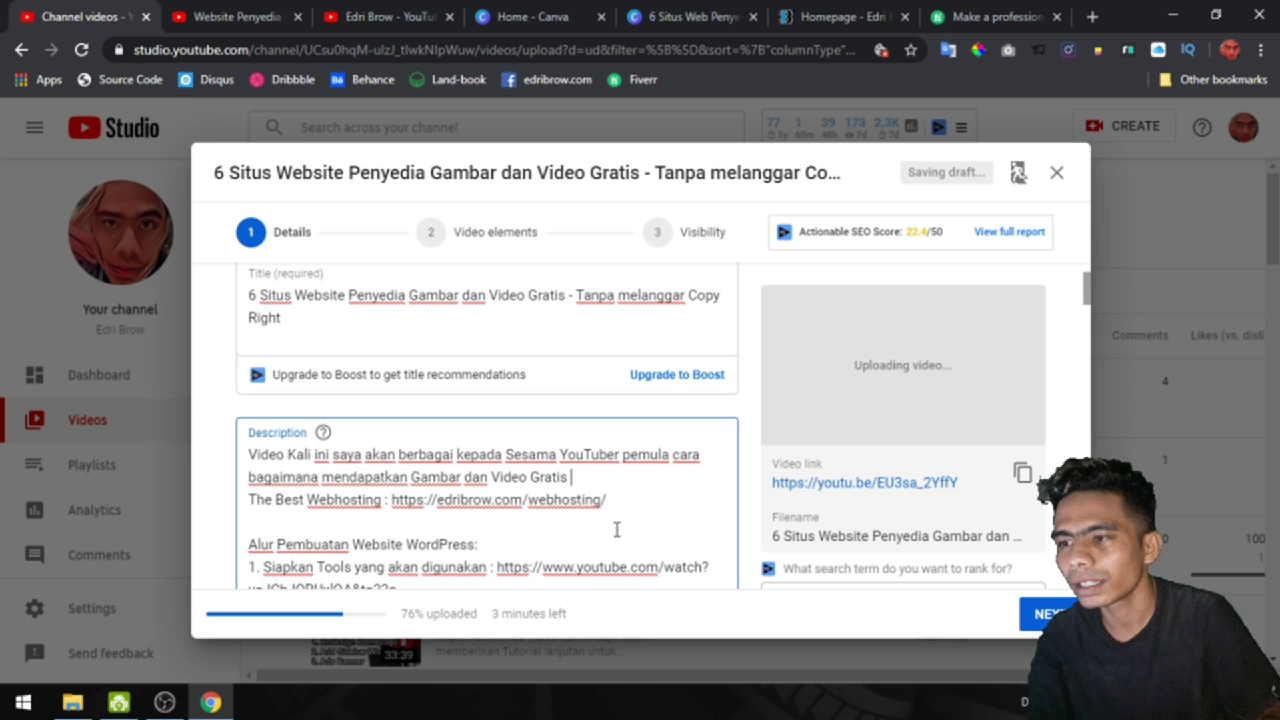
{"action": "scroll", "coordinate": [617, 505], "scroll_direction": "down", "scroll_amount": 1}
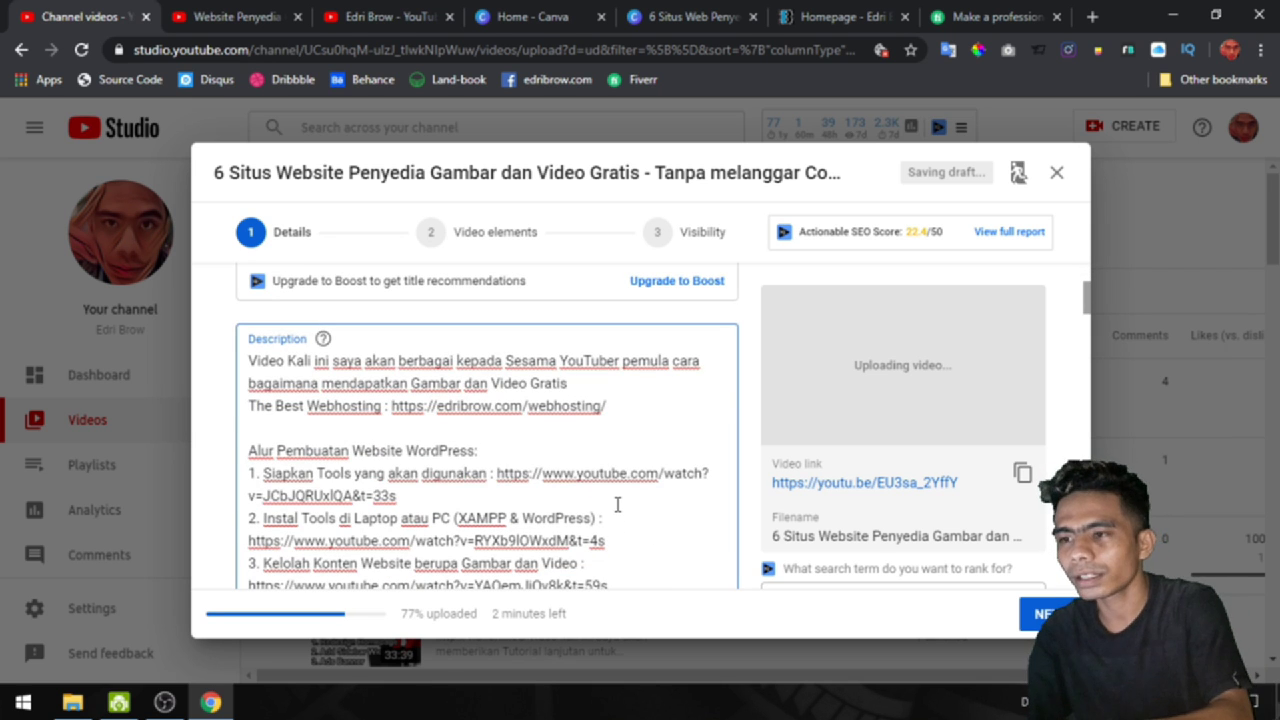
{"action": "type", "text": "Internet."}
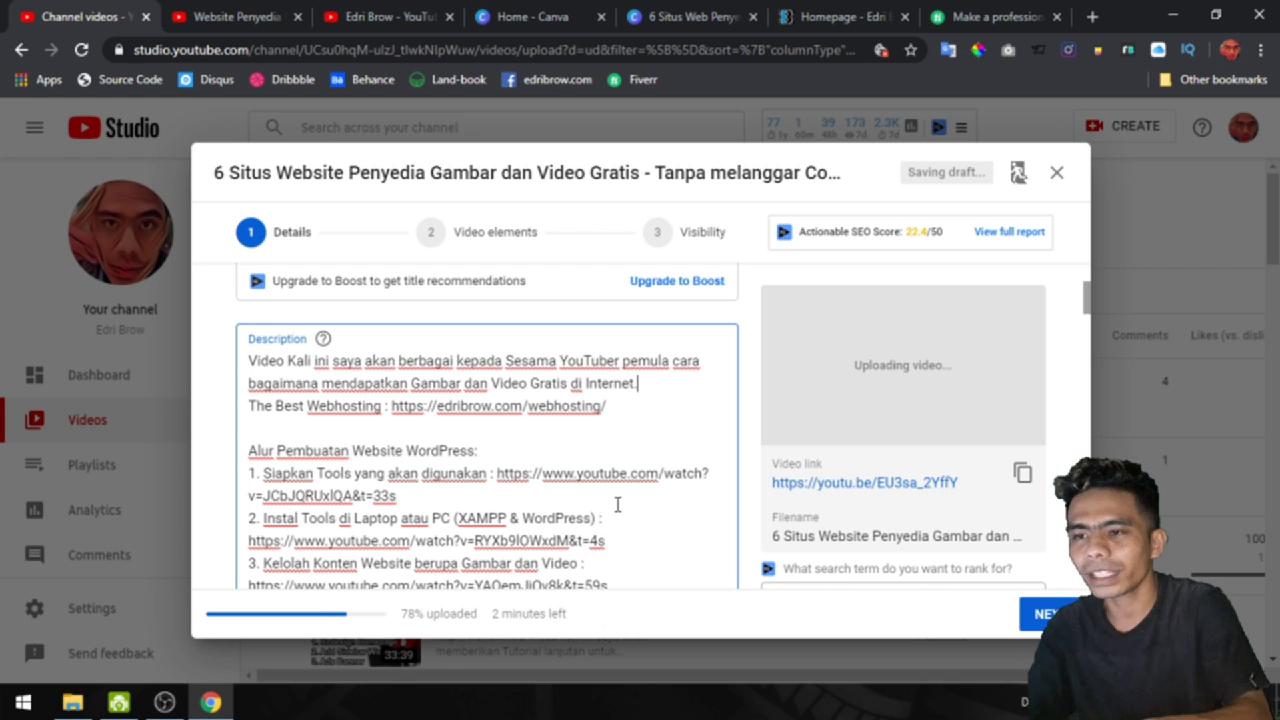
Step: Add one empty line below the description's opening sentence and review the title and description together
{"action": "key", "text": "Return"}
{"action": "key", "text": "Return"}
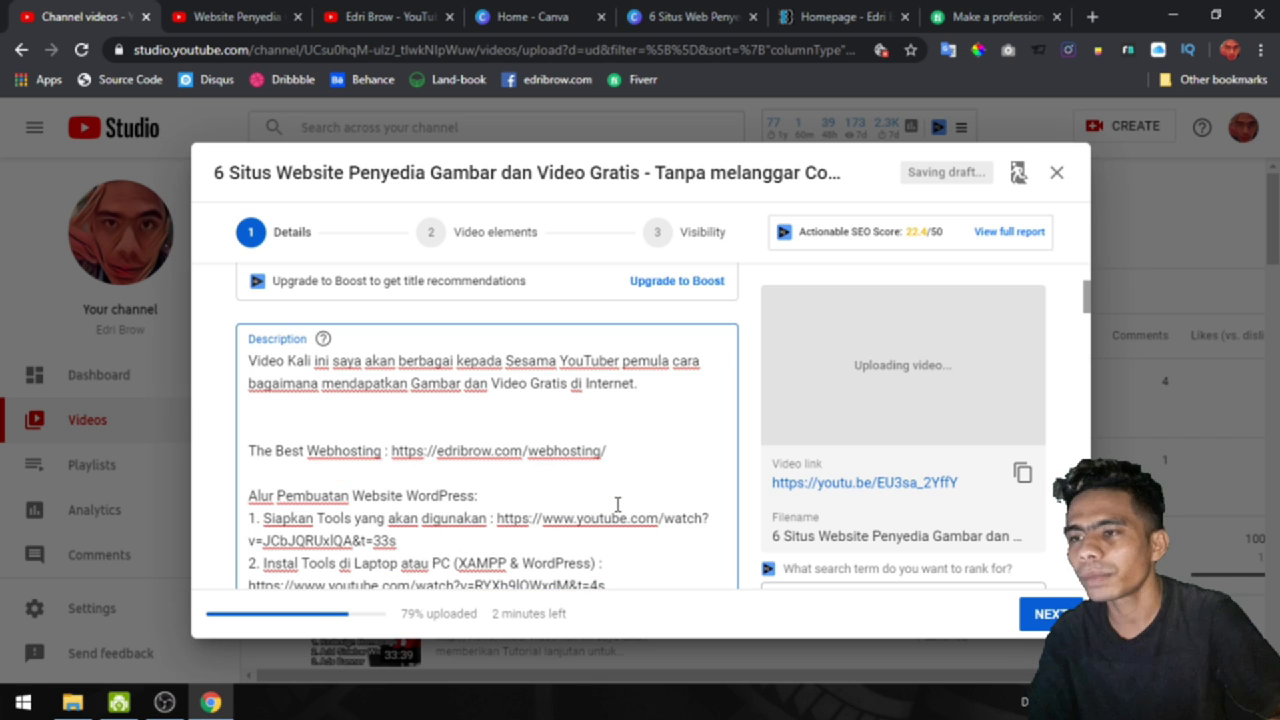
{"action": "key", "text": "BackSpace"}
{"action": "key", "text": "BackSpace"}
{"action": "key", "text": "Return"}
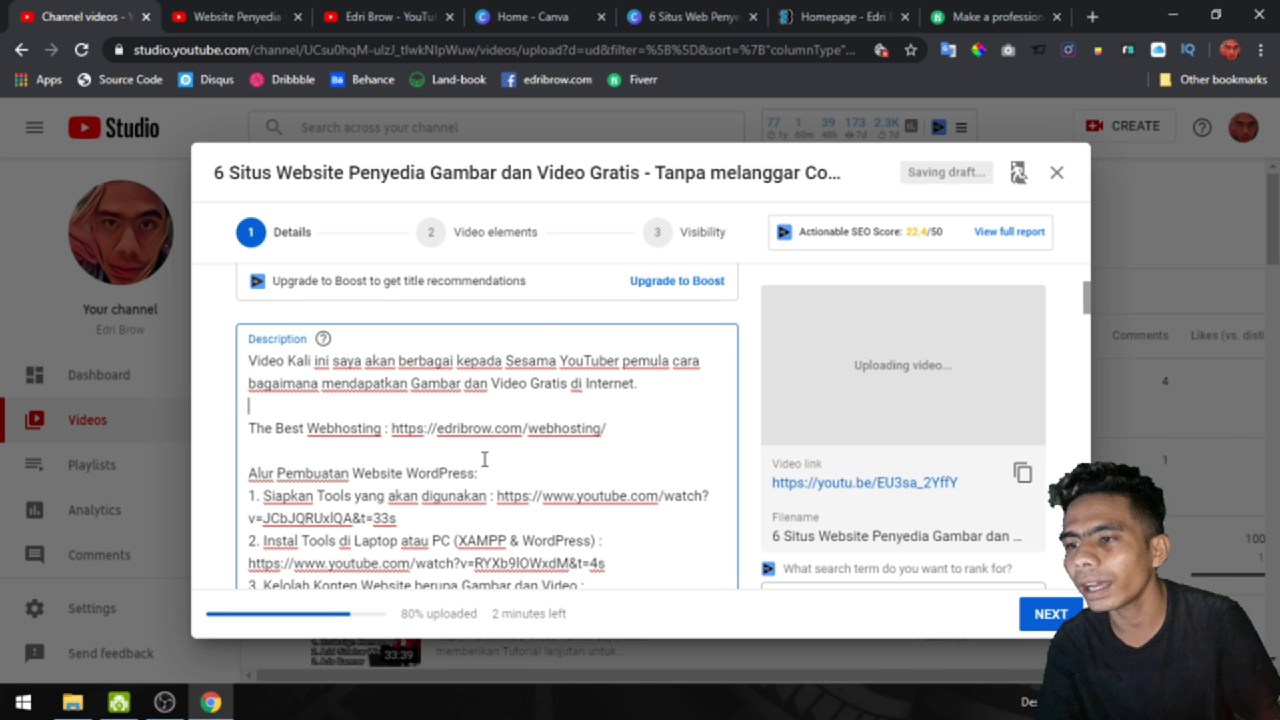
{"action": "scroll", "coordinate": [484, 459], "scroll_direction": "up", "scroll_amount": 3}
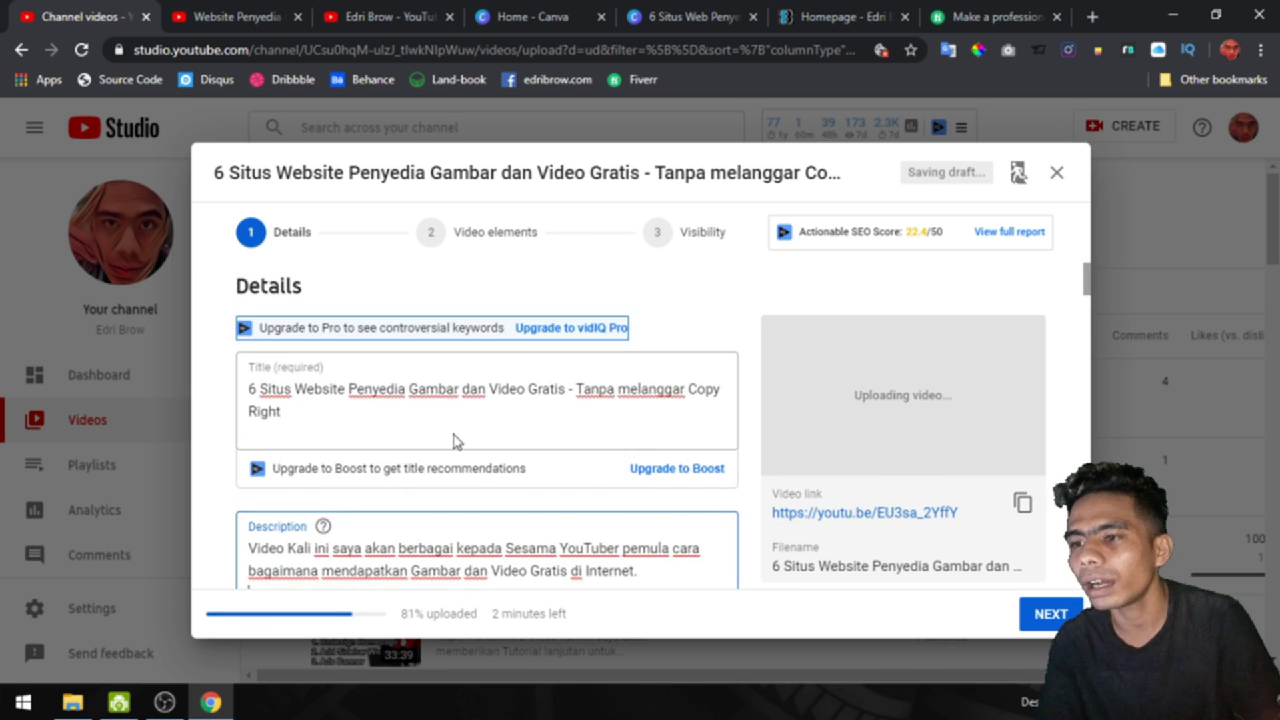
{"action": "scroll", "coordinate": [540, 421], "scroll_direction": "down", "scroll_amount": 2}
{"action": "scroll", "coordinate": [343, 310], "scroll_direction": "up", "scroll_amount": 2}
{"action": "scroll", "coordinate": [515, 510], "scroll_direction": "down", "scroll_amount": 1}
Step: Open the blog of the channel's own website, search it for "6 situs" and open the article "6 Situs Penyedia Gambar dan Video Gratis"
{"action": "left_click", "coordinate": [848, 12]}
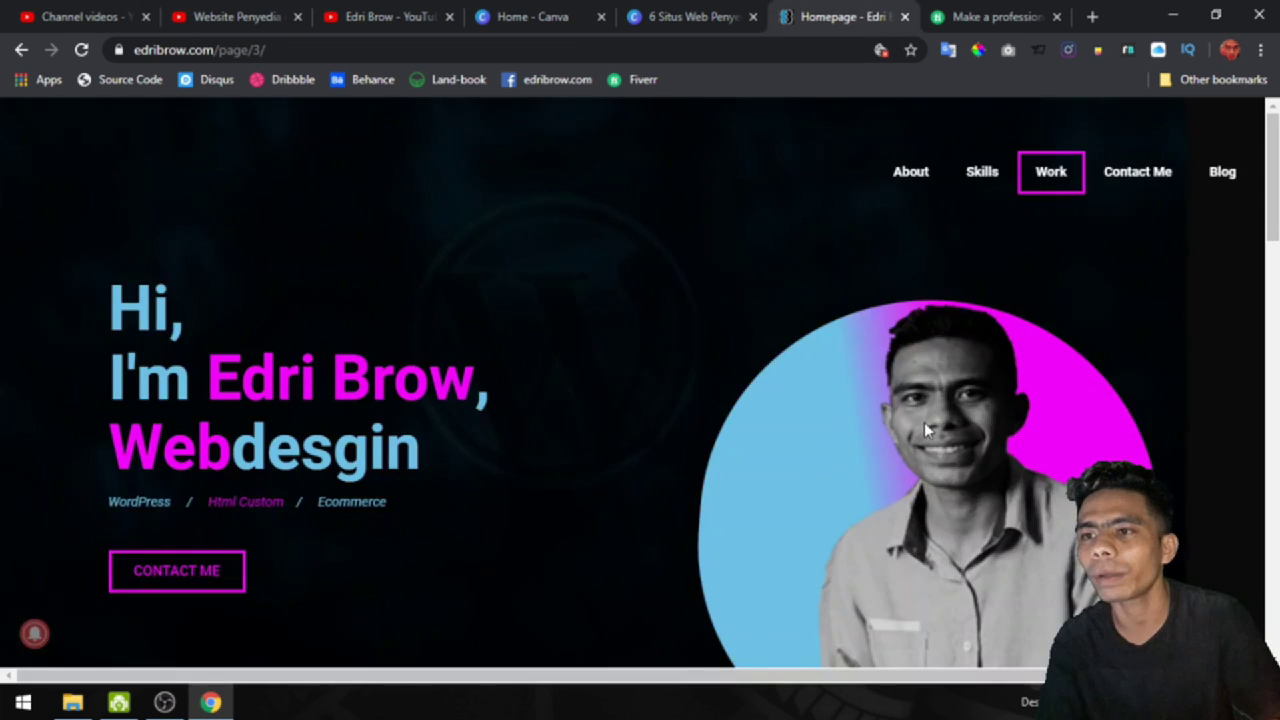
{"action": "left_click", "coordinate": [1228, 172]}
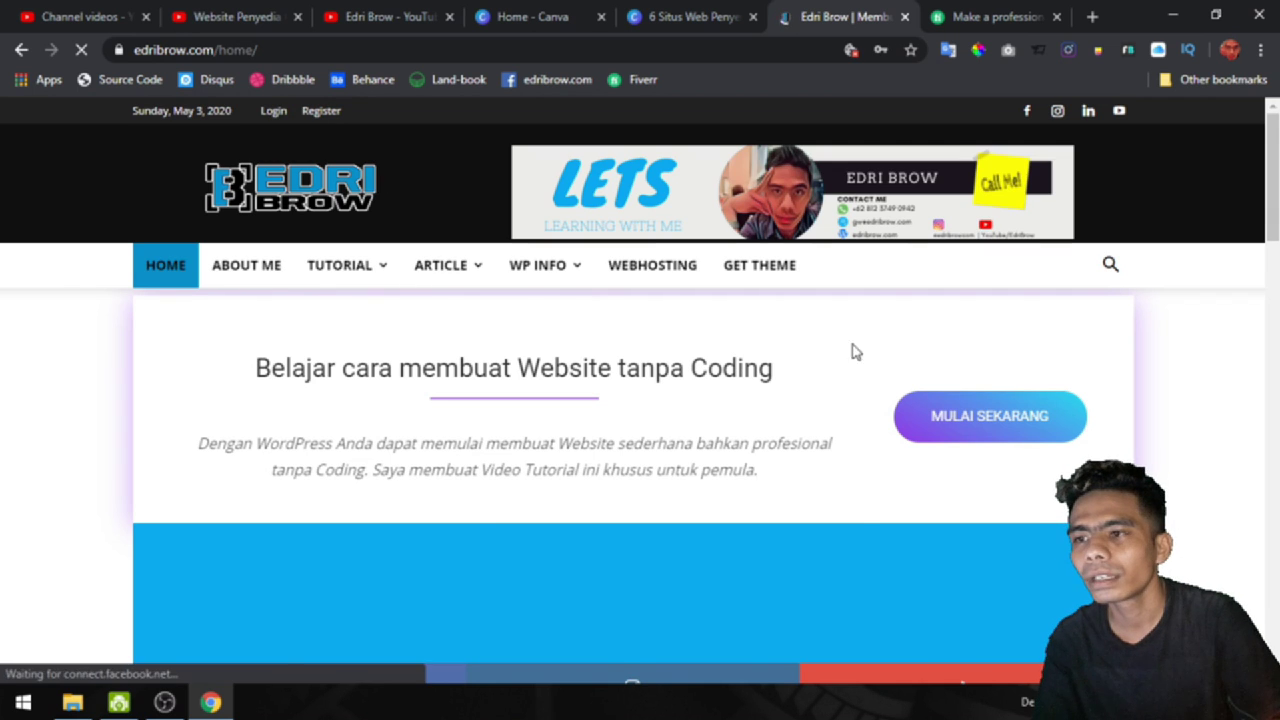
{"action": "left_click", "coordinate": [1110, 270]}
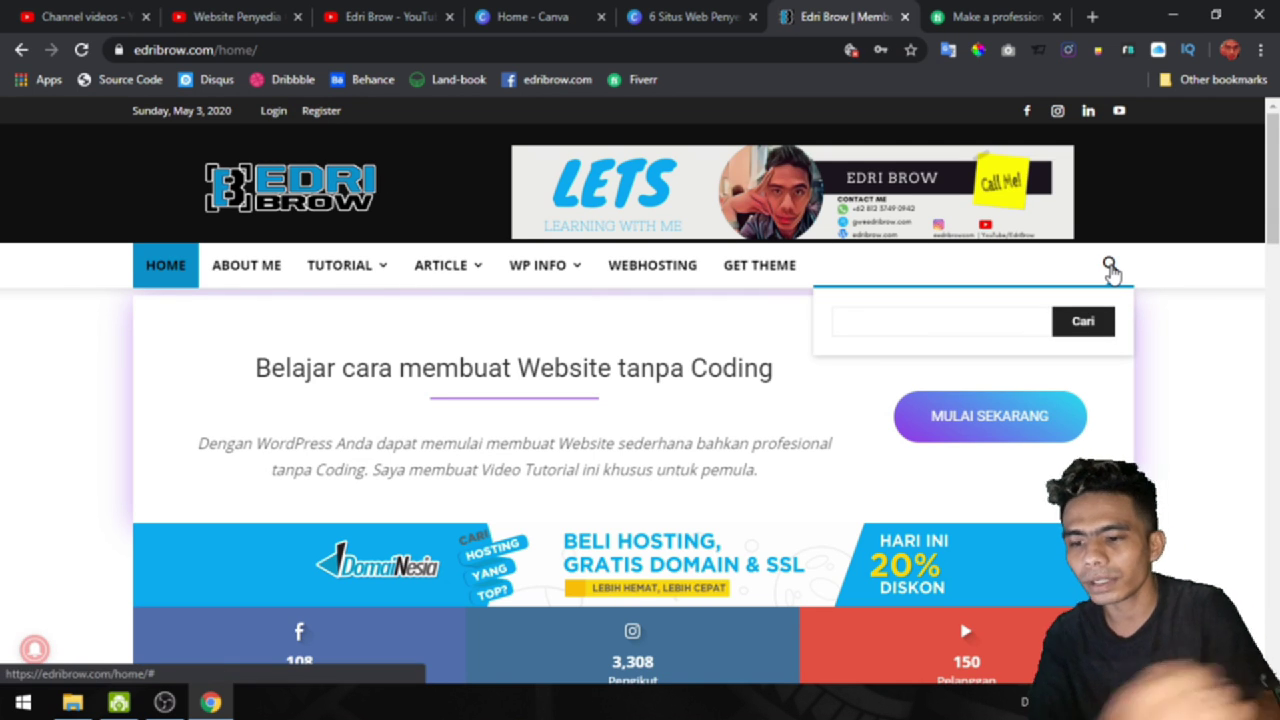
{"action": "type", "text": "6 sit"}
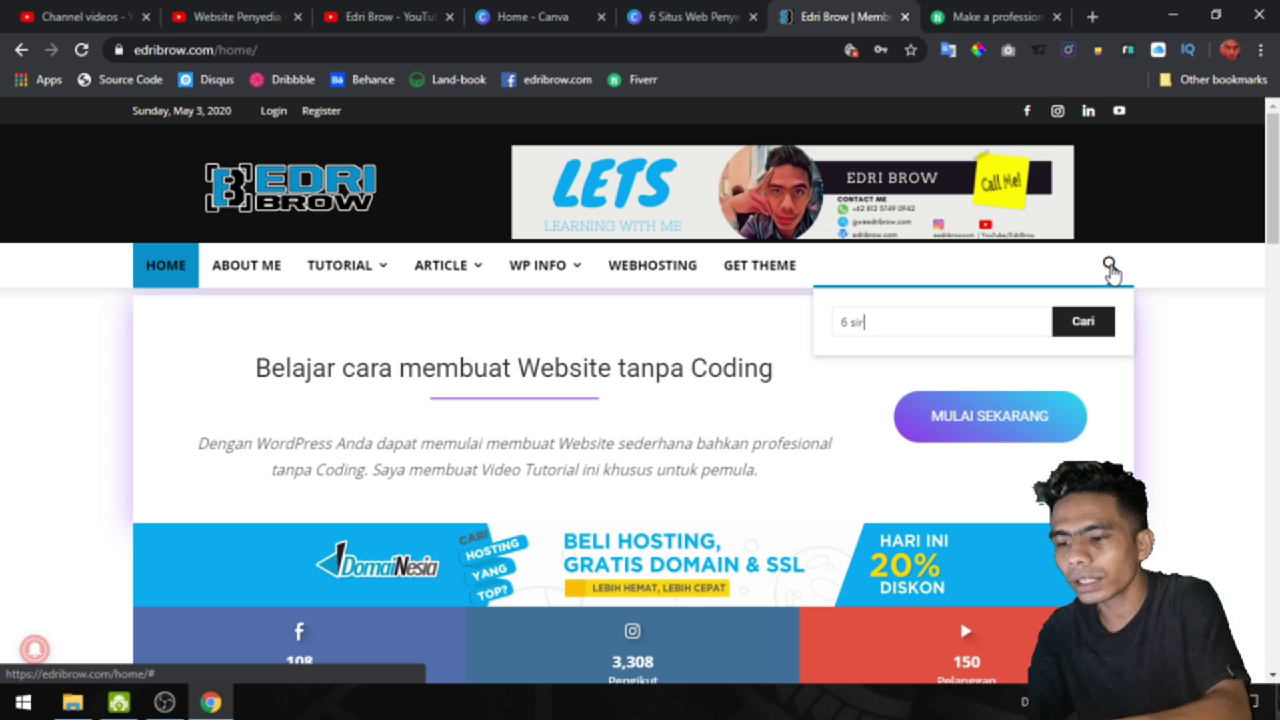
{"action": "type", "text": "us"}
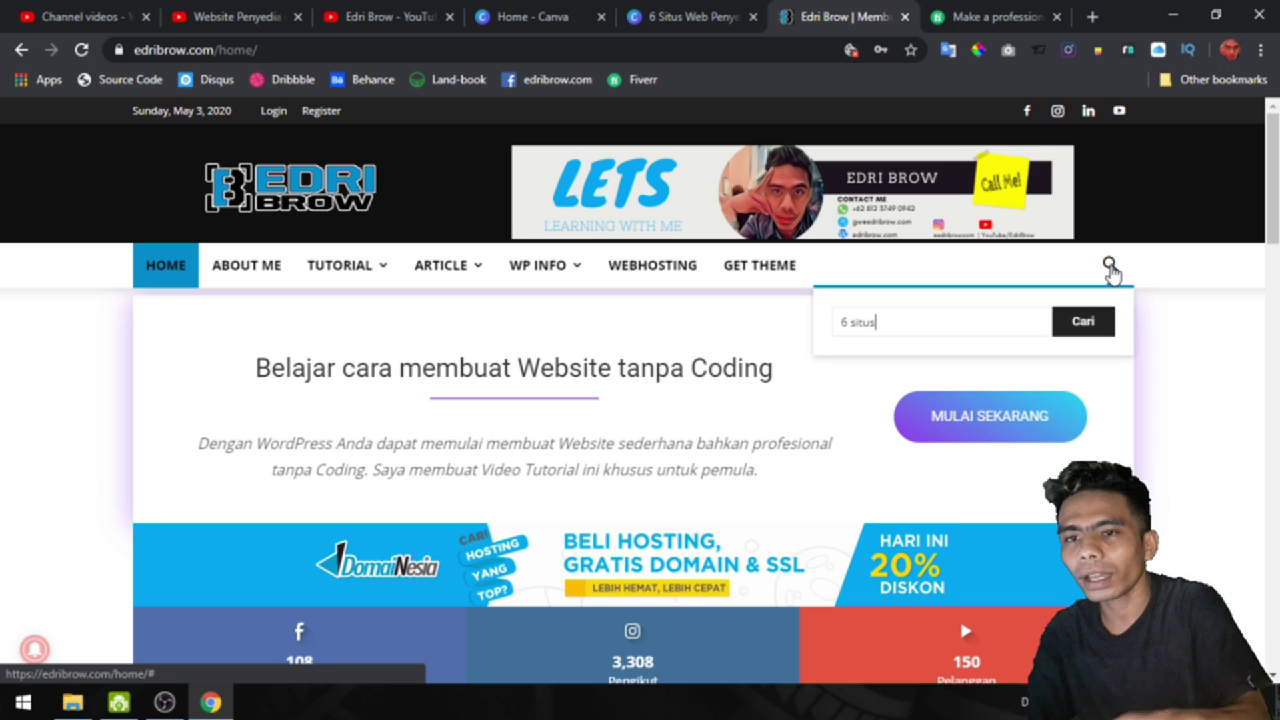
{"action": "left_click", "coordinate": [1090, 326]}
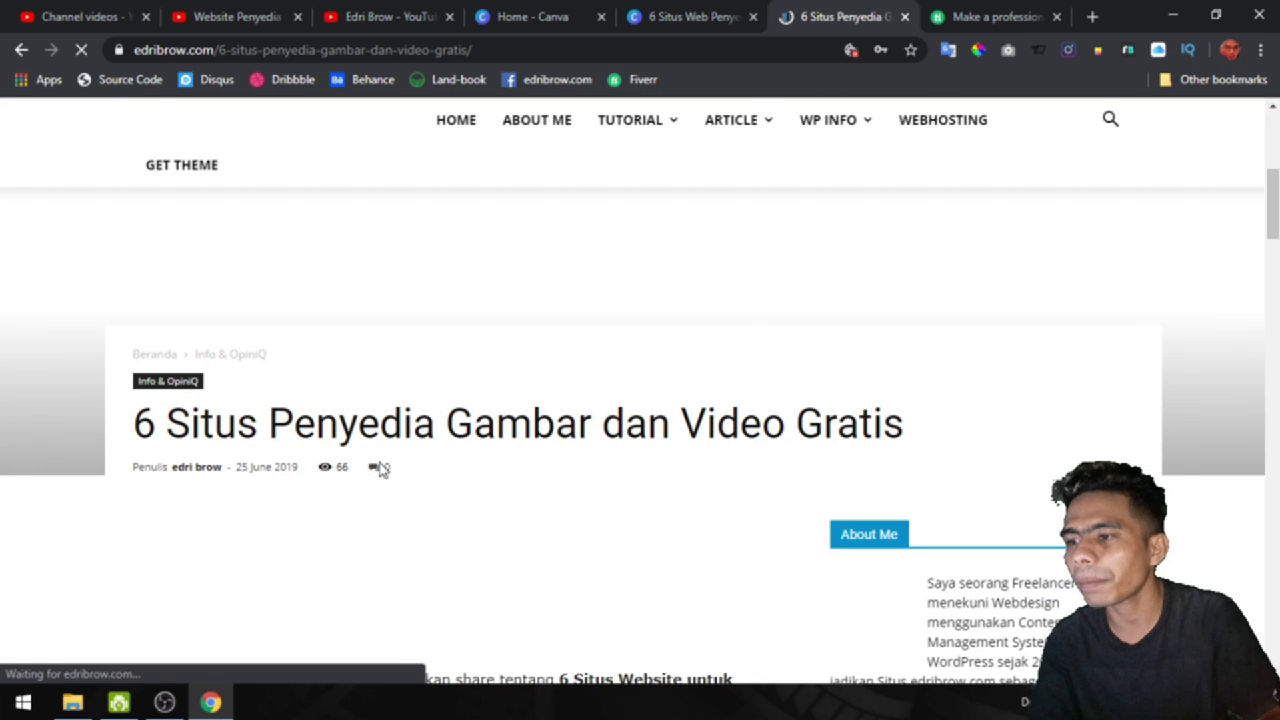
Step: Copy the web address of the "6 Situs Penyedia Gambar dan Video Gratis" article and return to the YouTube upload draft
{"action": "scroll", "coordinate": [533, 471], "scroll_direction": "down", "scroll_amount": 1}
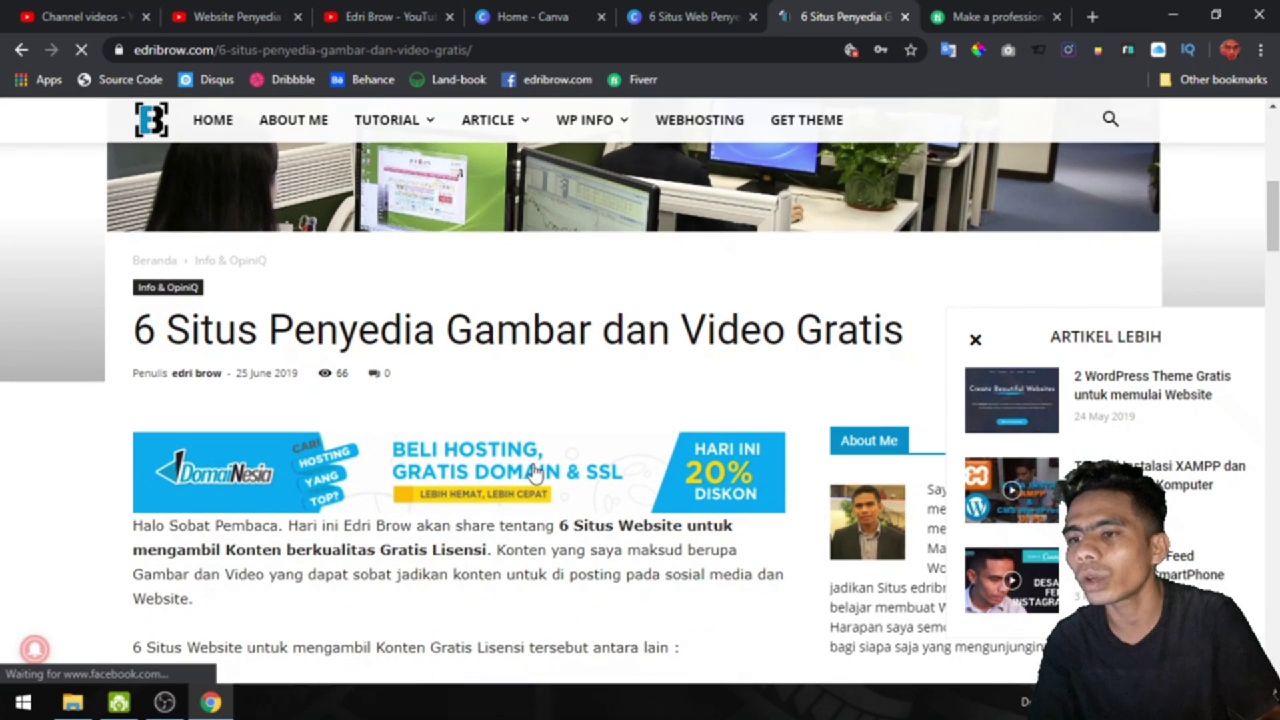
{"action": "triple_click", "coordinate": [565, 340]}
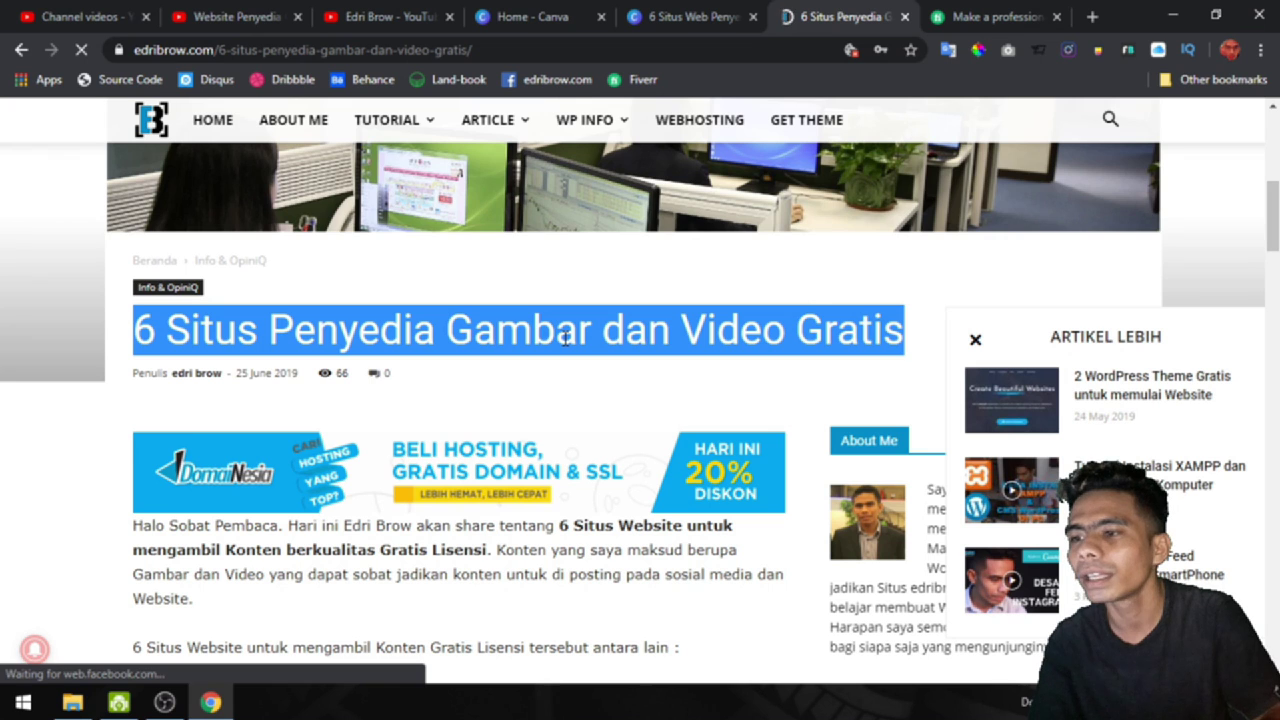
{"action": "left_click", "coordinate": [488, 47]}
{"action": "key", "text": "ctrl+c"}
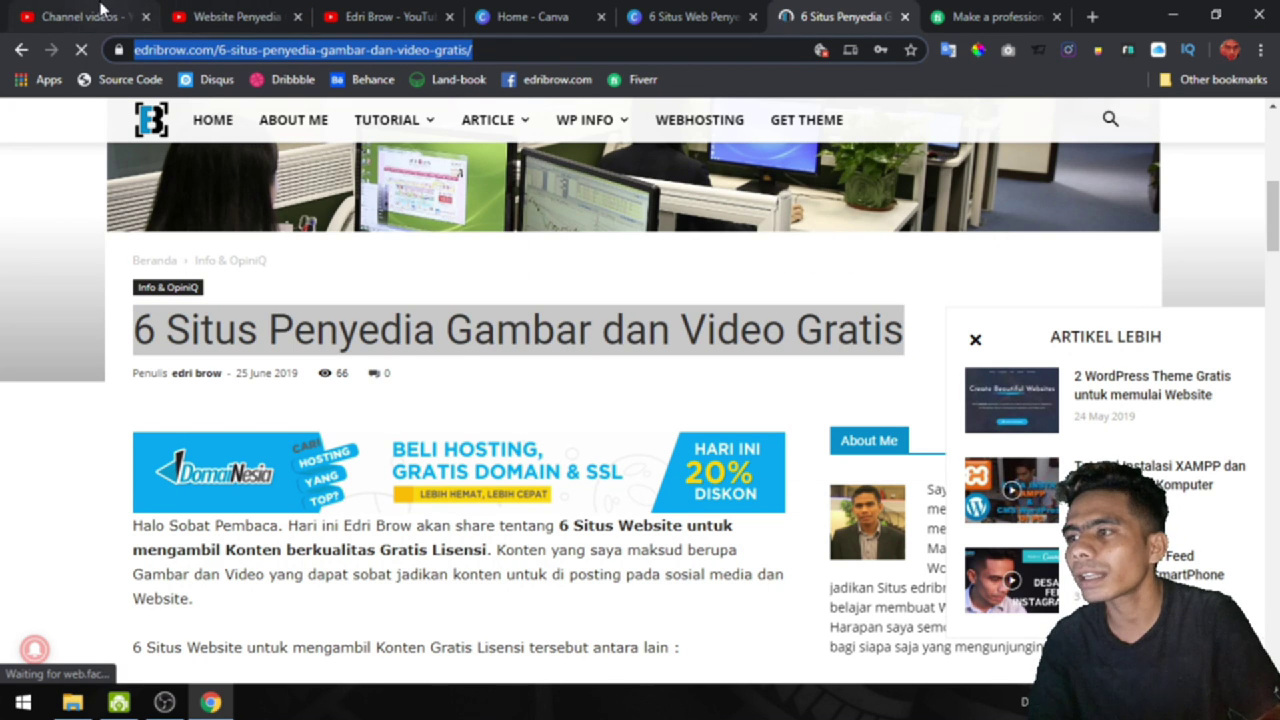
{"action": "left_click", "coordinate": [110, 14]}
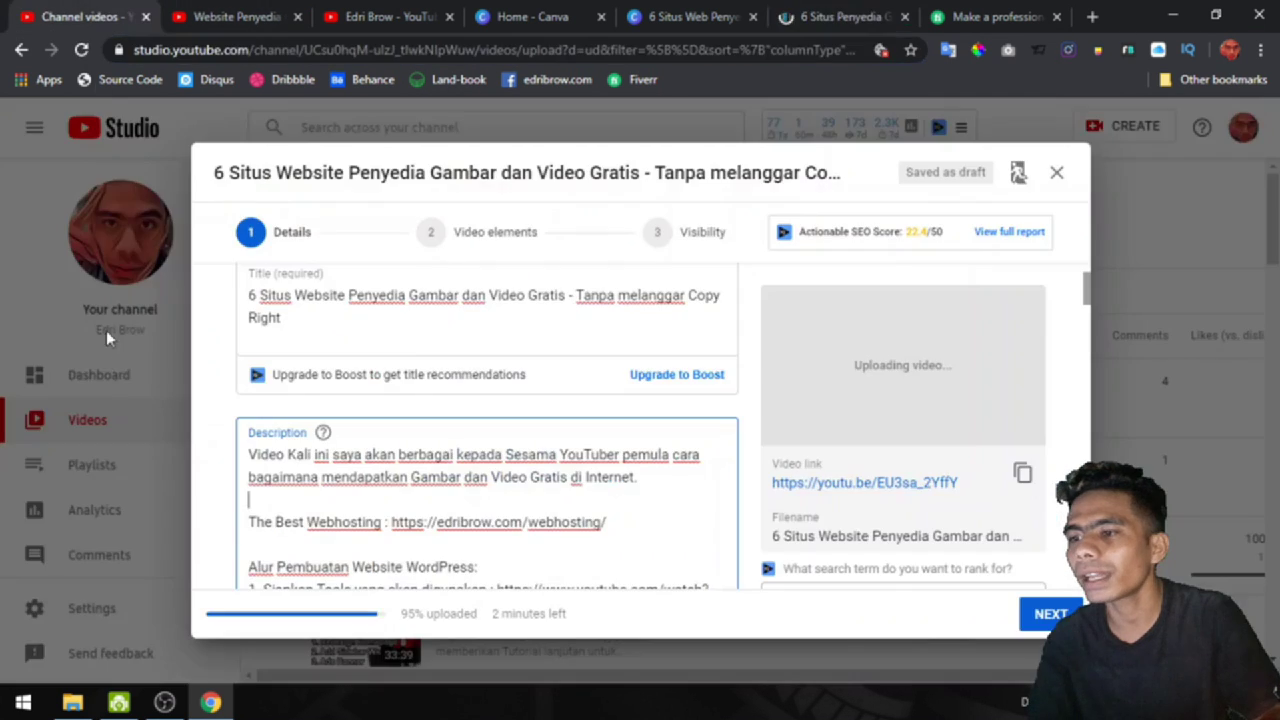
Step: Add a new description line reading "Bagi Anda yang ingin menggunakan Gambar dan video silangkah klik link ini :" below the opening sentence
{"action": "left_click", "coordinate": [546, 509]}
{"action": "key", "text": "Return"}
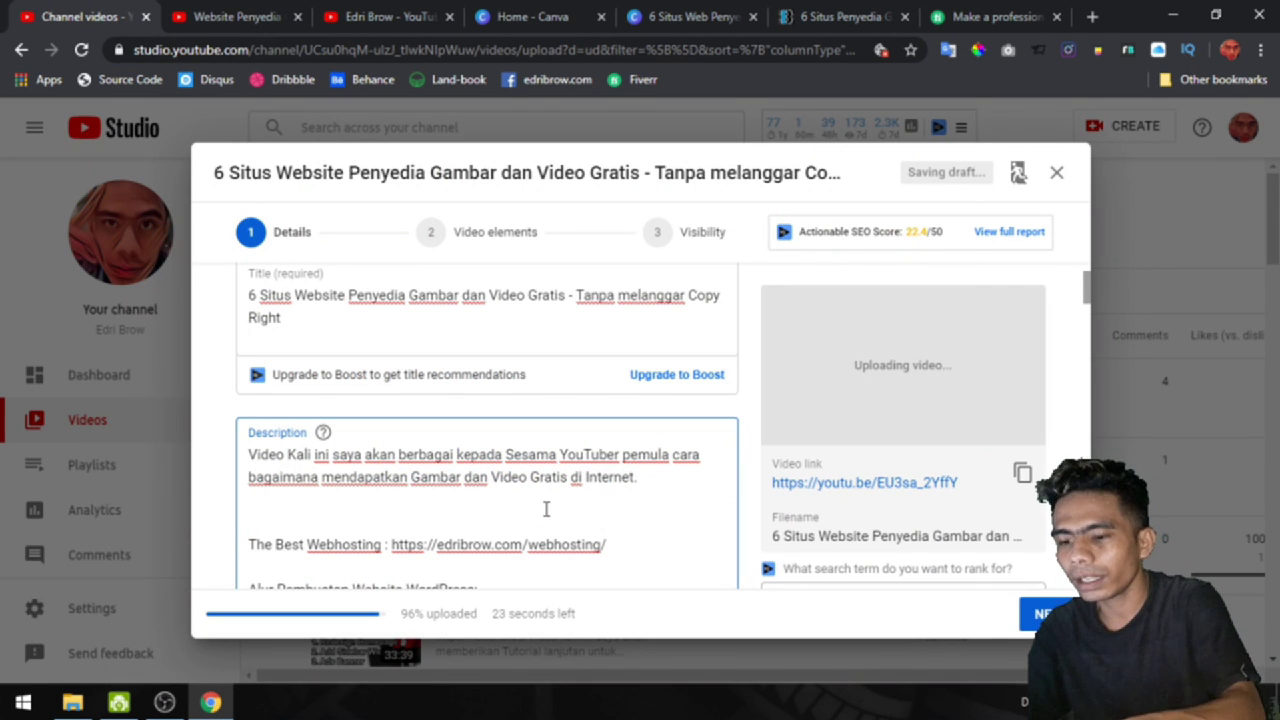
{"action": "key", "text": "BackSpace"}
{"action": "type", "text": "Bagi Anda yang"}
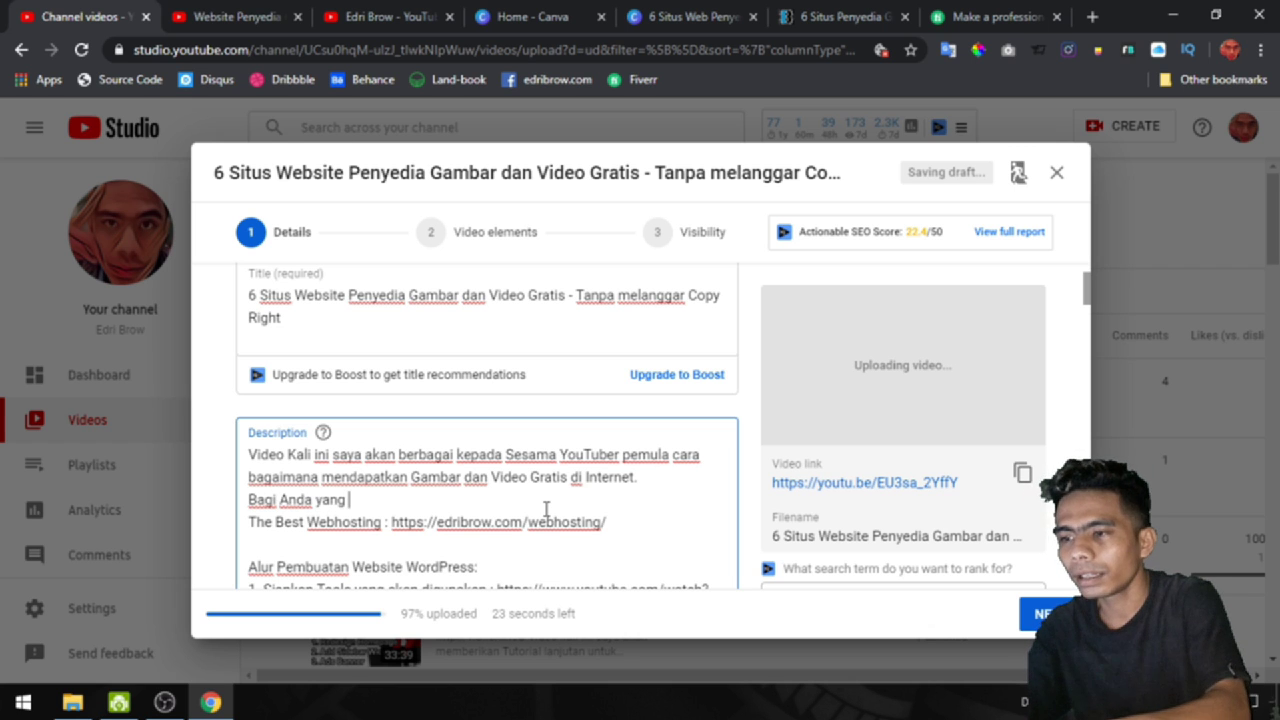
{"action": "type", "text": " ingin menggunakan Gambar "}
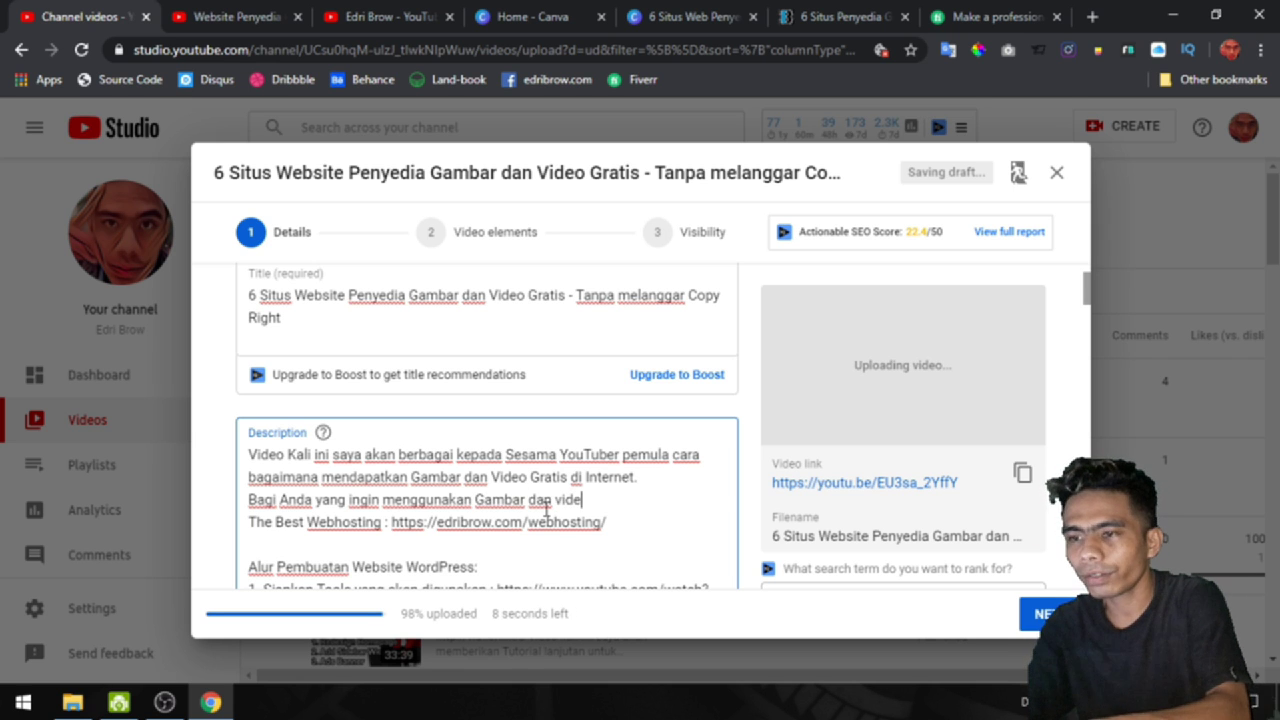
{"action": "type", "text": "dan video silangkah "}
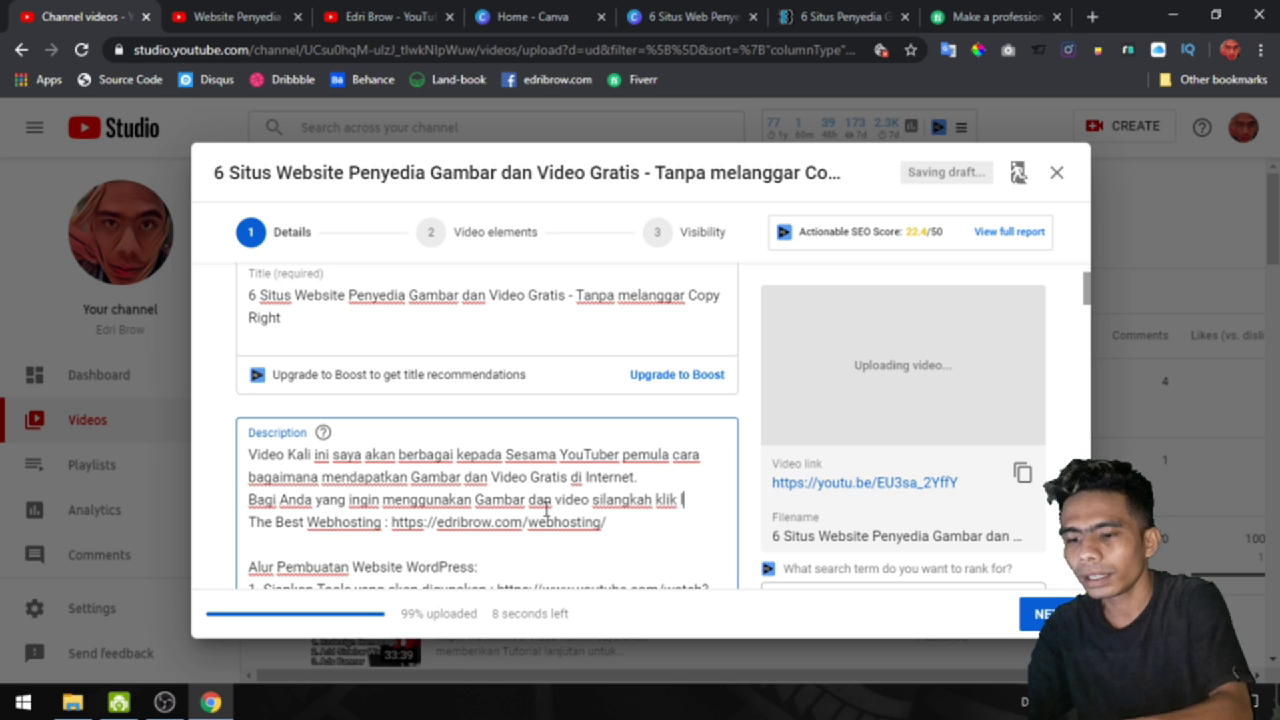
{"action": "type", "text": "klik link ini :"}
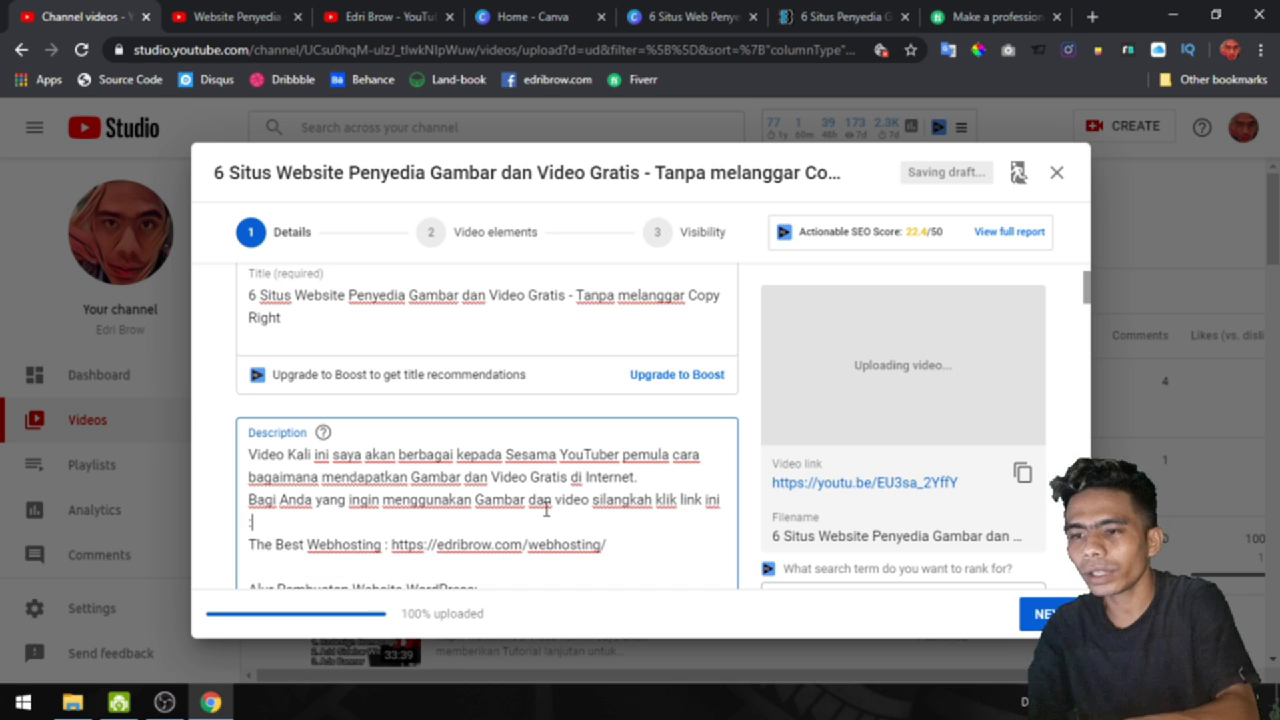
Step: Paste the copied blog article address after "klik link ini :" and leave an empty line before the webhosting link
{"action": "key", "text": "ctrl+v"}
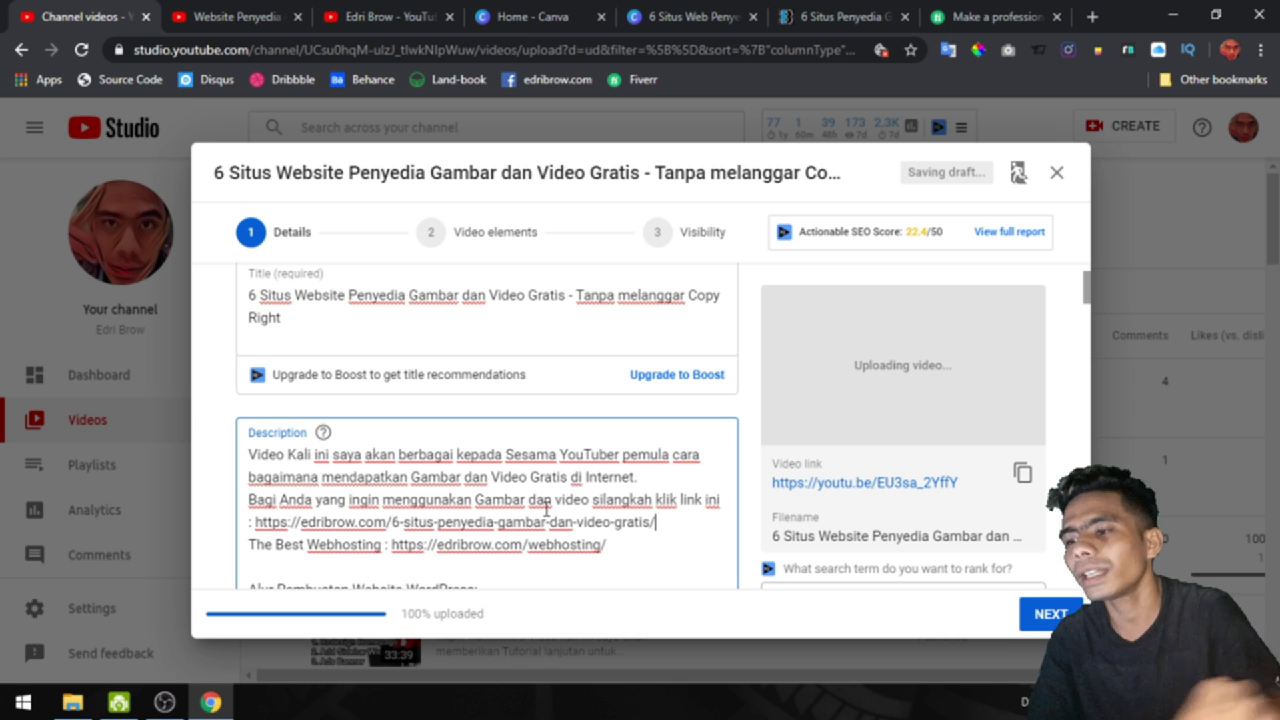
{"action": "key", "text": "Return"}
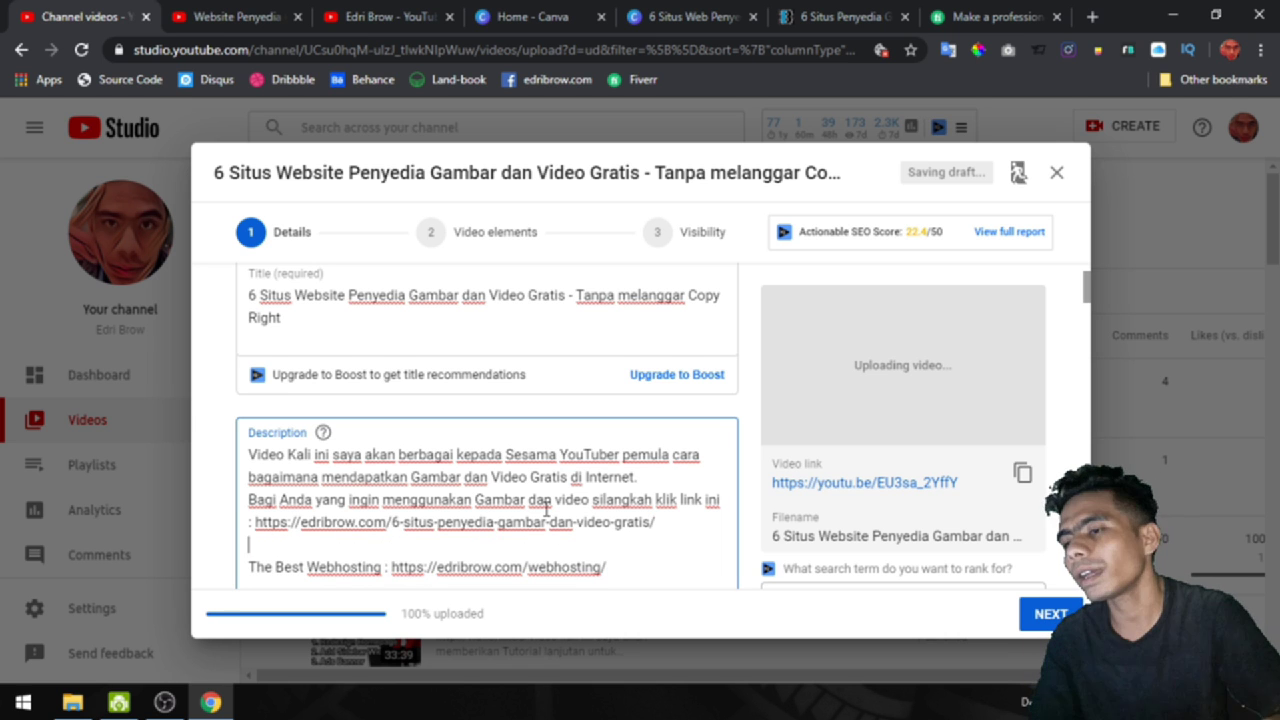
{"action": "scroll", "coordinate": [547, 510], "scroll_direction": "down", "scroll_amount": 1}
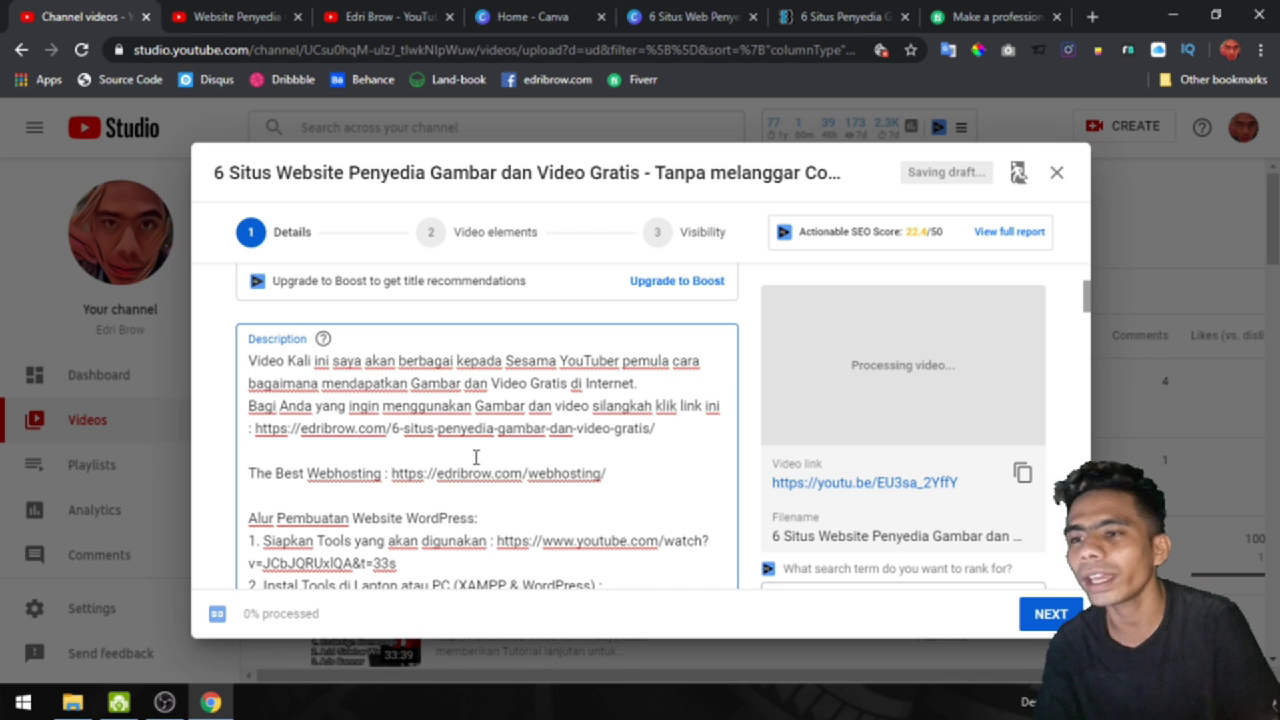
{"action": "scroll", "coordinate": [476, 457], "scroll_direction": "up", "scroll_amount": 1}
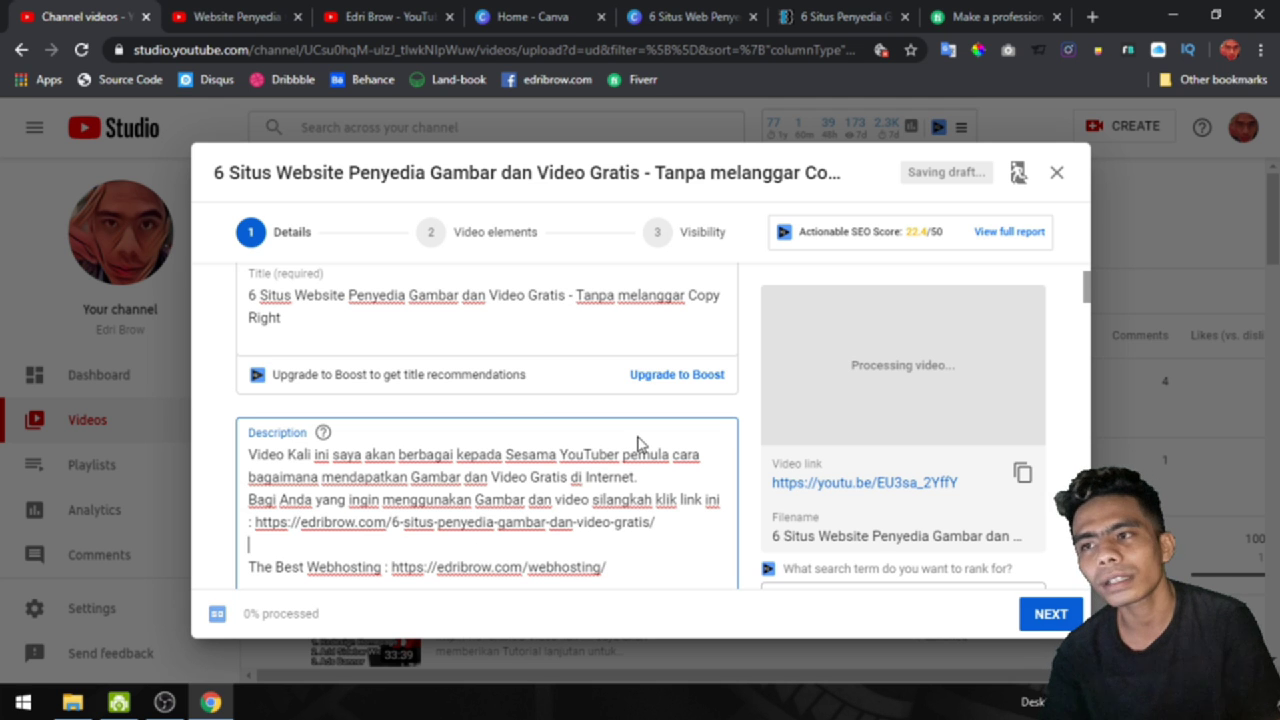
Step: Upload the image "6 Situs Web Penyedia Gambar dan Video Gratis" from the 6 Situs folder as the video's custom thumbnail
{"action": "scroll", "coordinate": [638, 446], "scroll_direction": "down", "scroll_amount": 5}
{"action": "scroll", "coordinate": [640, 444], "scroll_direction": "down", "scroll_amount": 3}
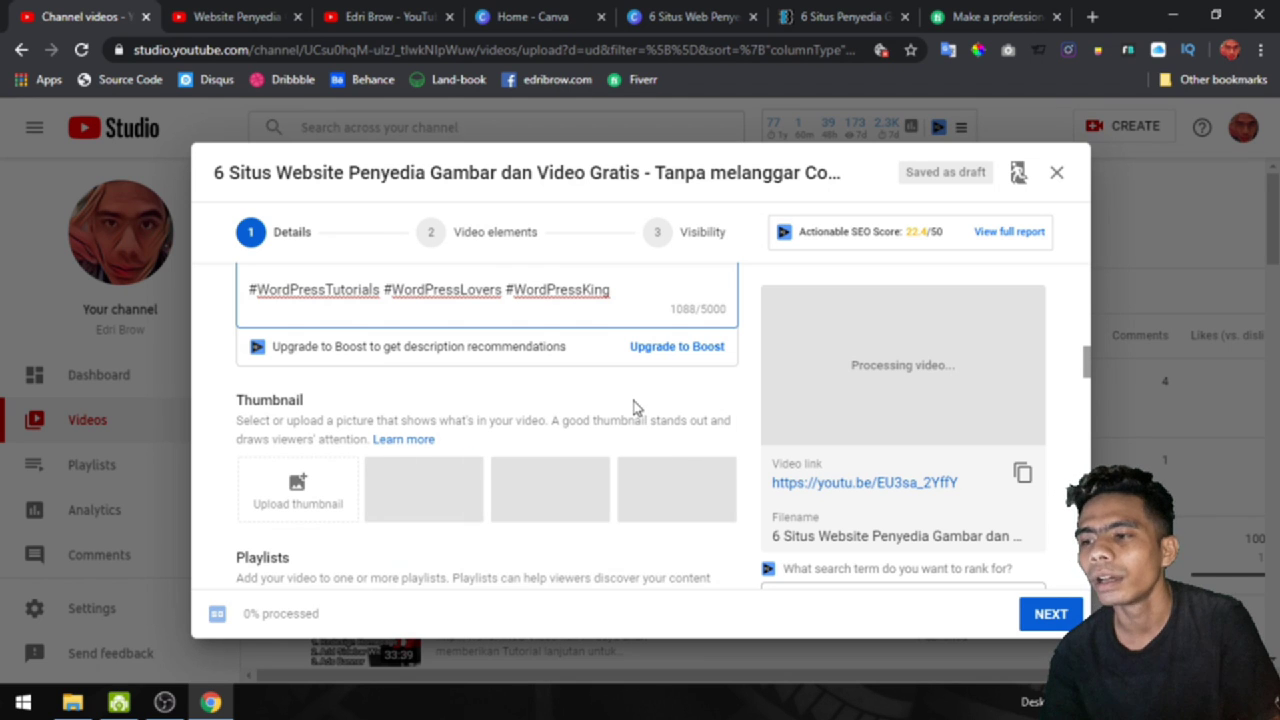
{"action": "scroll", "coordinate": [632, 407], "scroll_direction": "down", "scroll_amount": 1}
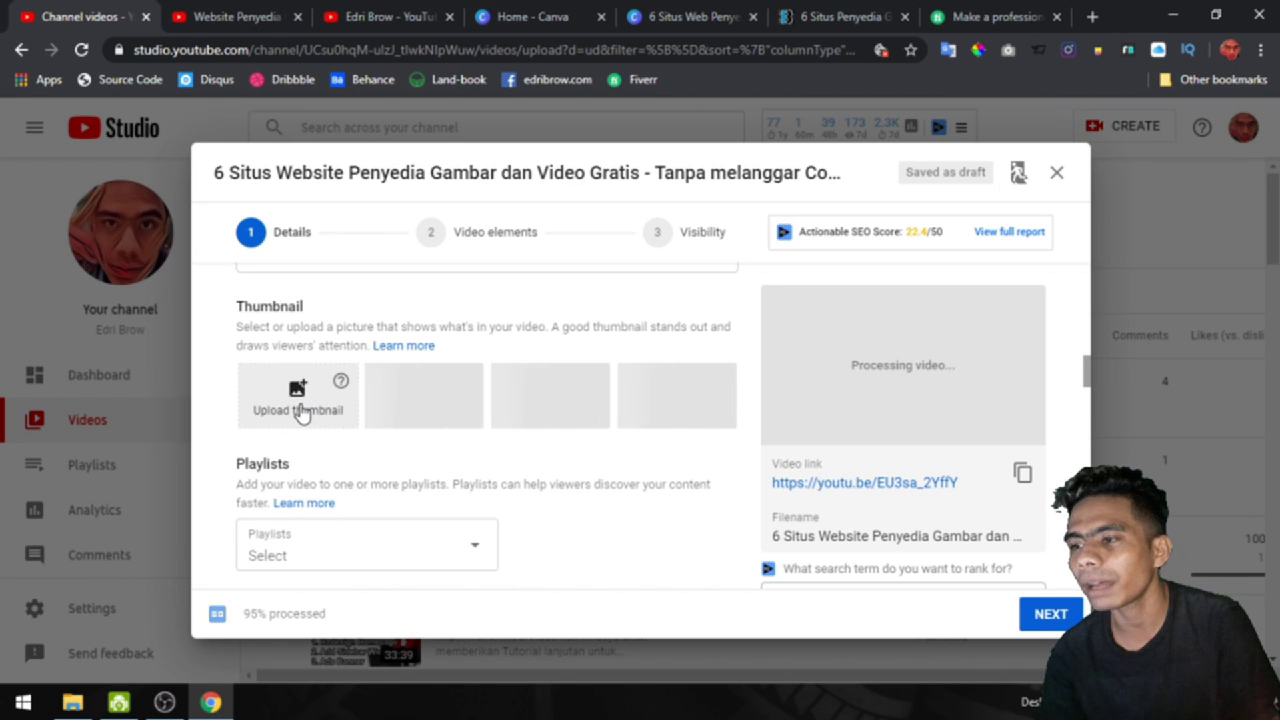
{"action": "left_click", "coordinate": [298, 410]}
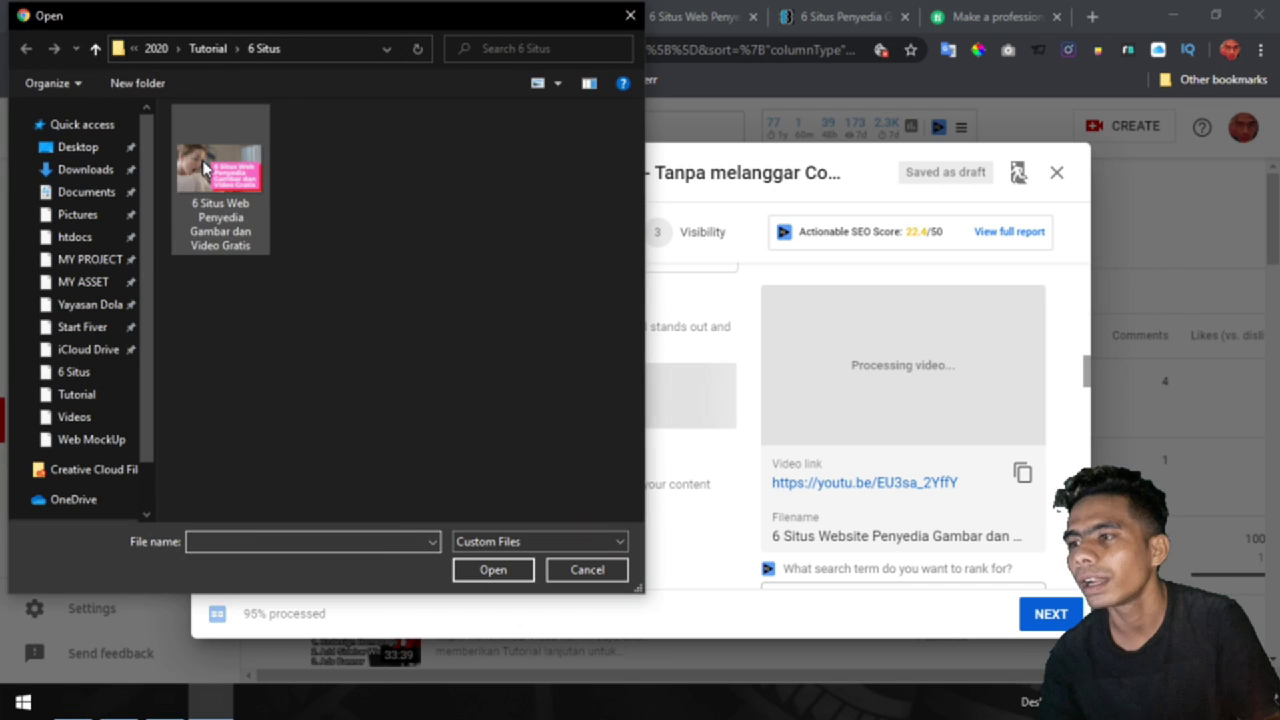
{"action": "left_click", "coordinate": [205, 168]}
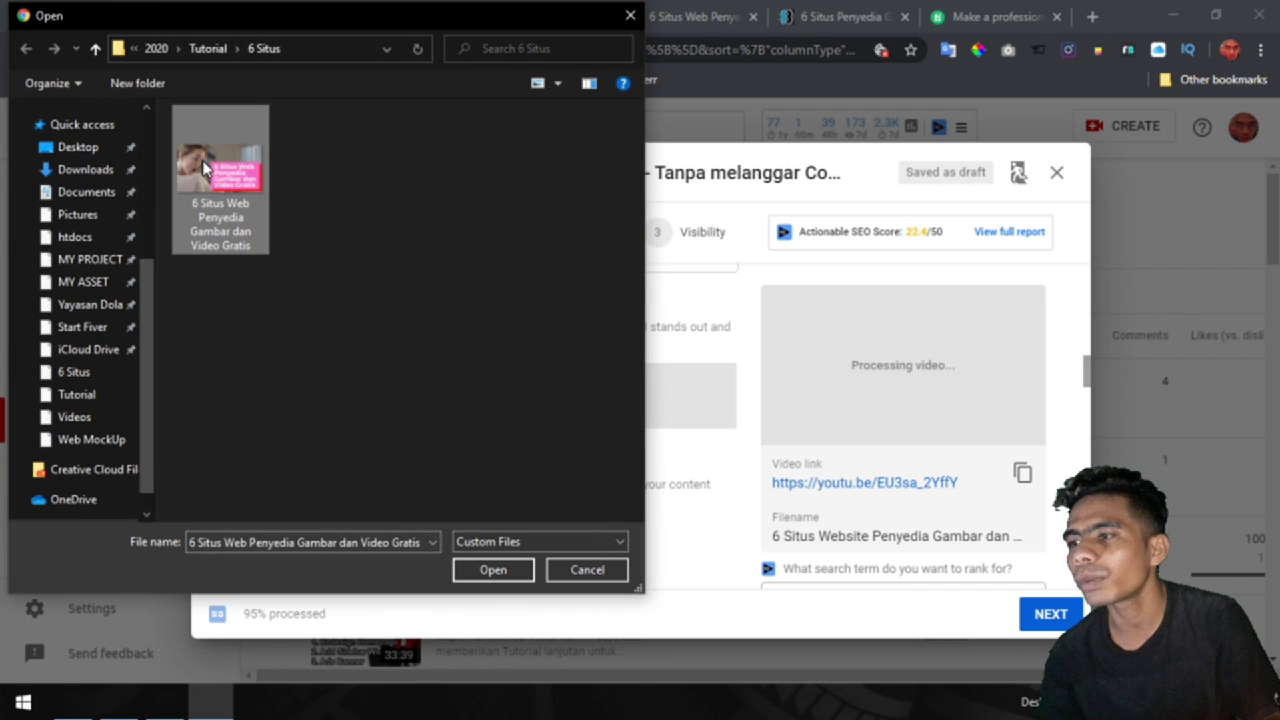
{"action": "left_click", "coordinate": [492, 570]}
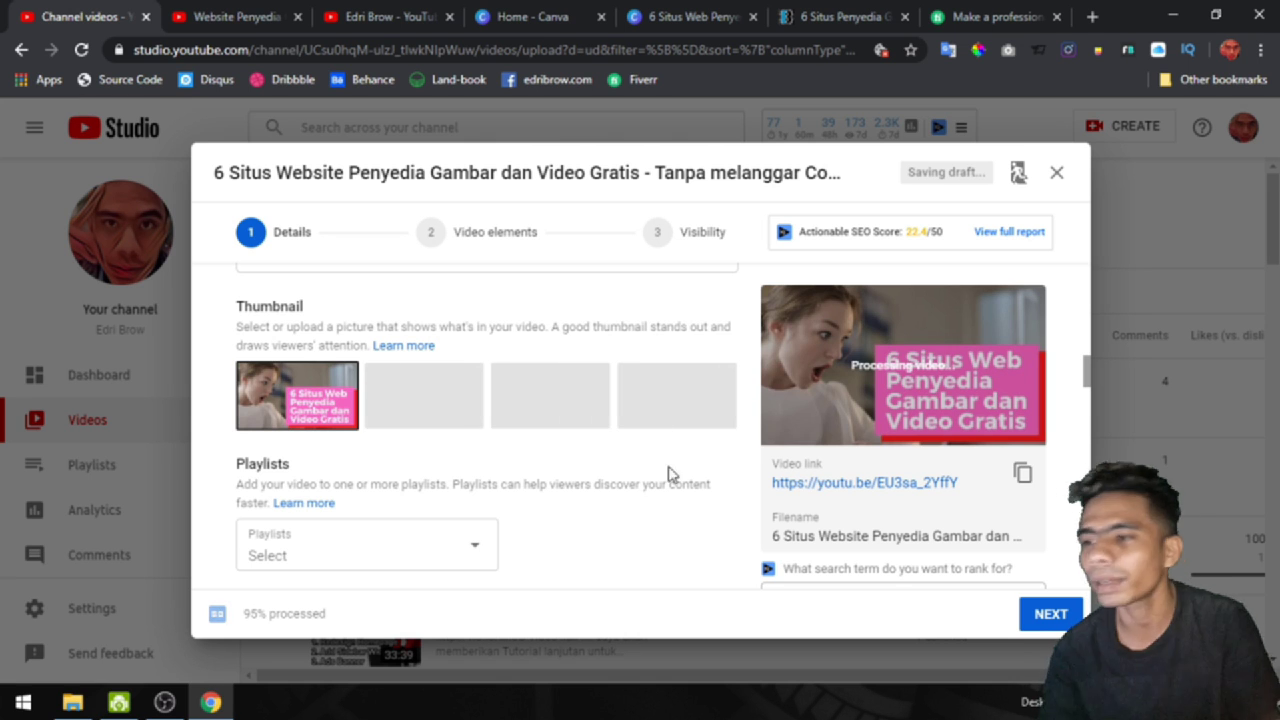
Step: Look through the available playlists and the new-playlist form, and close them without choosing or creating a playlist
{"action": "scroll", "coordinate": [660, 476], "scroll_direction": "down", "scroll_amount": 2}
{"action": "scroll", "coordinate": [655, 477], "scroll_direction": "up", "scroll_amount": 2}
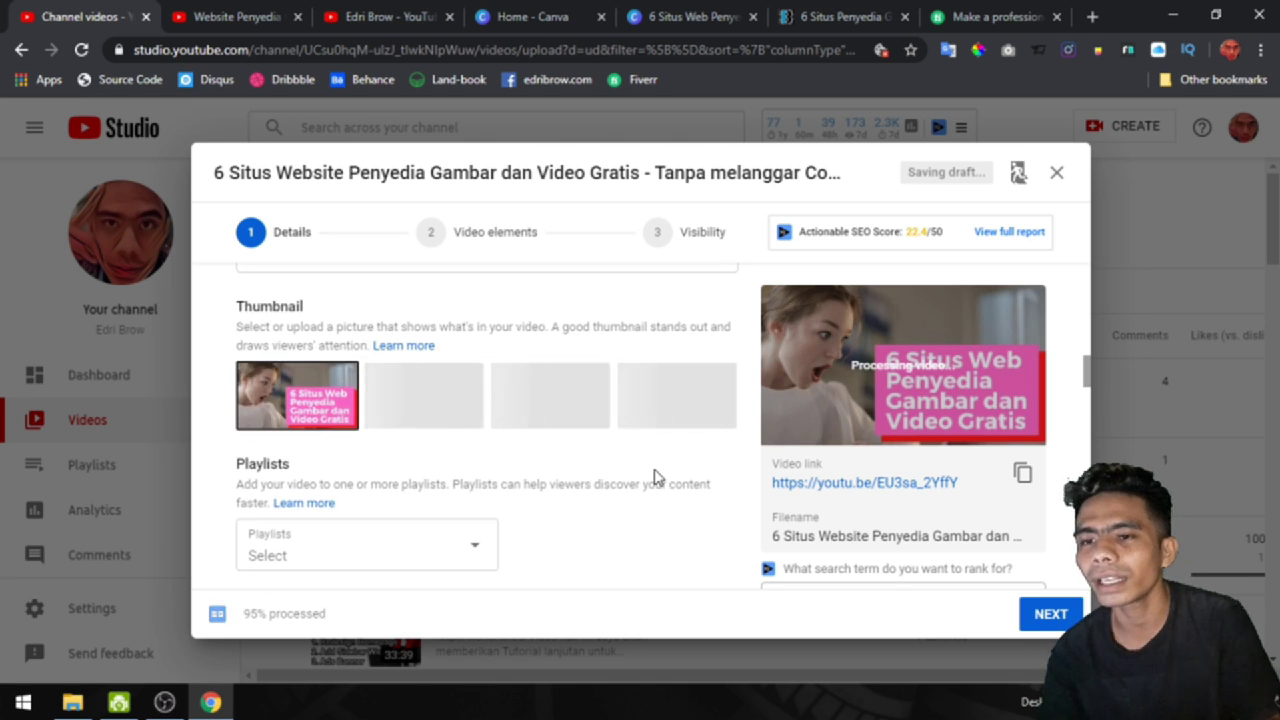
{"action": "scroll", "coordinate": [645, 480], "scroll_direction": "down", "scroll_amount": 2}
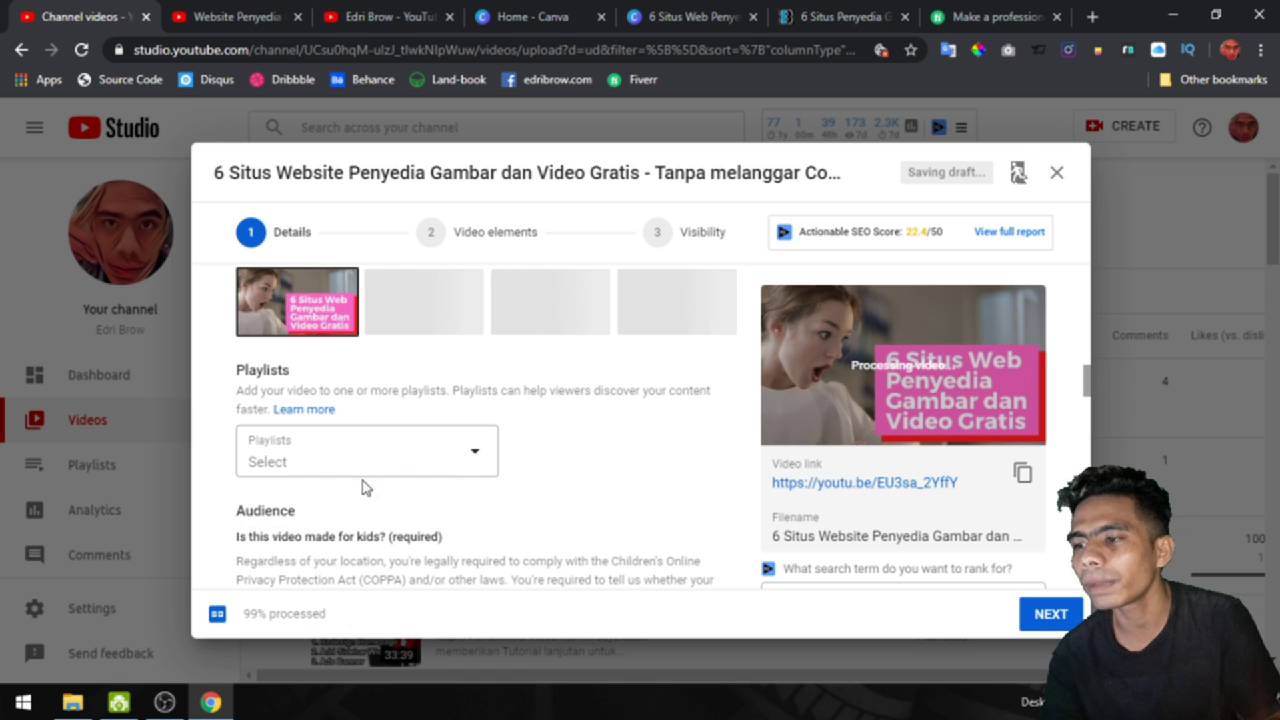
{"action": "left_click", "coordinate": [394, 461]}
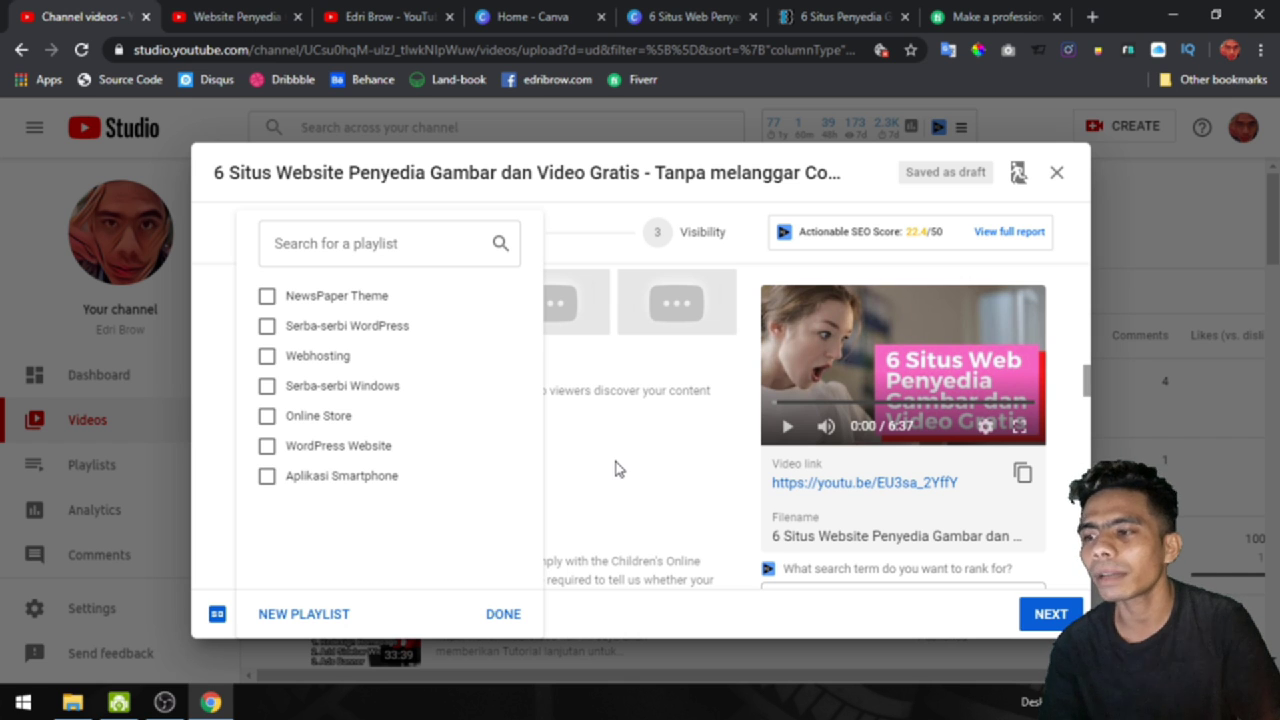
{"action": "left_click", "coordinate": [286, 618]}
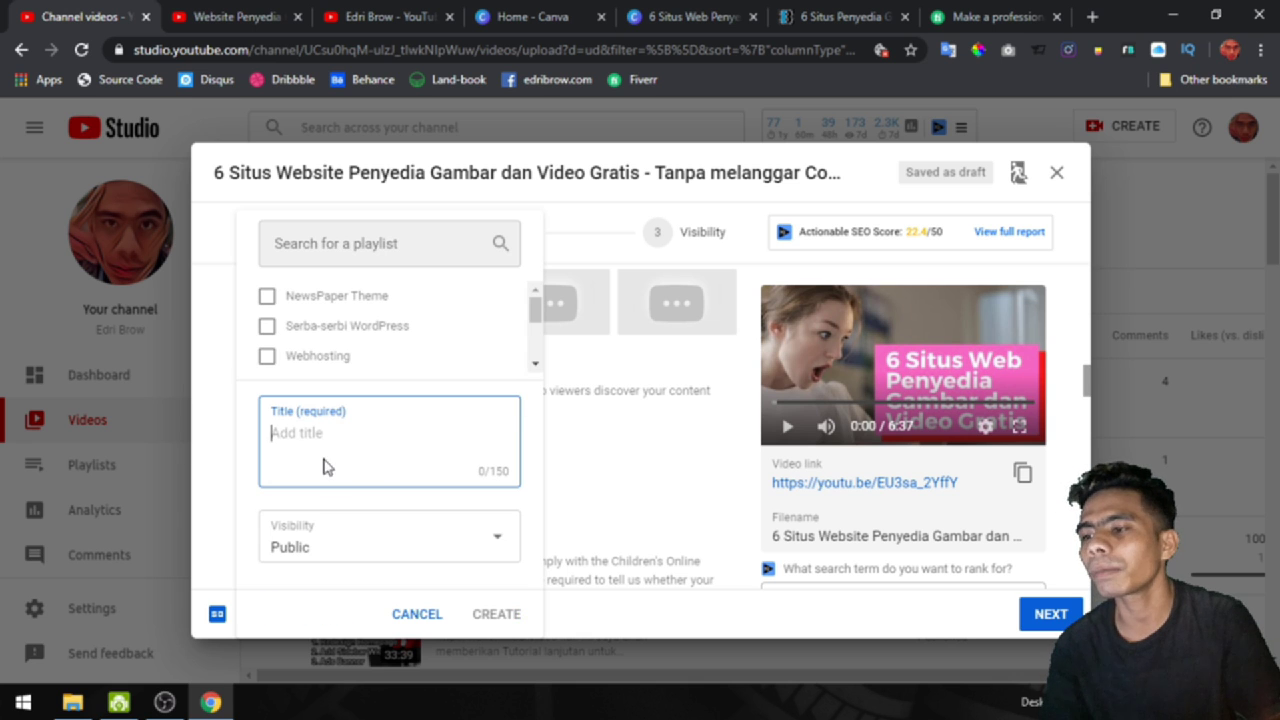
{"action": "left_click", "coordinate": [430, 615]}
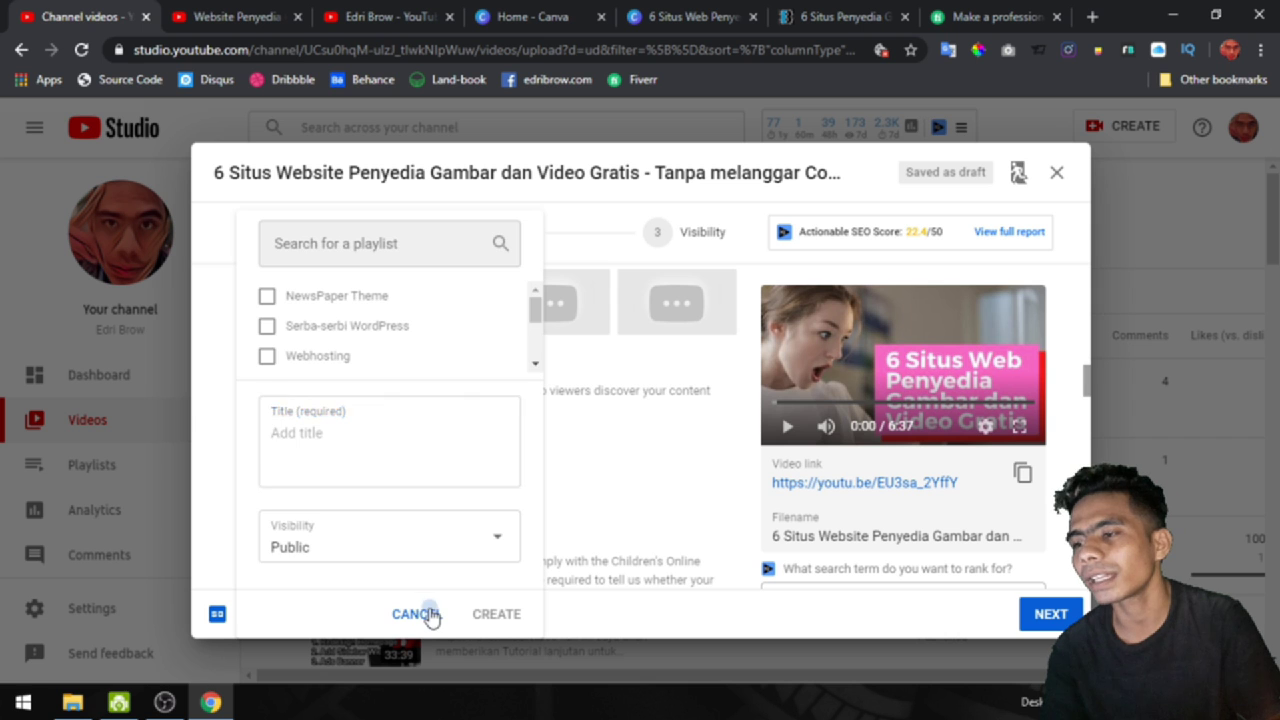
{"action": "left_click", "coordinate": [602, 474]}
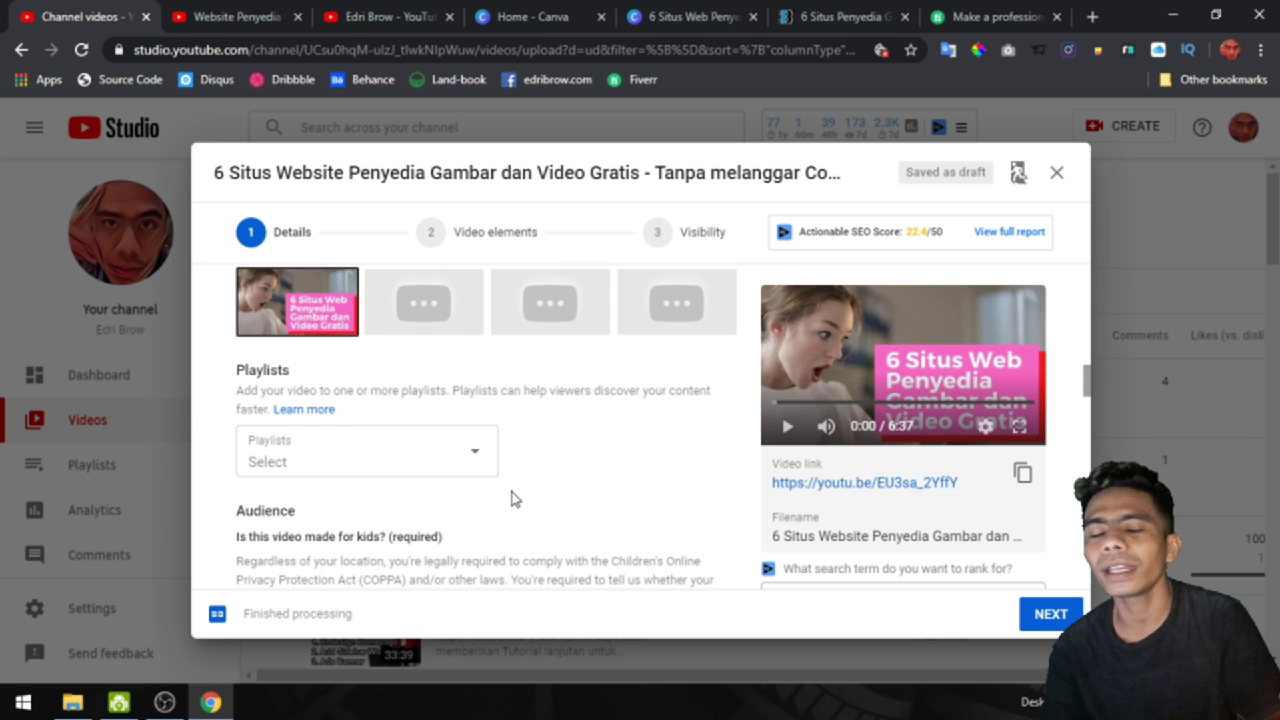
Step: Declare in the audience setting that the video is not made for kids
{"action": "scroll", "coordinate": [511, 498], "scroll_direction": "down", "scroll_amount": 1}
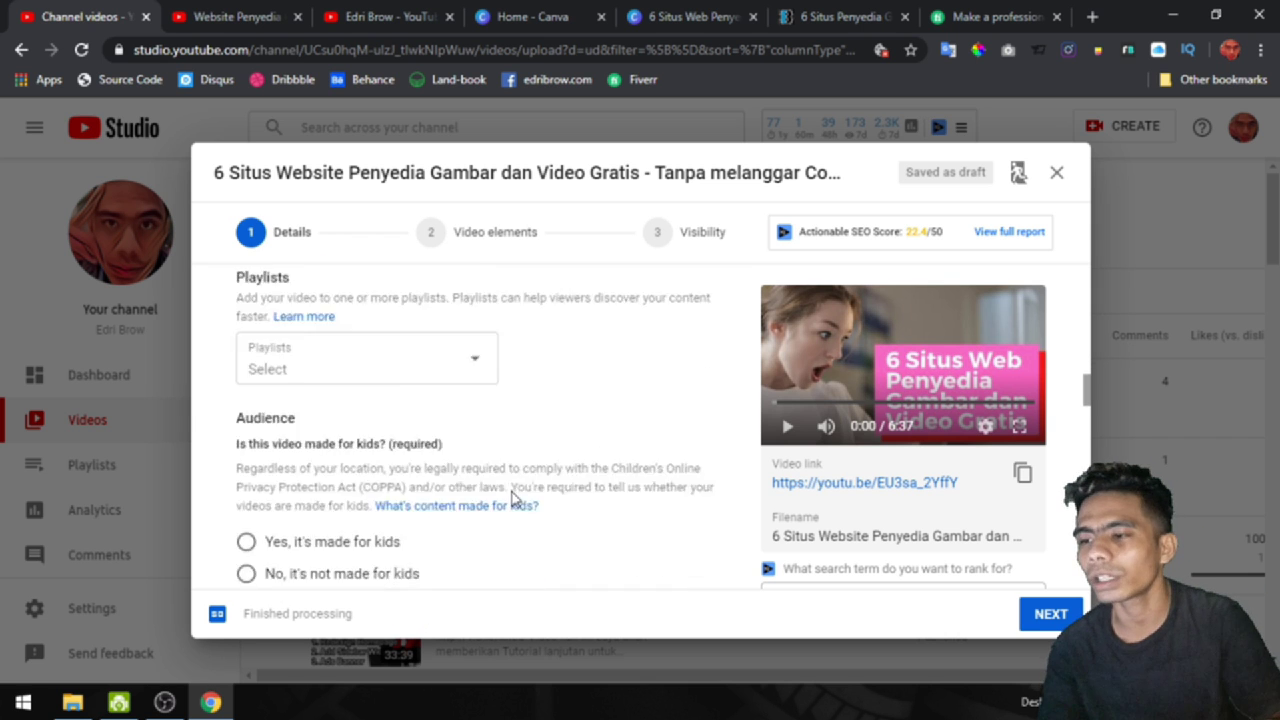
{"action": "scroll", "coordinate": [511, 498], "scroll_direction": "down", "scroll_amount": 1}
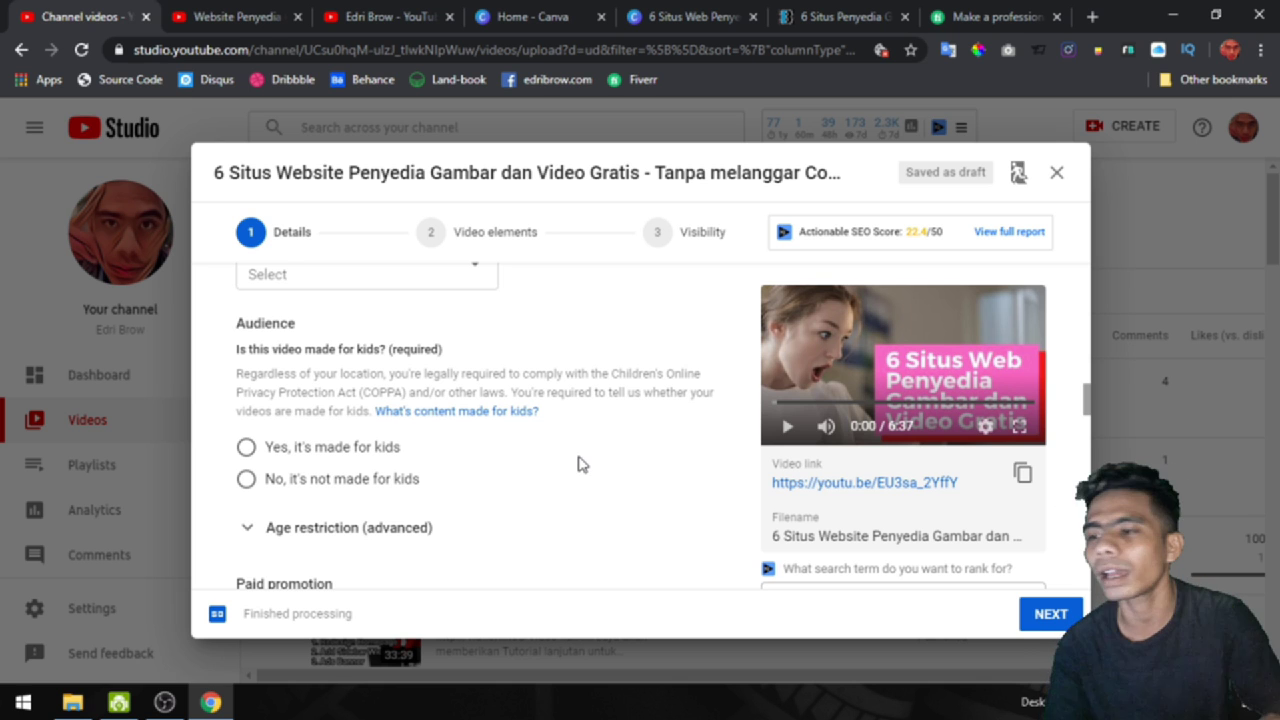
{"action": "left_click", "coordinate": [385, 481]}
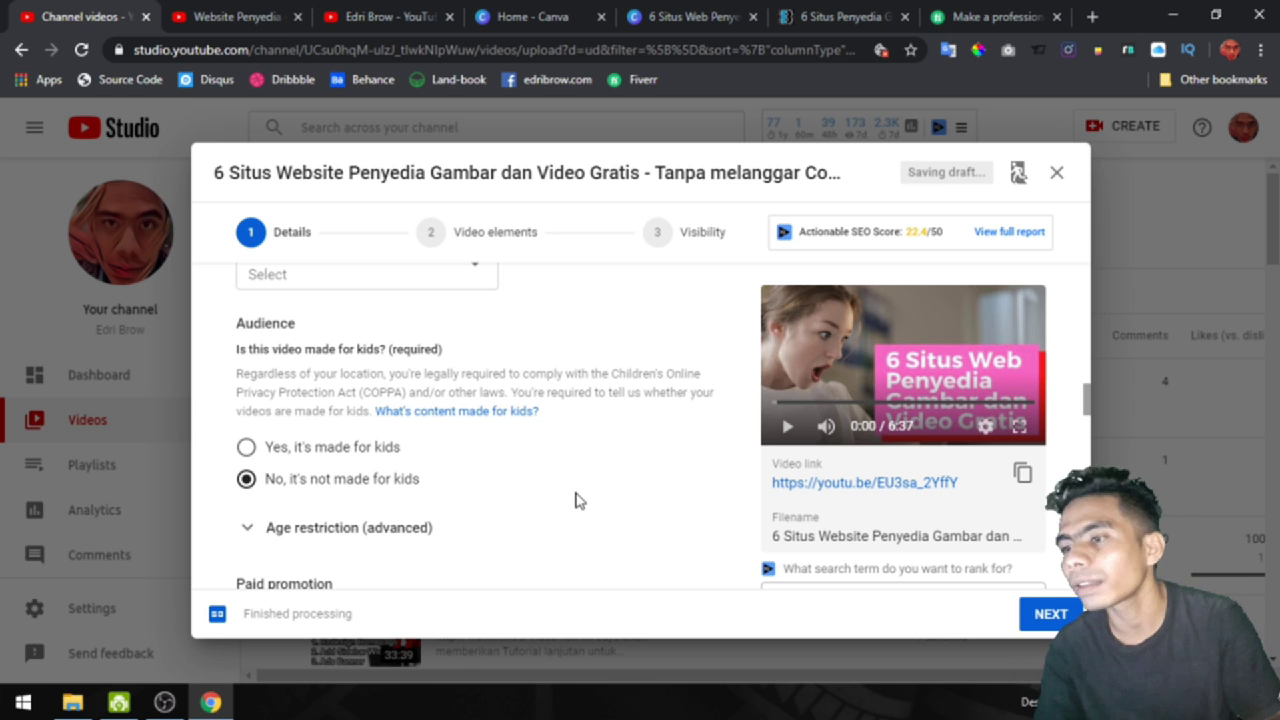
Step: Expand the advanced age restriction settings and review them together with the paid promotion options
{"action": "scroll", "coordinate": [575, 500], "scroll_direction": "down", "scroll_amount": 2}
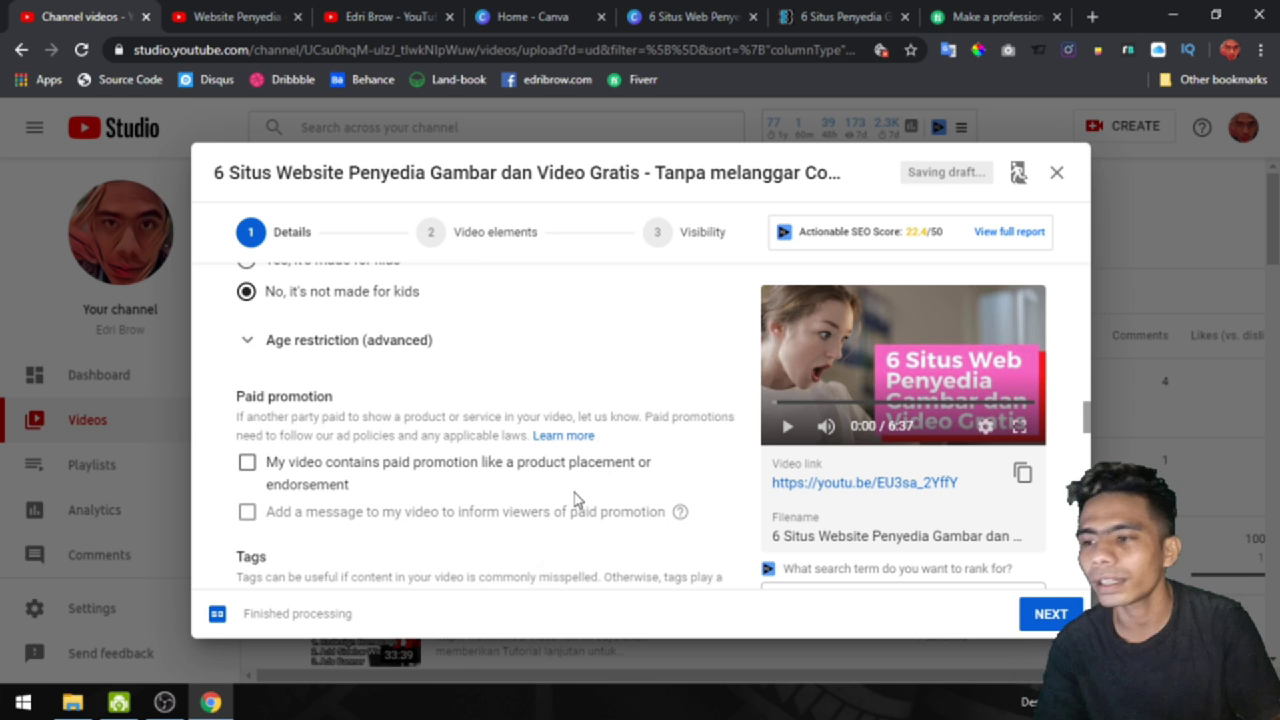
{"action": "left_click", "coordinate": [359, 348]}
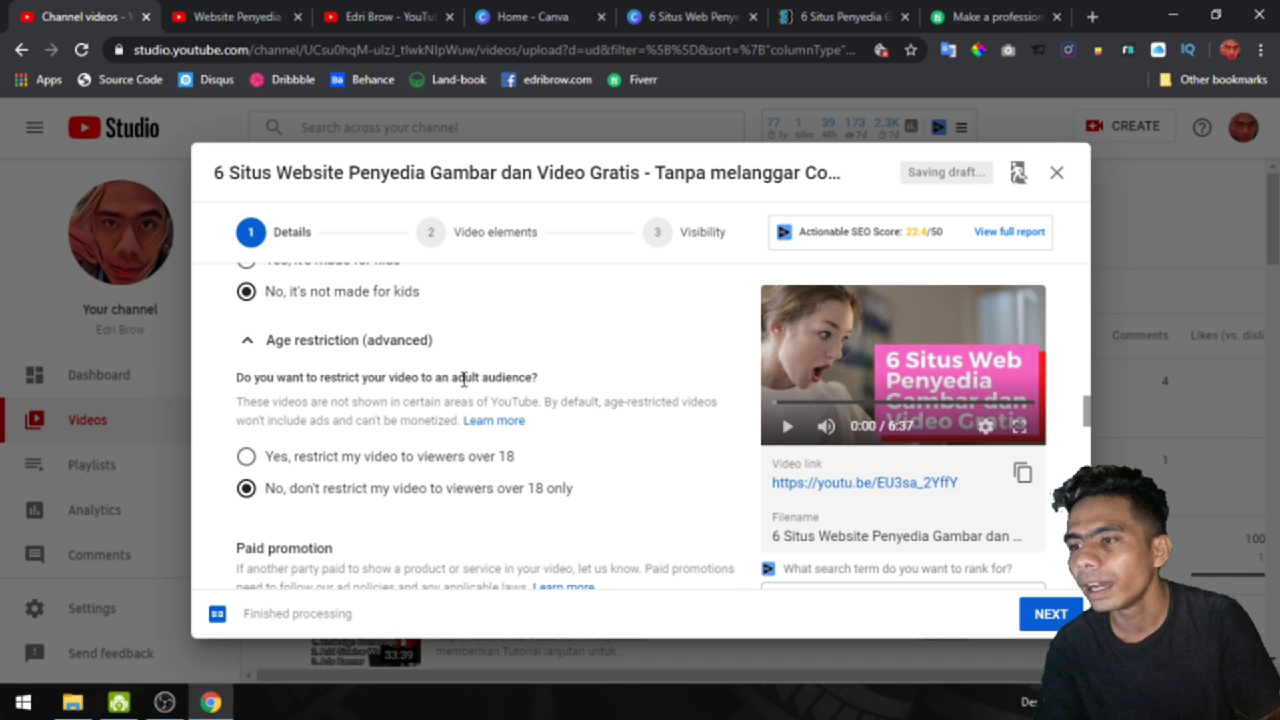
{"action": "scroll", "coordinate": [420, 470], "scroll_direction": "up", "scroll_amount": 1}
{"action": "scroll", "coordinate": [337, 458], "scroll_direction": "down", "scroll_amount": 1}
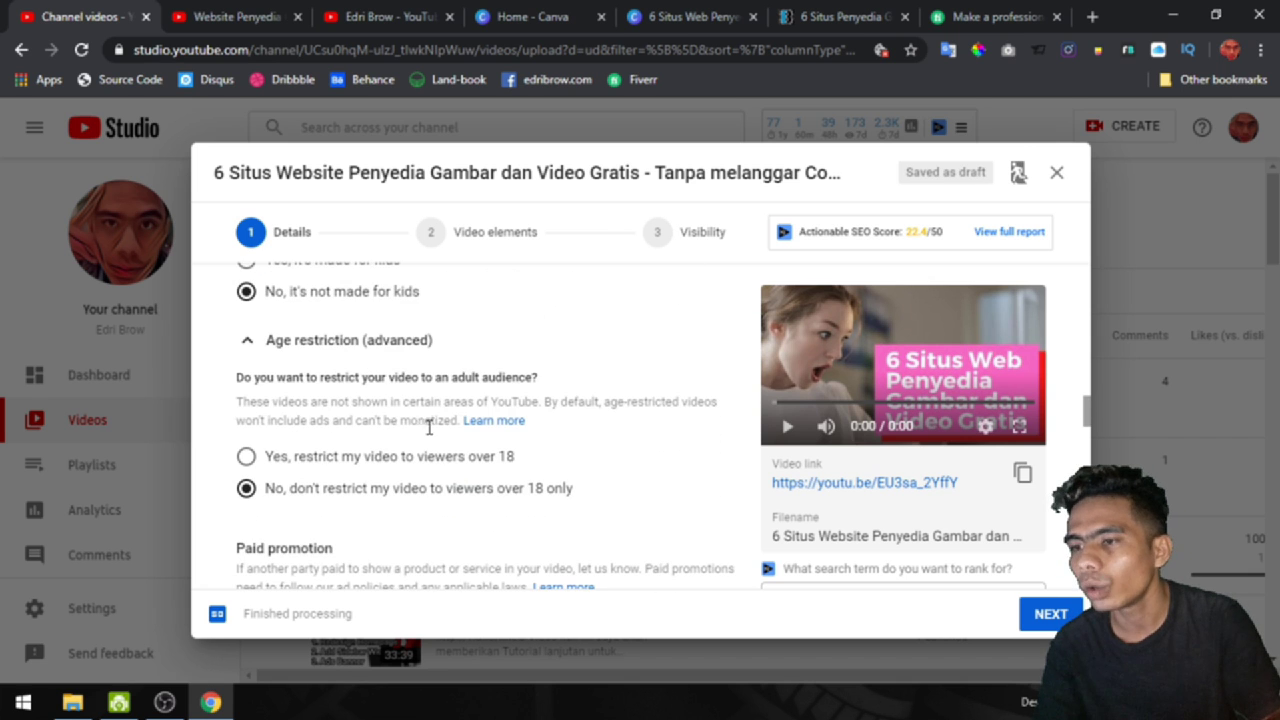
{"action": "scroll", "coordinate": [330, 495], "scroll_direction": "down", "scroll_amount": 3}
{"action": "scroll", "coordinate": [486, 500], "scroll_direction": "up", "scroll_amount": 1}
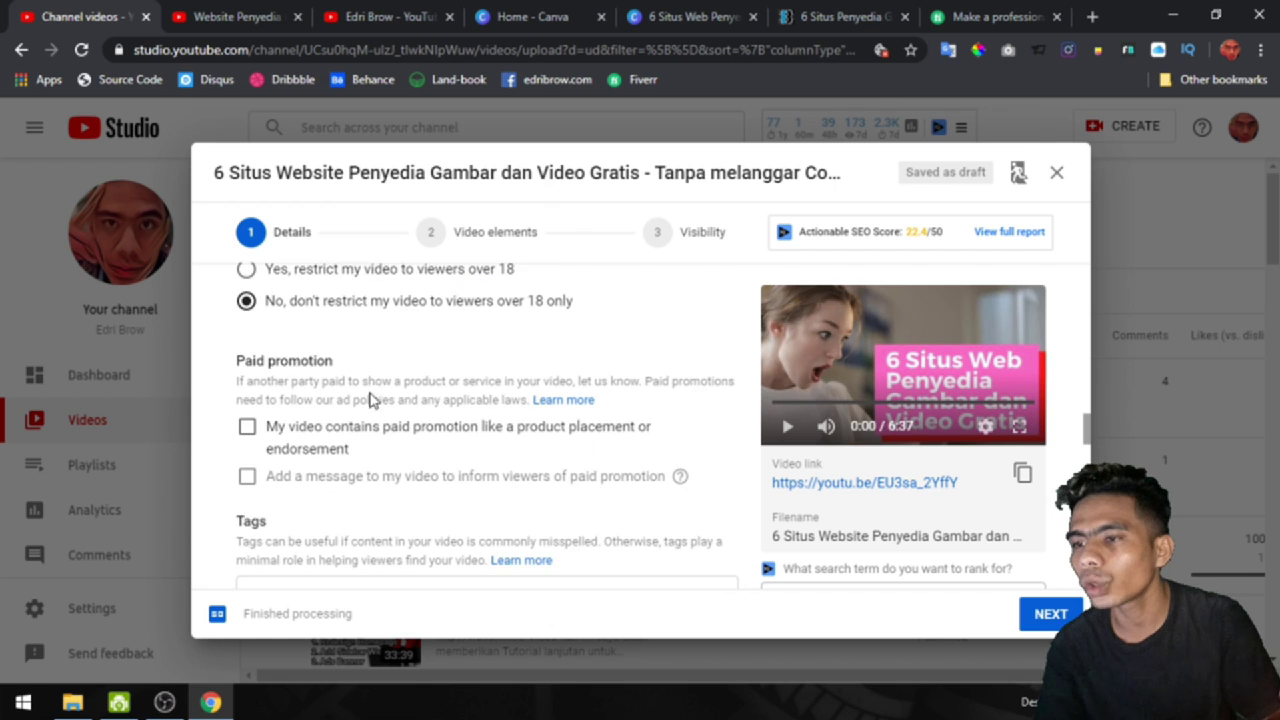
{"action": "scroll", "coordinate": [443, 447], "scroll_direction": "up", "scroll_amount": 1}
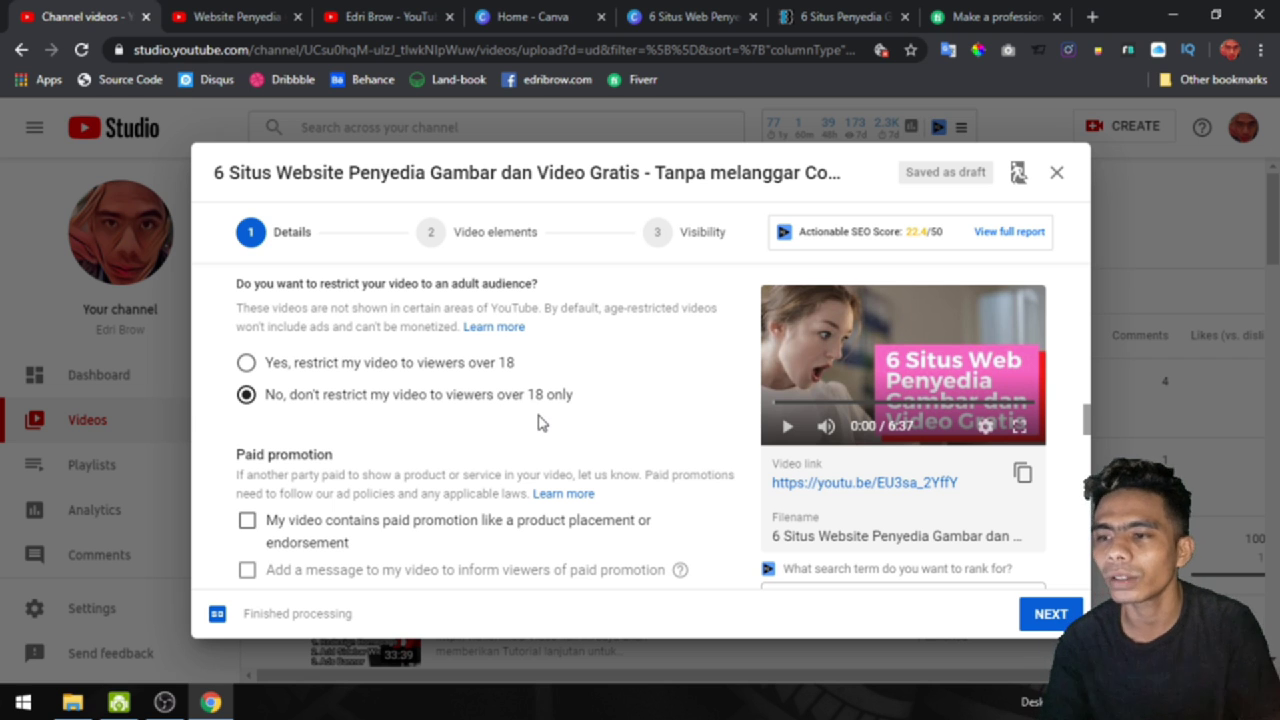
Step: Review the draft's tags against those in the YouTube results for "Website Penyedia Gambar dan Video Gratis", and check the draft's recommended tags
{"action": "scroll", "coordinate": [545, 420], "scroll_direction": "down", "scroll_amount": 2}
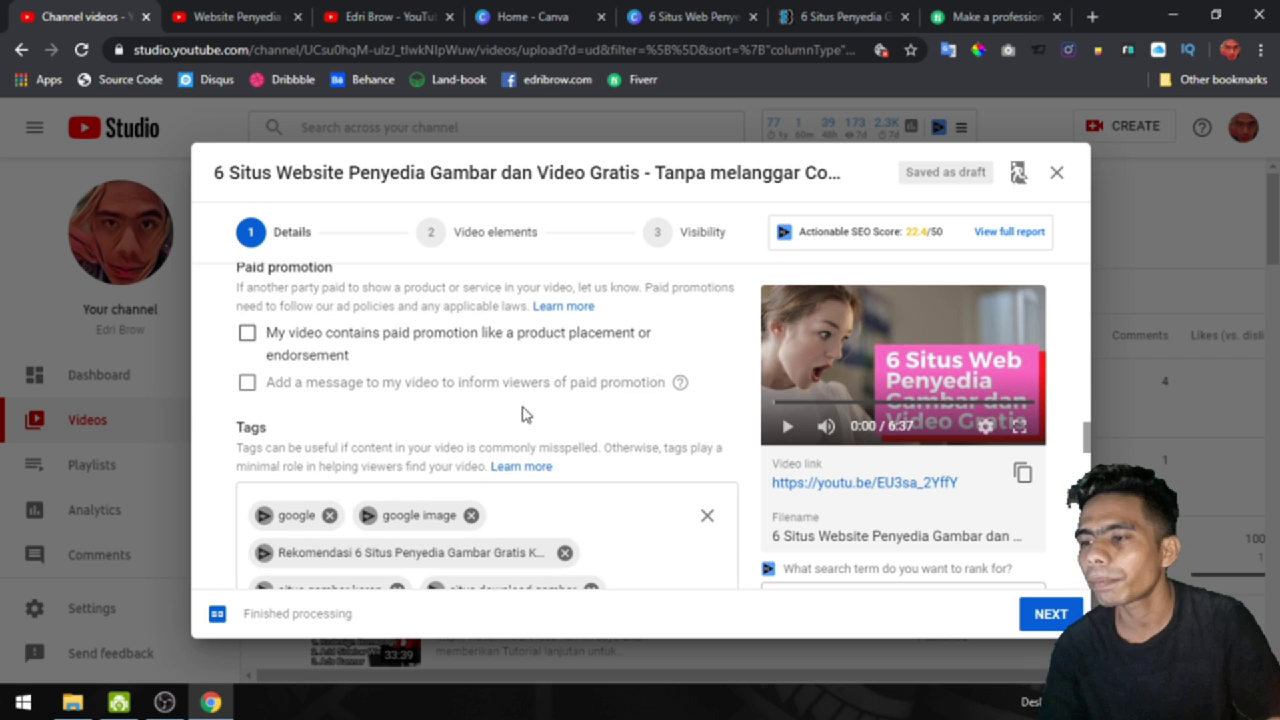
{"action": "scroll", "coordinate": [521, 413], "scroll_direction": "down", "scroll_amount": 2}
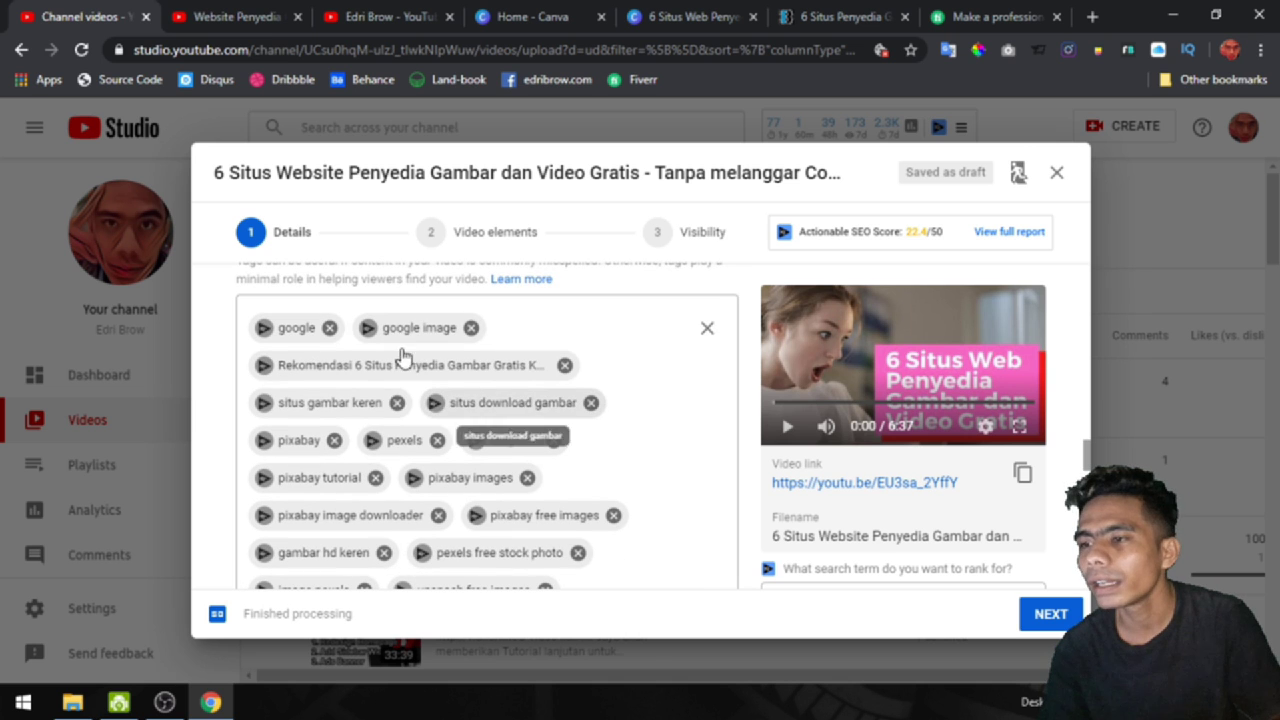
{"action": "scroll", "coordinate": [480, 443], "scroll_direction": "up", "scroll_amount": 2}
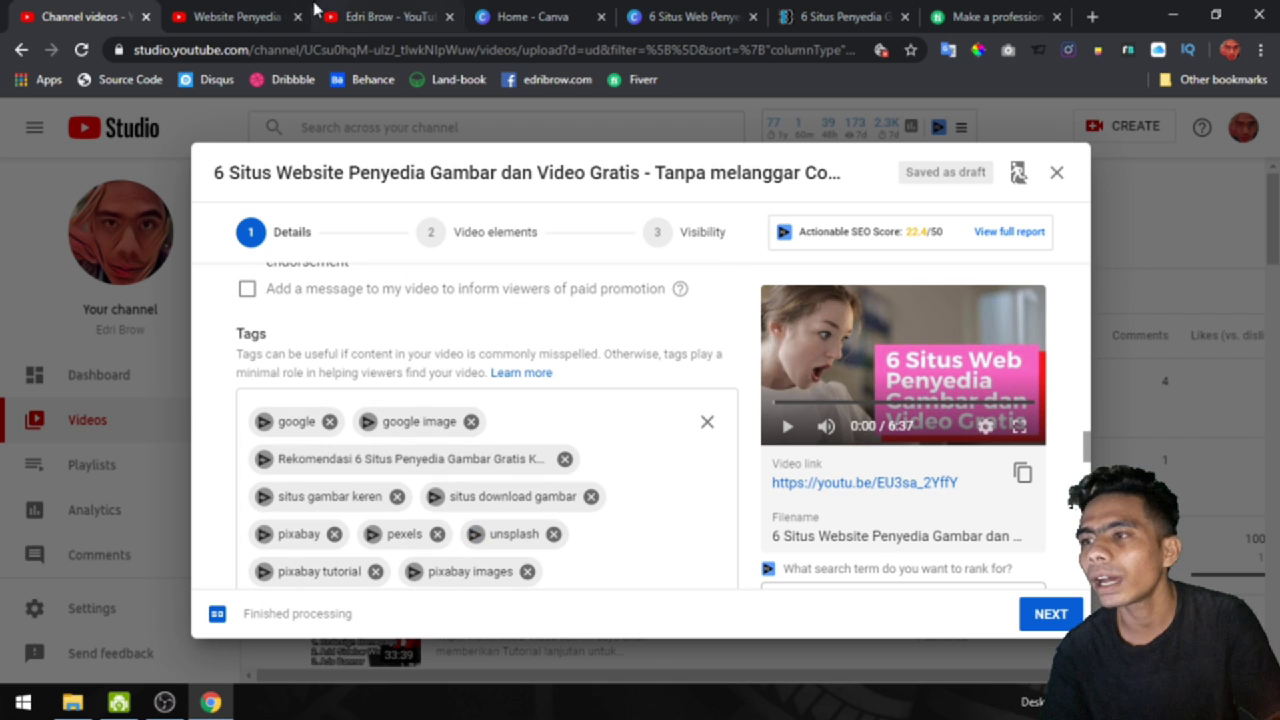
{"action": "left_click", "coordinate": [395, 16]}
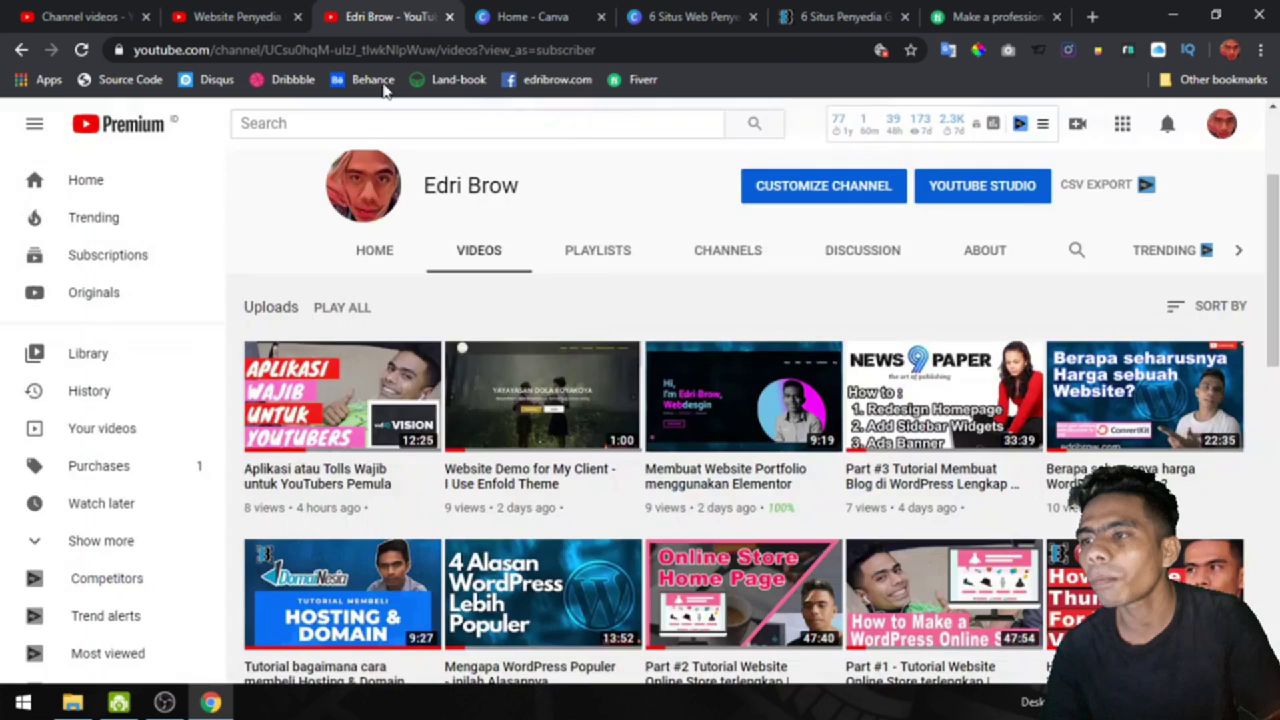
{"action": "left_click", "coordinate": [228, 16]}
{"action": "scroll", "coordinate": [605, 515], "scroll_direction": "up", "scroll_amount": 2}
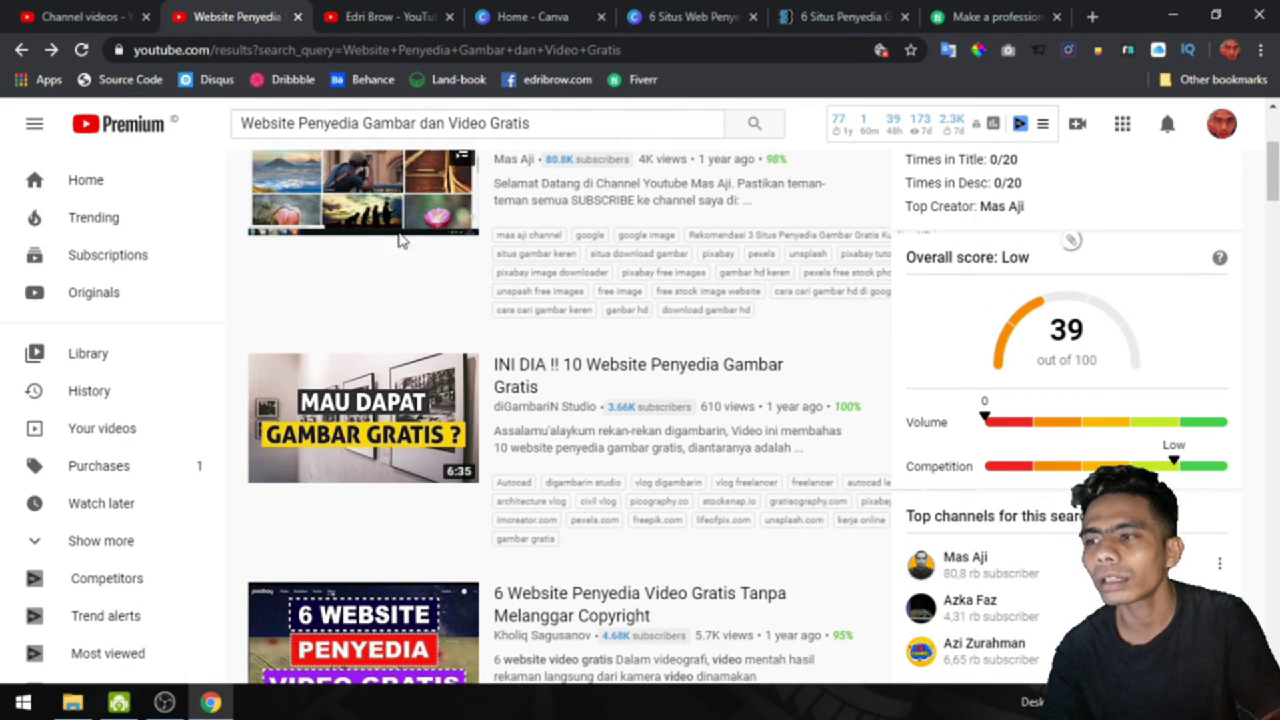
{"action": "left_click", "coordinate": [77, 16]}
{"action": "scroll", "coordinate": [590, 543], "scroll_direction": "down", "scroll_amount": 8}
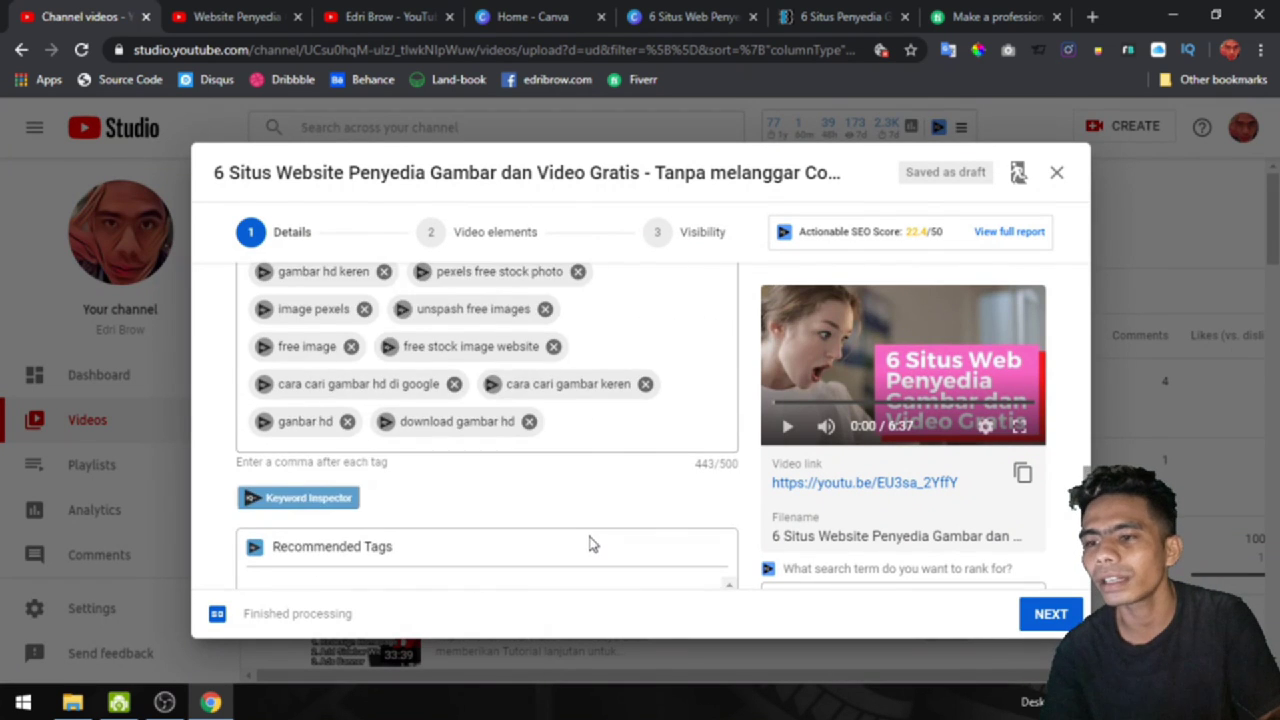
{"action": "scroll", "coordinate": [590, 543], "scroll_direction": "up", "scroll_amount": 1}
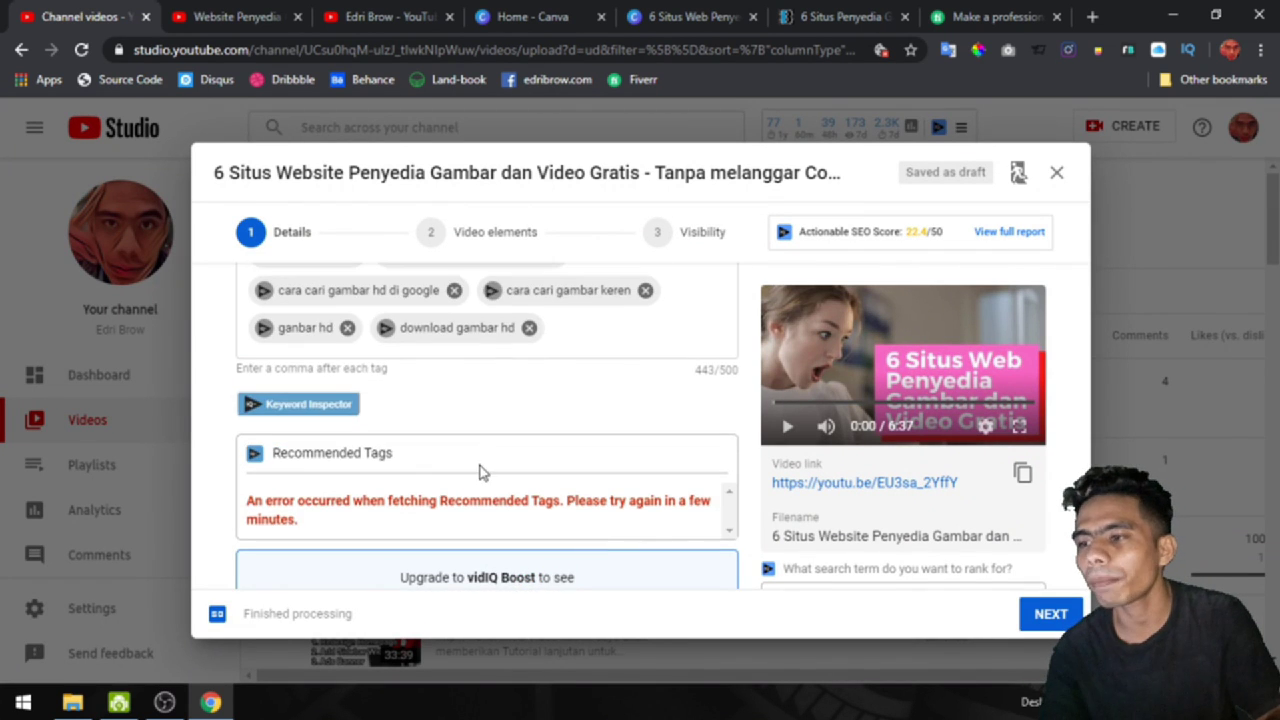
Step: Review the language, subtitles and closed captions settings, including the caption certification options, without changing the certification
{"action": "scroll", "coordinate": [480, 470], "scroll_direction": "down", "scroll_amount": 2}
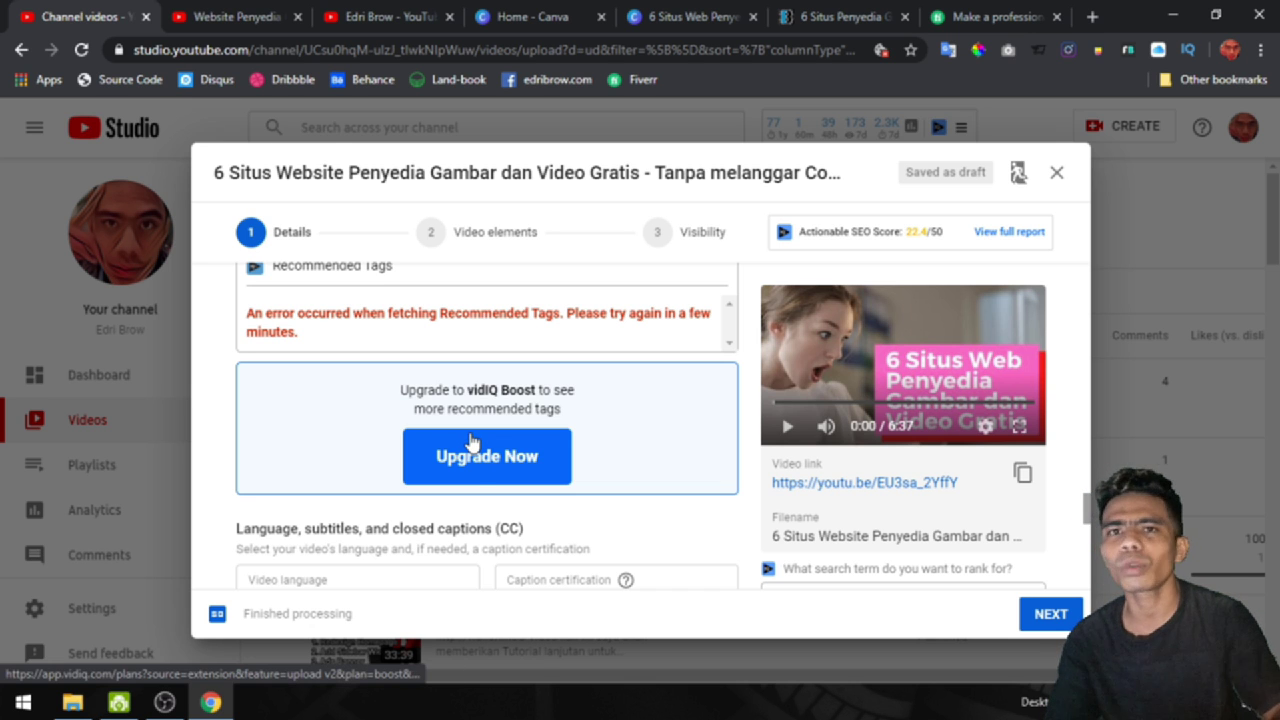
{"action": "scroll", "coordinate": [470, 442], "scroll_direction": "down", "scroll_amount": 2}
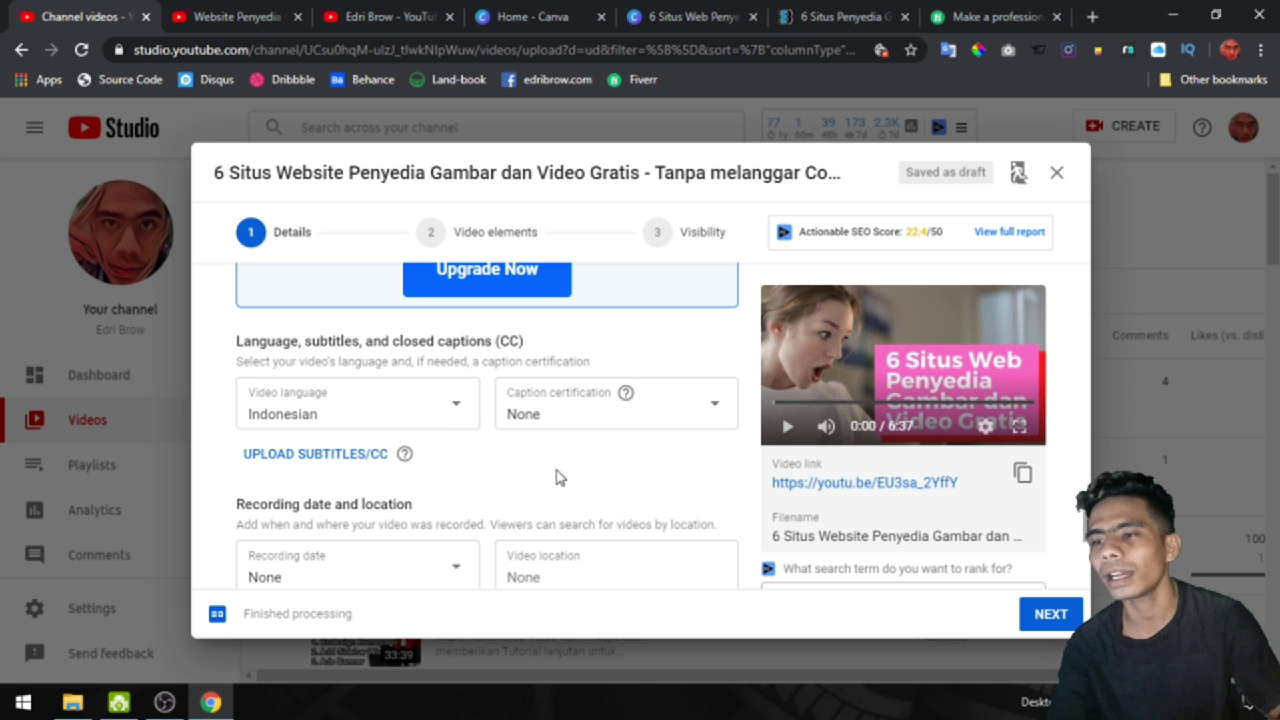
{"action": "scroll", "coordinate": [557, 477], "scroll_direction": "down", "scroll_amount": 1}
{"action": "left_click", "coordinate": [609, 315]}
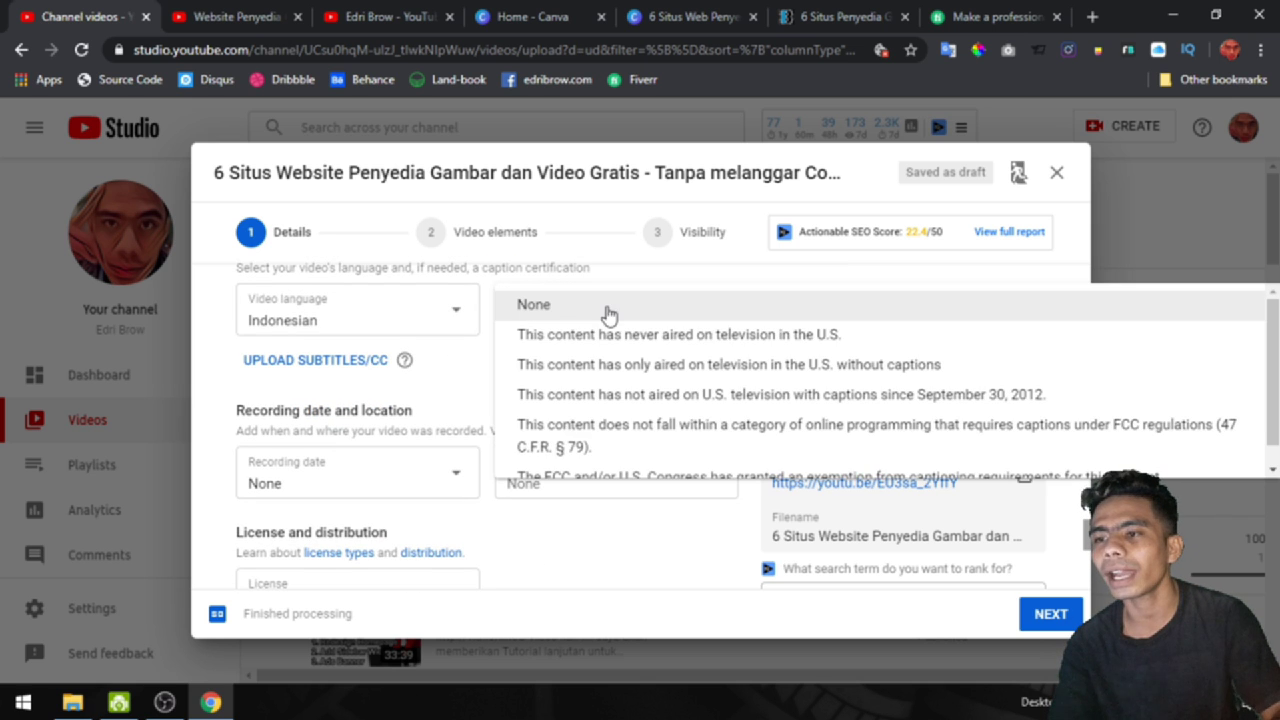
{"action": "left_click", "coordinate": [471, 360]}
Step: Set the video's recording date to May 3, 2020
{"action": "scroll", "coordinate": [463, 362], "scroll_direction": "down", "scroll_amount": 1}
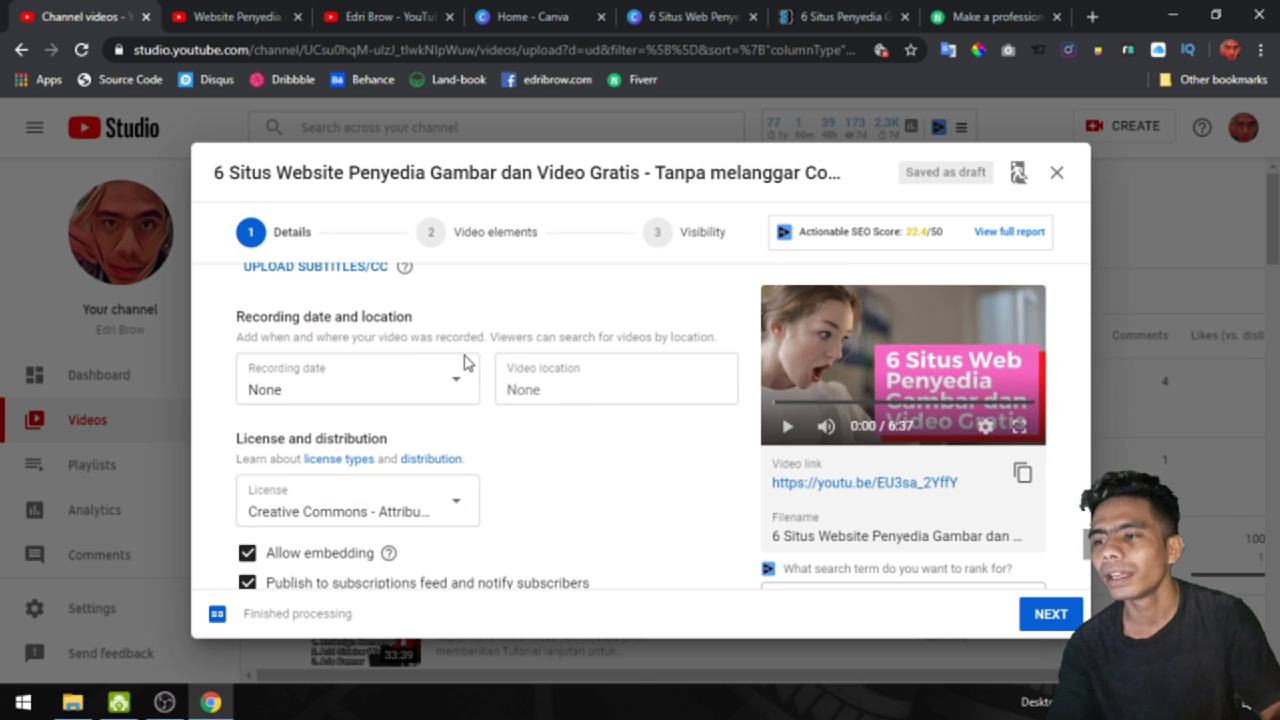
{"action": "left_click", "coordinate": [401, 385]}
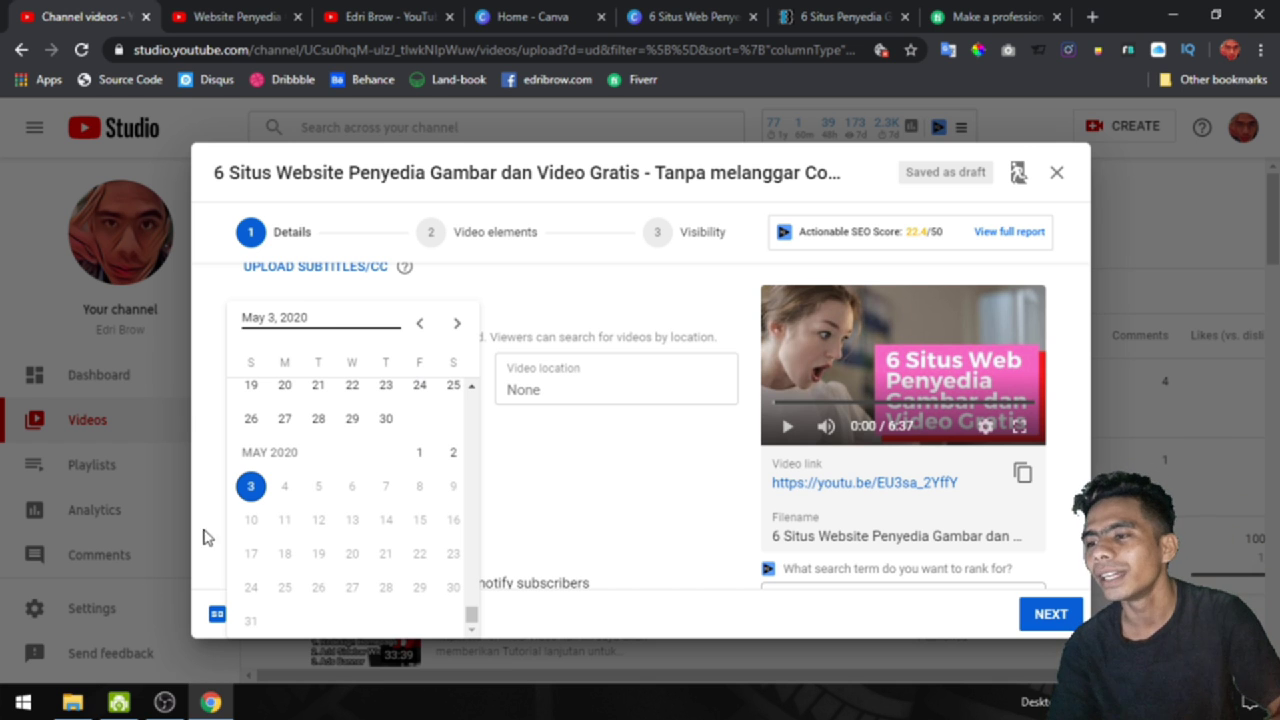
{"action": "left_click", "coordinate": [251, 488]}
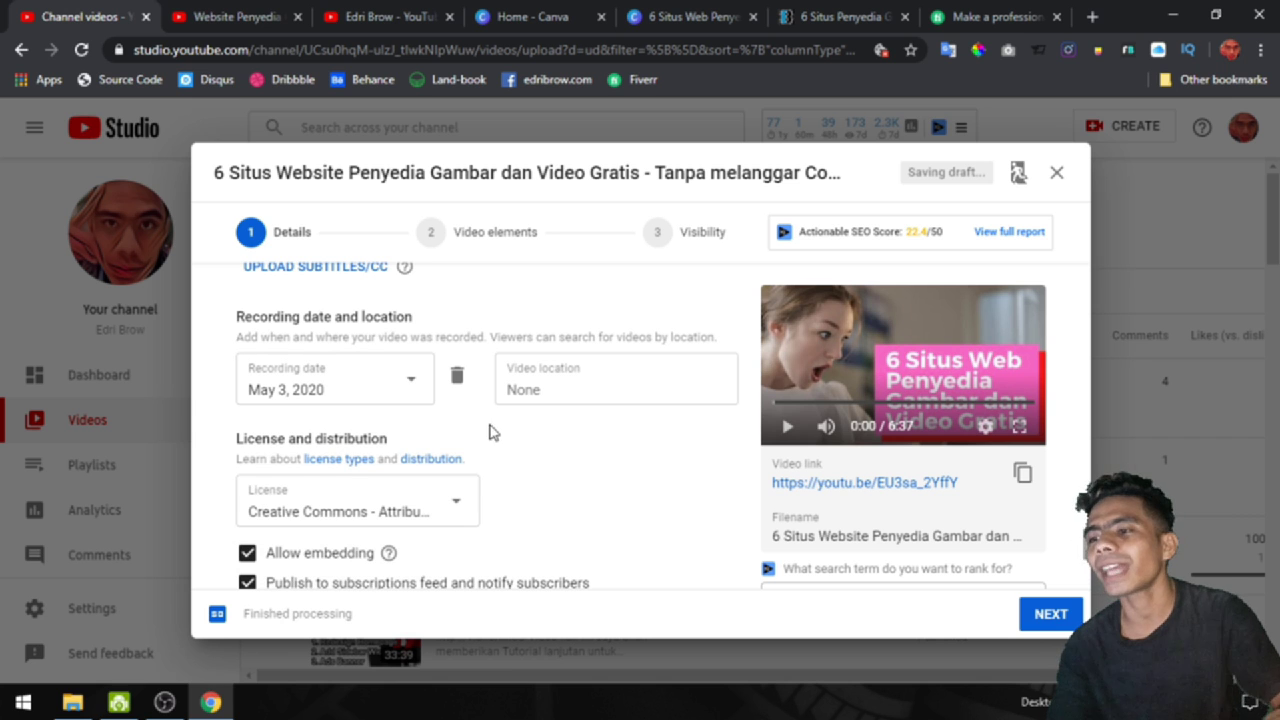
Step: Set the video location to Kota Kupang, Kupang City, East Nusa Tenggara, and continue to the video elements
{"action": "left_click", "coordinate": [641, 398]}
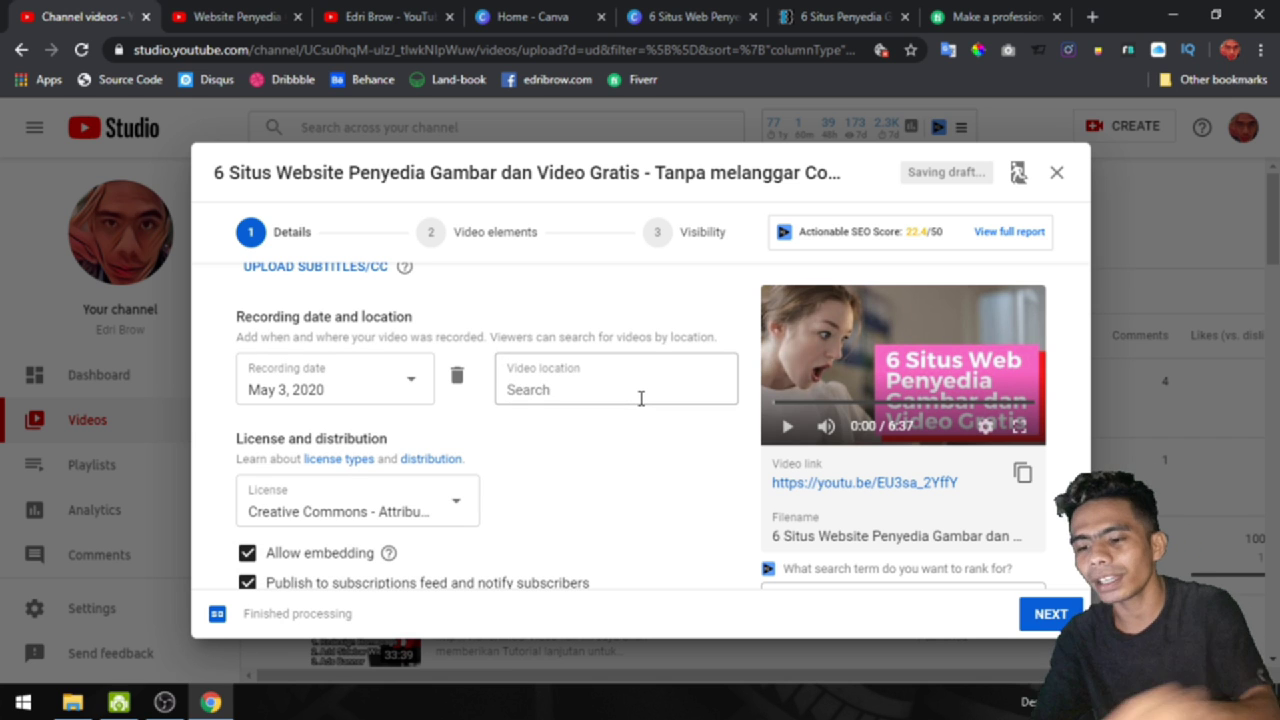
{"action": "type", "text": "kota kupang"}
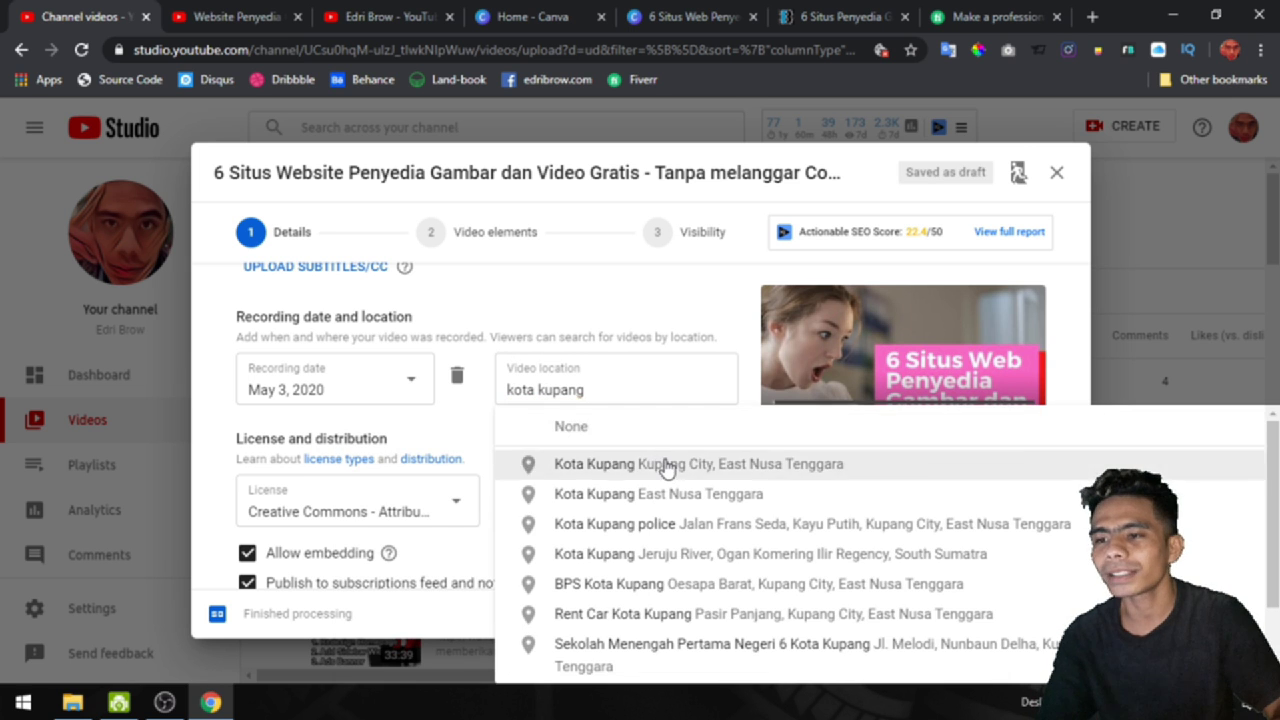
{"action": "left_click", "coordinate": [666, 465]}
{"action": "scroll", "coordinate": [590, 480], "scroll_direction": "down", "scroll_amount": 3}
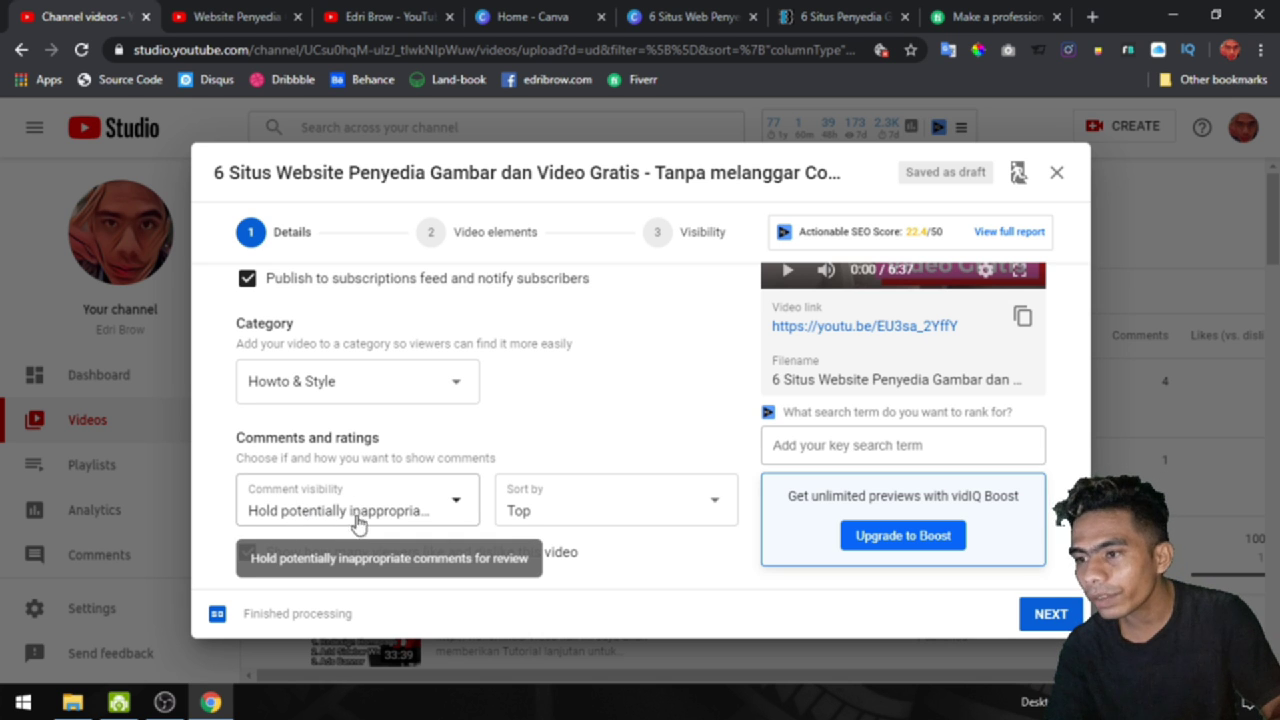
{"action": "left_click", "coordinate": [1045, 614]}
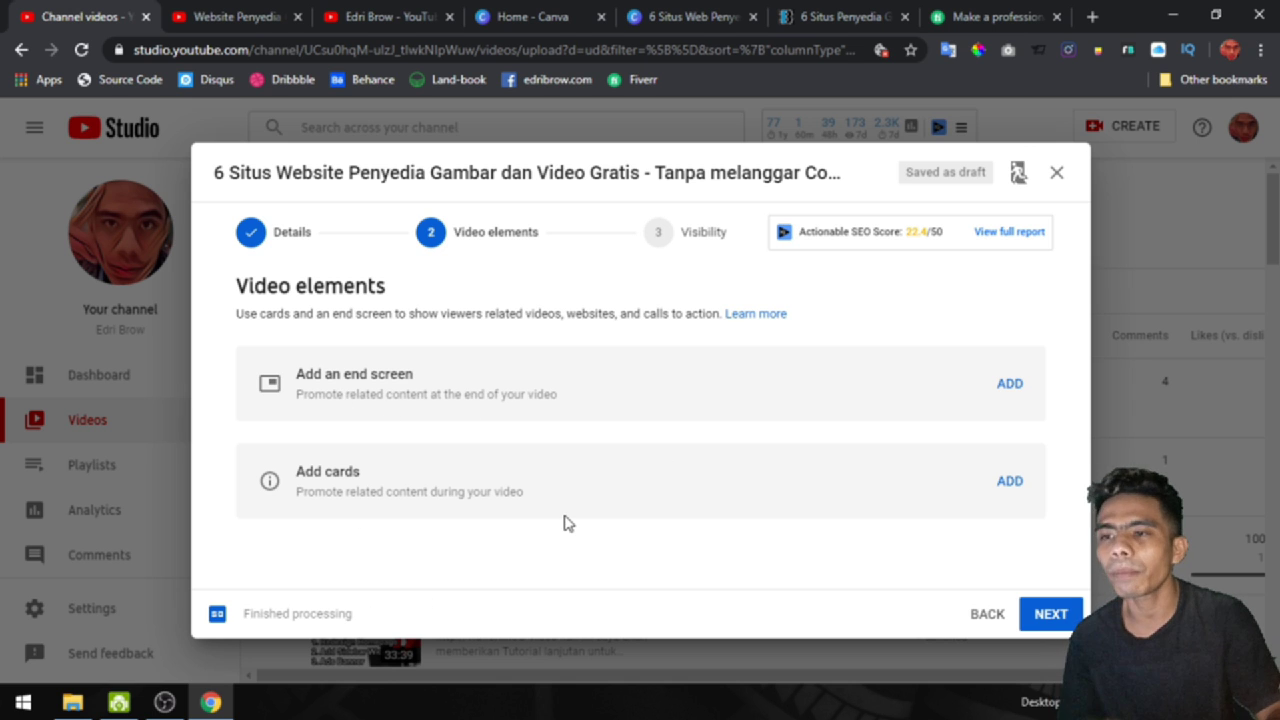
Step: Look at the channel's uploaded videos and the end screen editor, and leave the editor without adding anything
{"action": "left_click", "coordinate": [238, 14]}
{"action": "left_click", "coordinate": [423, 14]}
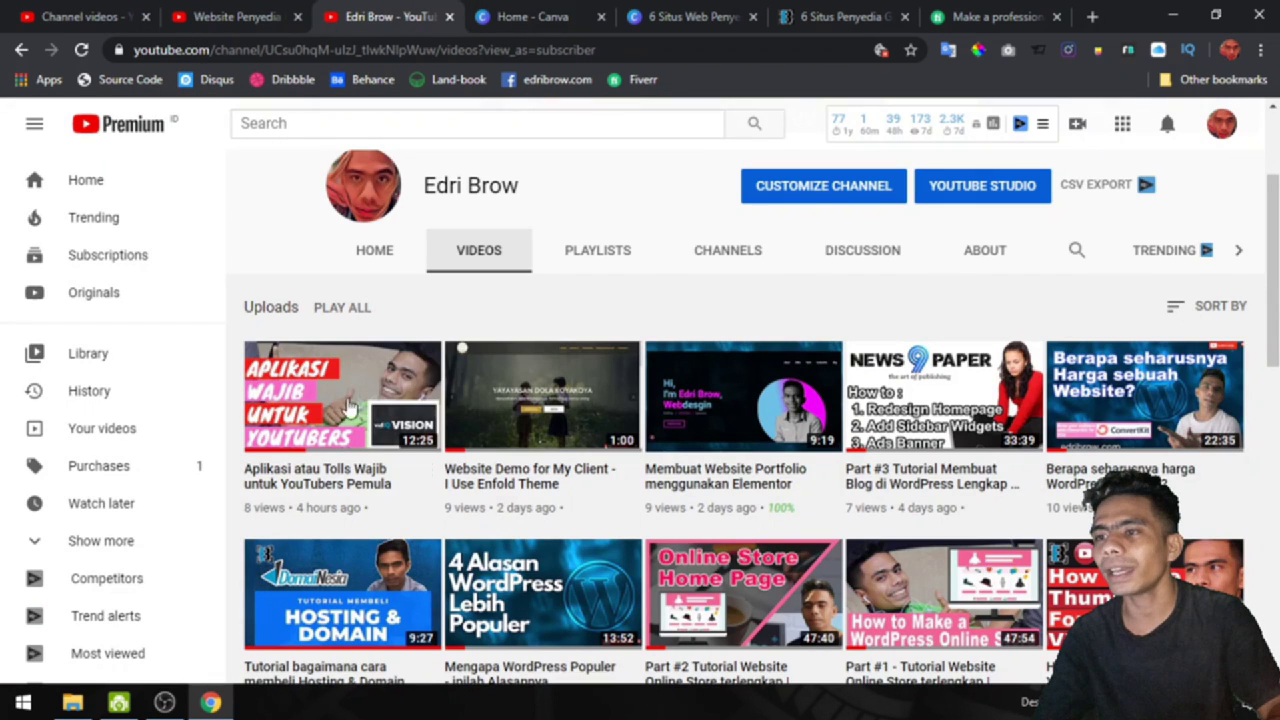
{"action": "left_click", "coordinate": [92, 14]}
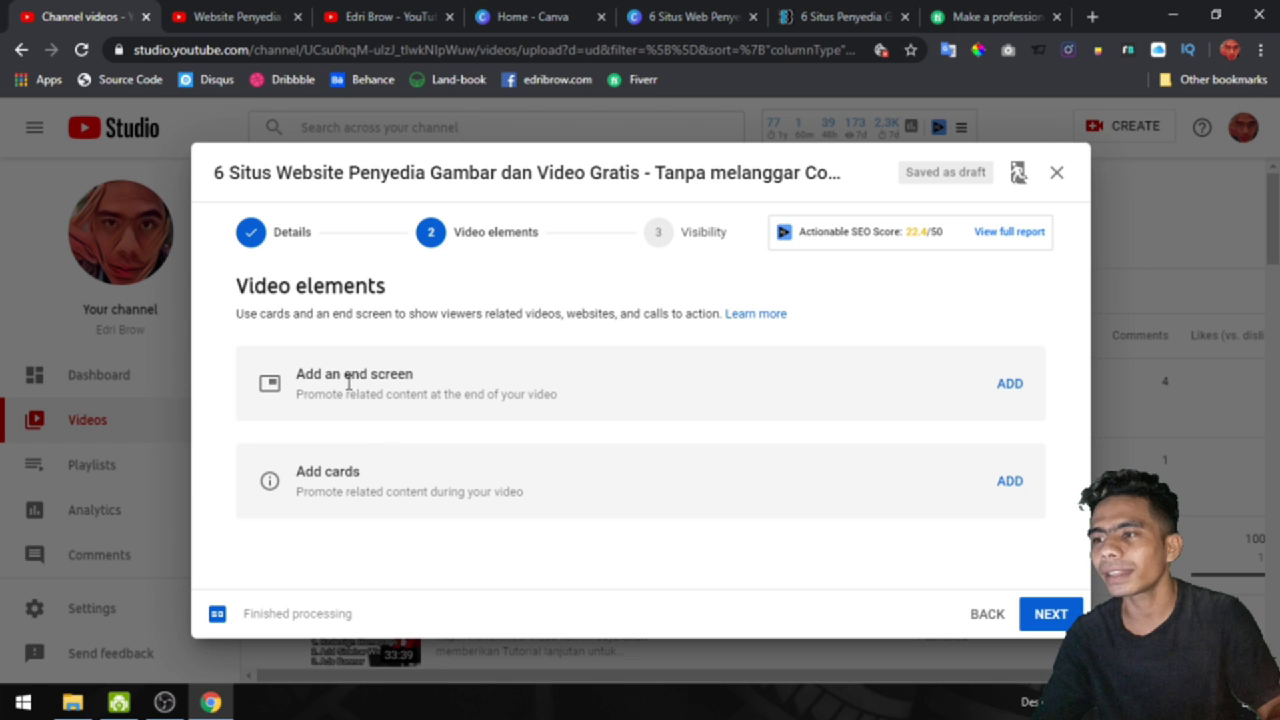
{"action": "left_click", "coordinate": [1009, 389]}
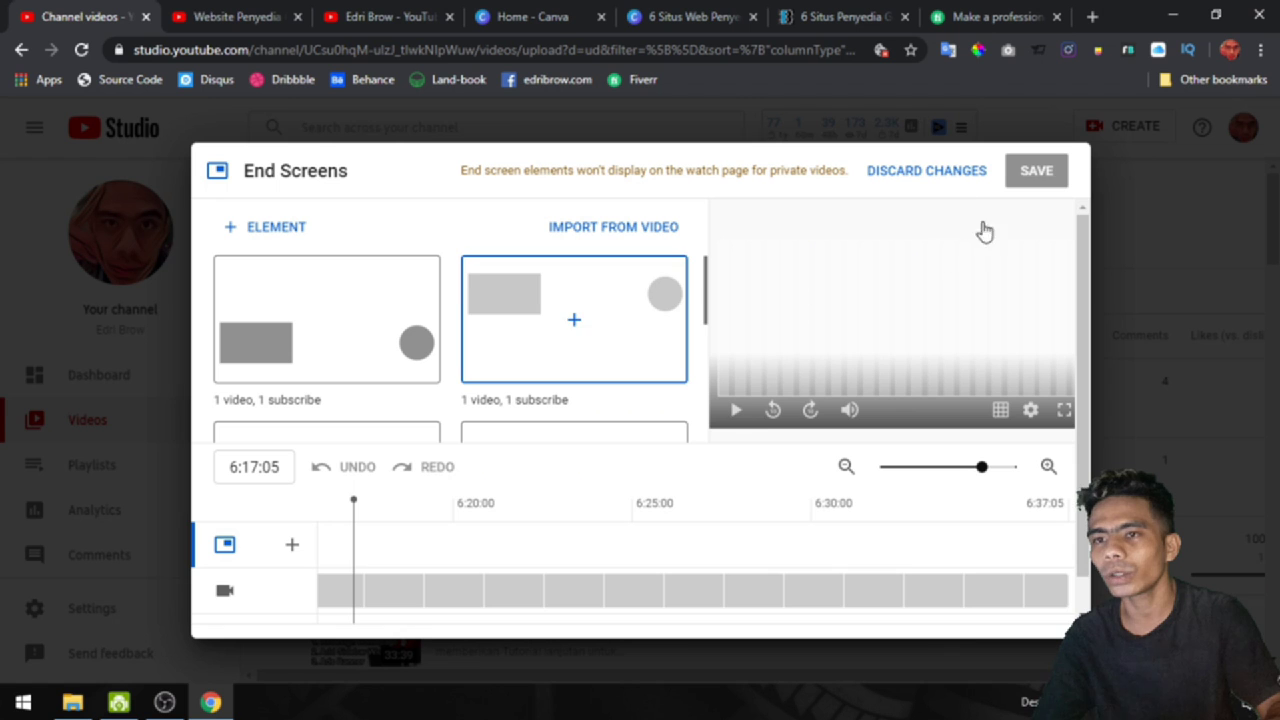
{"action": "left_click", "coordinate": [953, 172]}
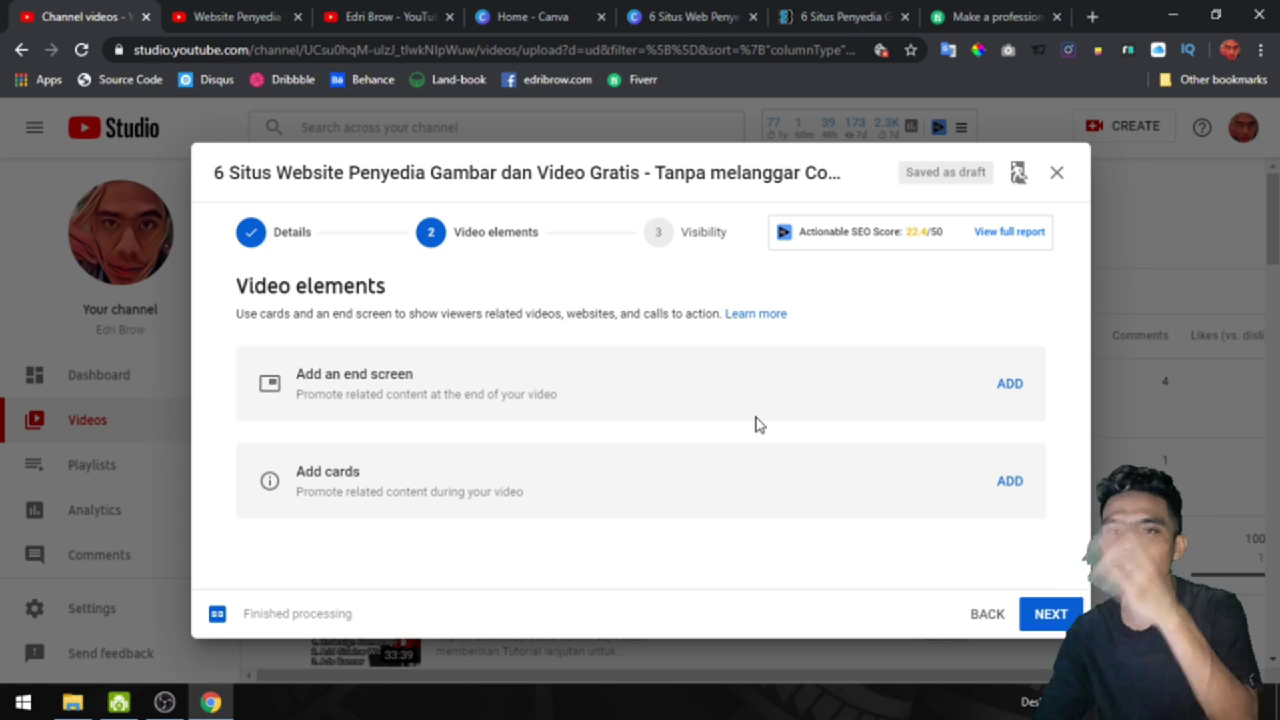
Step: Compare the end screen templates and apply the one with a video at the lower left and a subscribe element at the lower right
{"action": "left_click", "coordinate": [1010, 385]}
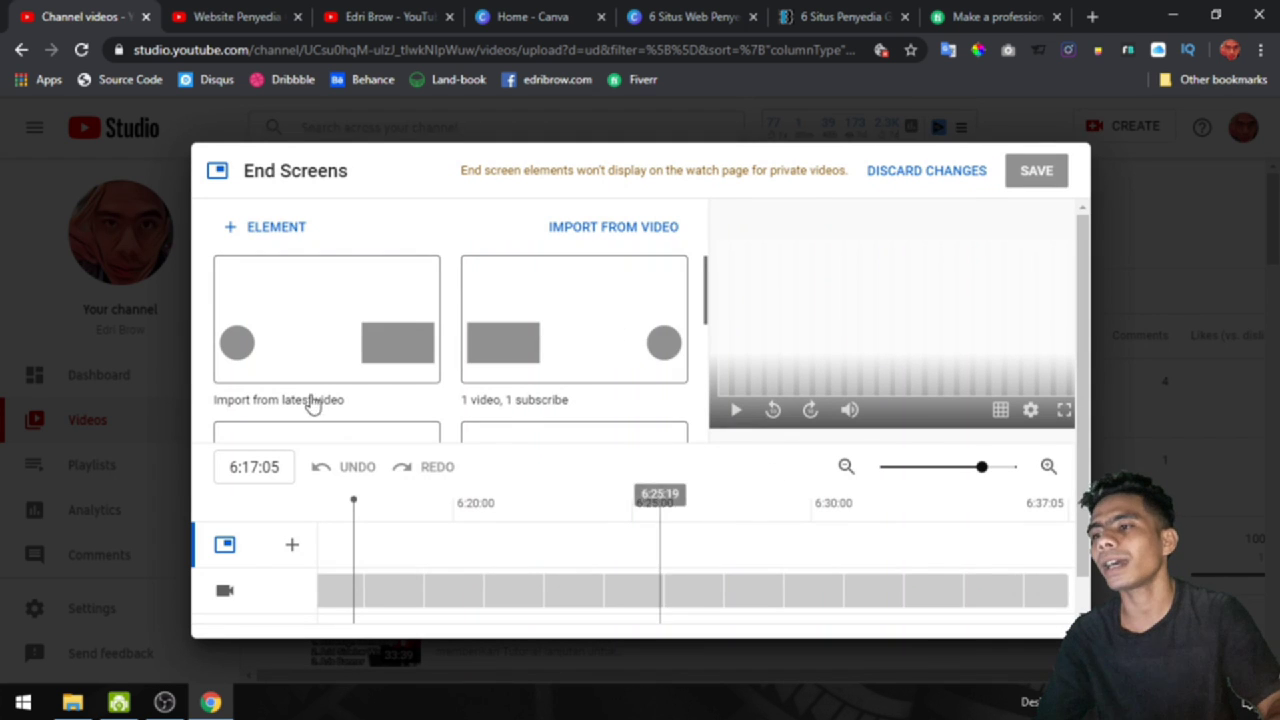
{"action": "scroll", "coordinate": [642, 383], "scroll_direction": "down", "scroll_amount": 1}
{"action": "scroll", "coordinate": [642, 383], "scroll_direction": "down", "scroll_amount": 1}
{"action": "scroll", "coordinate": [643, 380], "scroll_direction": "up", "scroll_amount": 2}
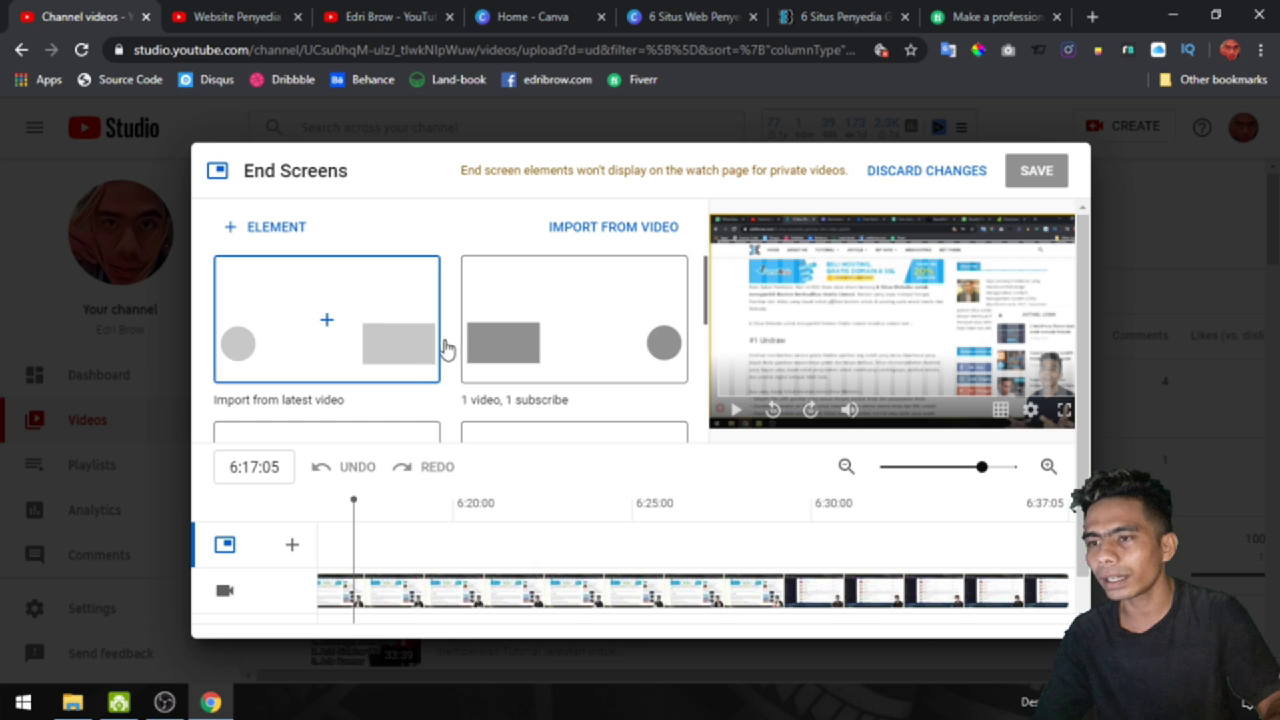
{"action": "scroll", "coordinate": [452, 342], "scroll_direction": "down", "scroll_amount": 1}
{"action": "scroll", "coordinate": [457, 340], "scroll_direction": "up", "scroll_amount": 1}
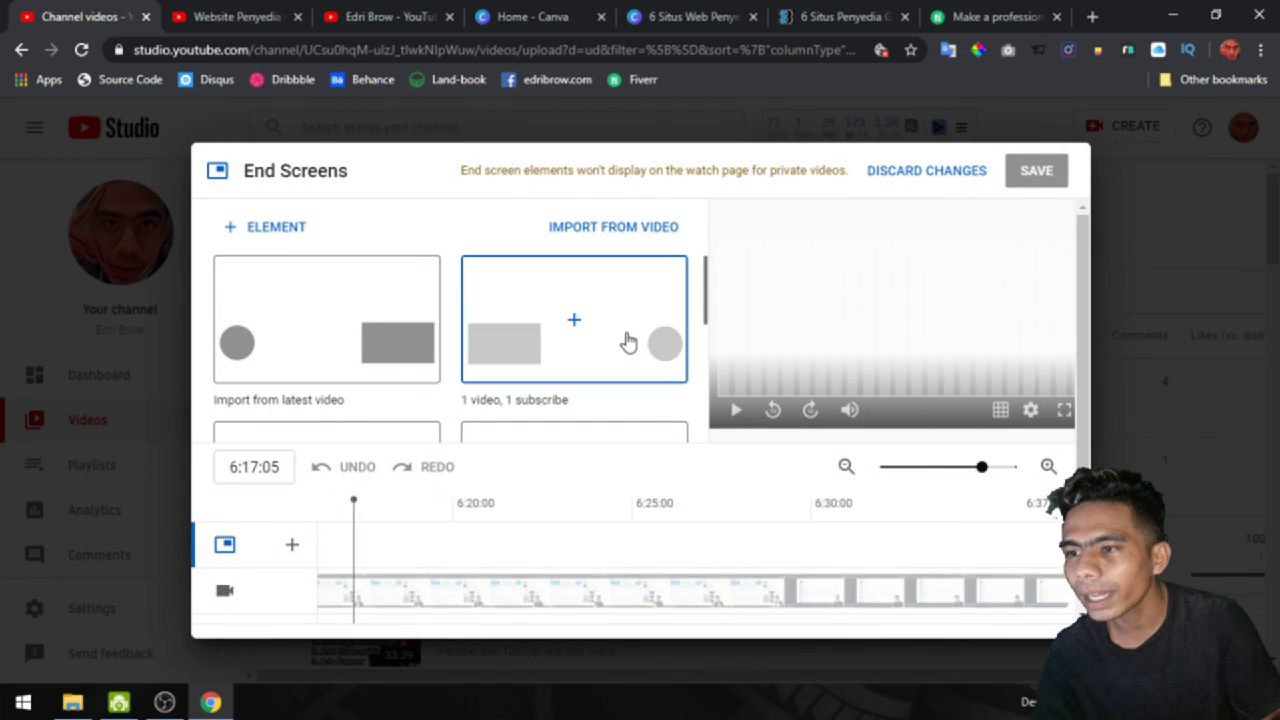
{"action": "left_click", "coordinate": [573, 322]}
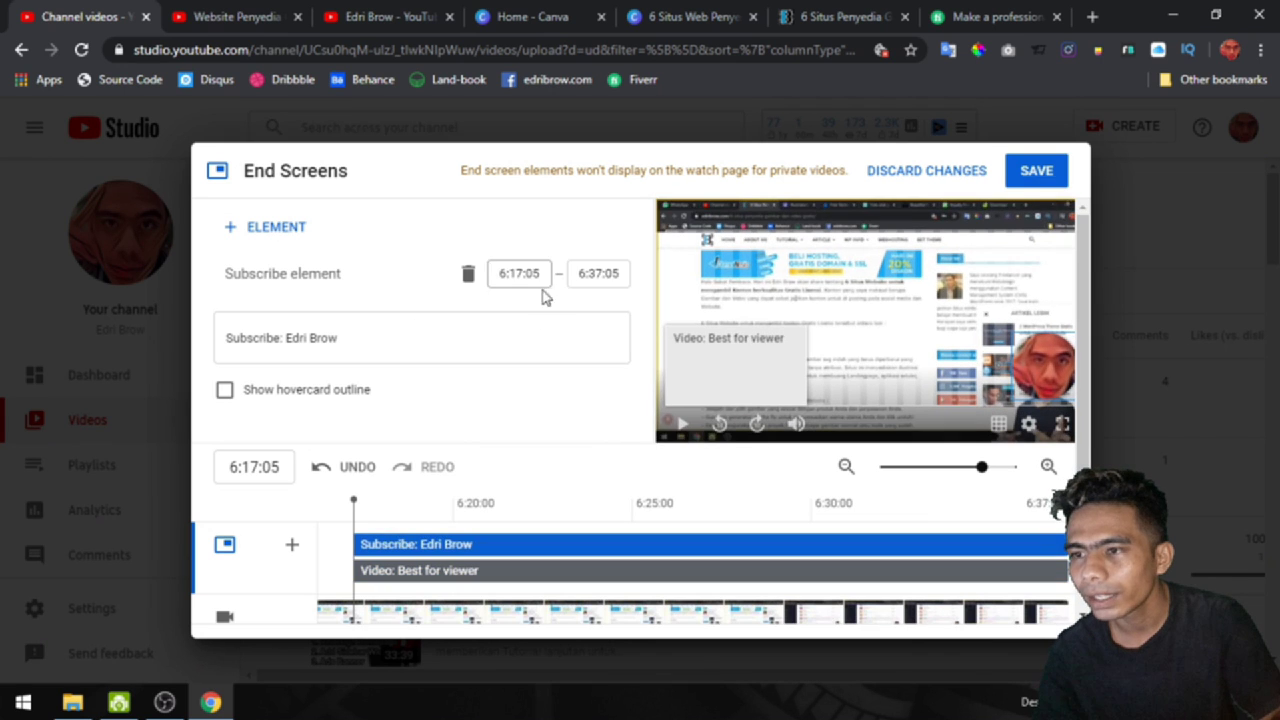
Step: Make the end screen's video element feature the specific video "Aplikasi atau Tolls Wajib untuk YouTubers Pemula", and save the end screen
{"action": "left_click", "coordinate": [691, 360]}
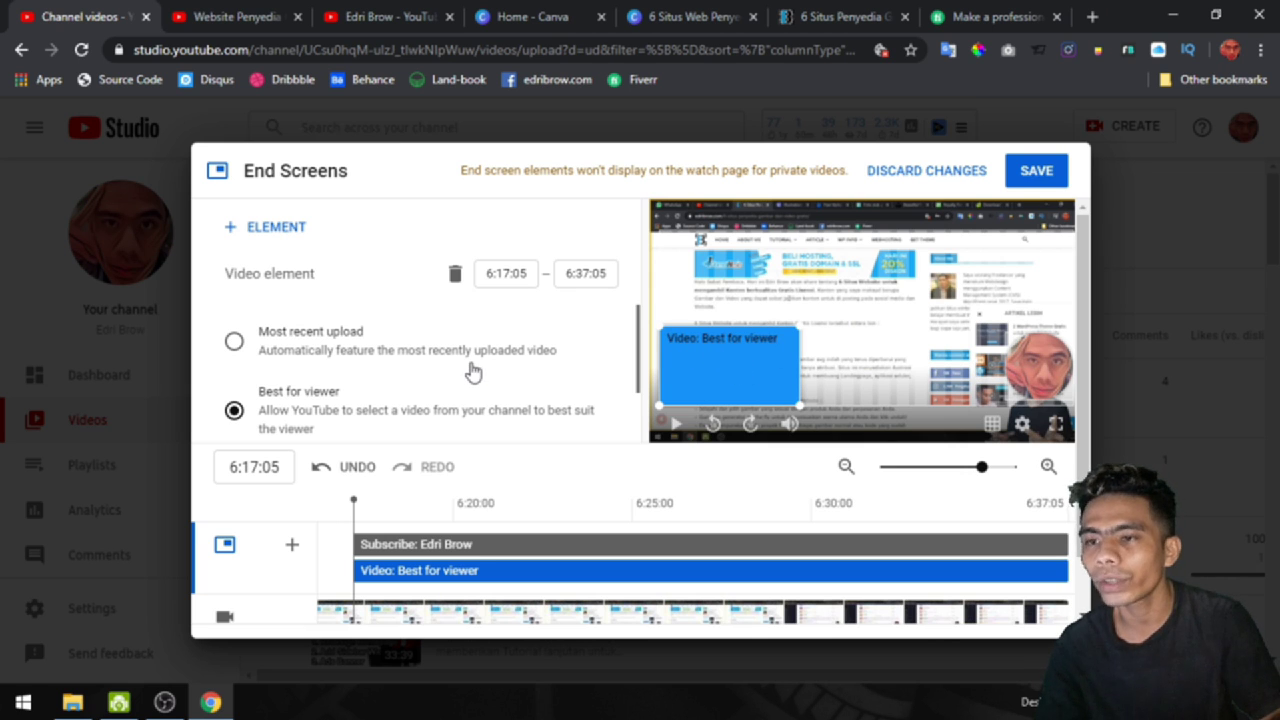
{"action": "scroll", "coordinate": [473, 371], "scroll_direction": "down", "scroll_amount": 1}
{"action": "scroll", "coordinate": [287, 360], "scroll_direction": "down", "scroll_amount": 1}
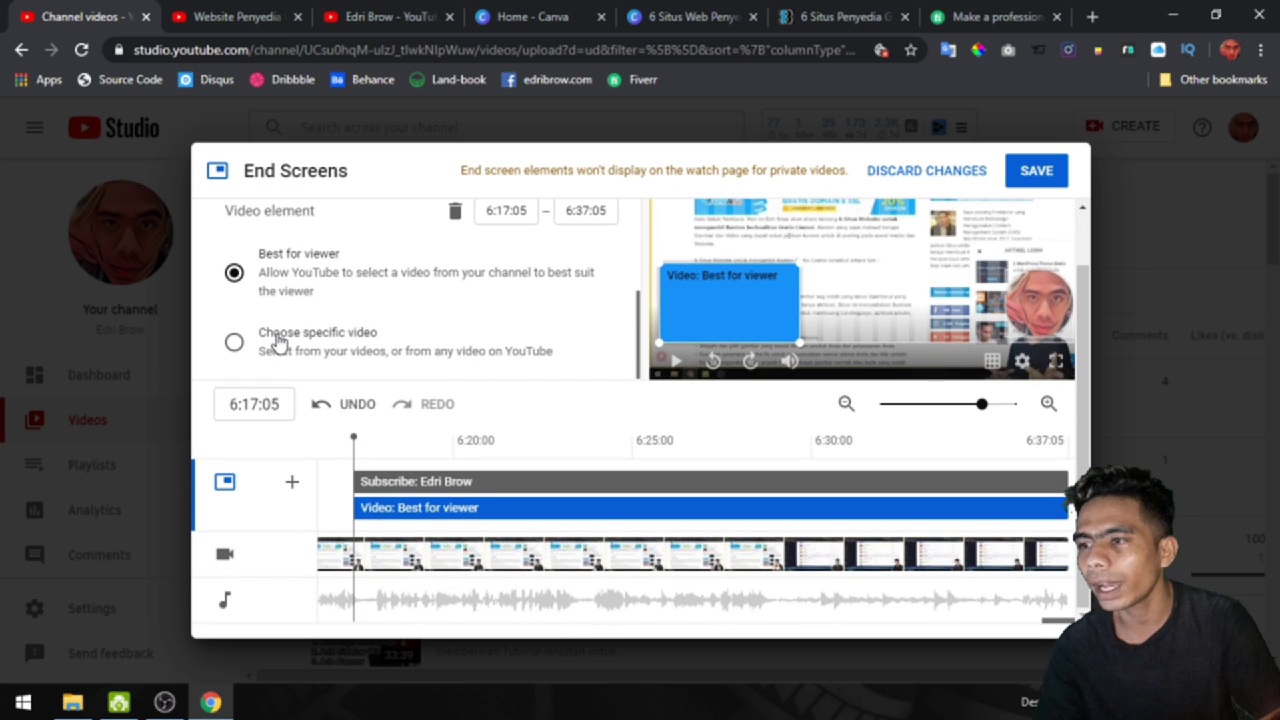
{"action": "left_click", "coordinate": [343, 344]}
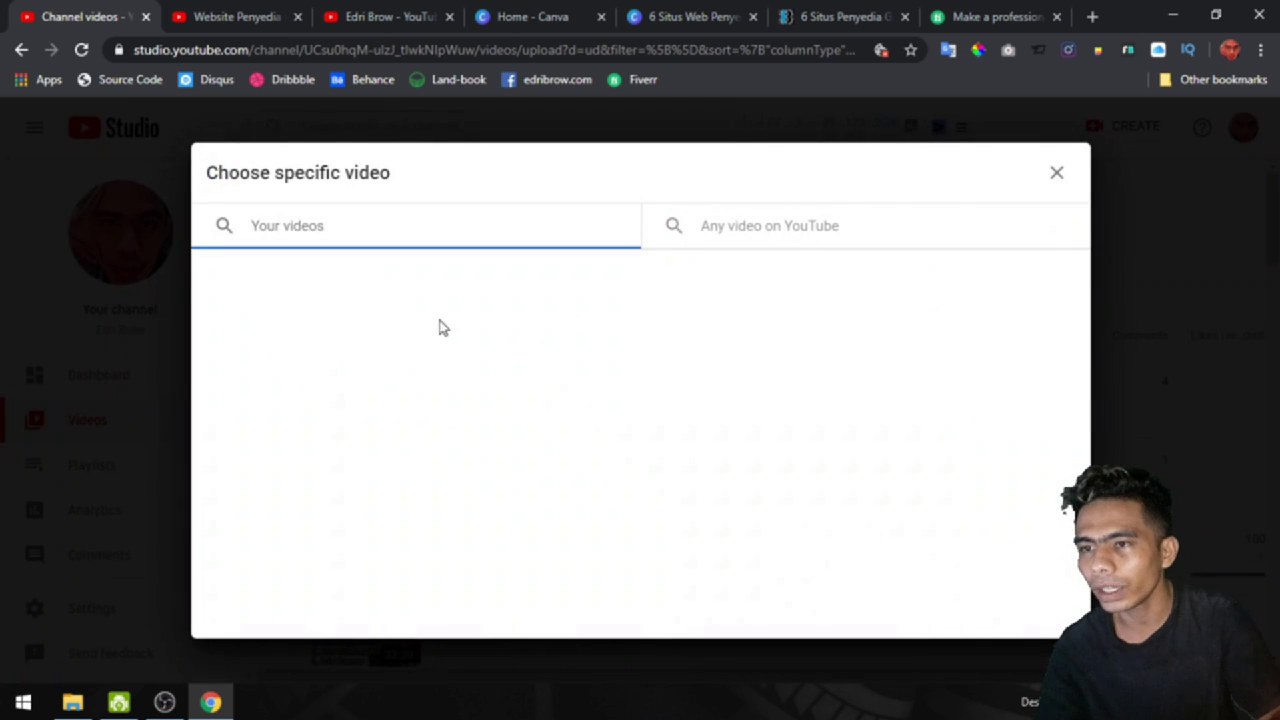
{"action": "left_click", "coordinate": [243, 15]}
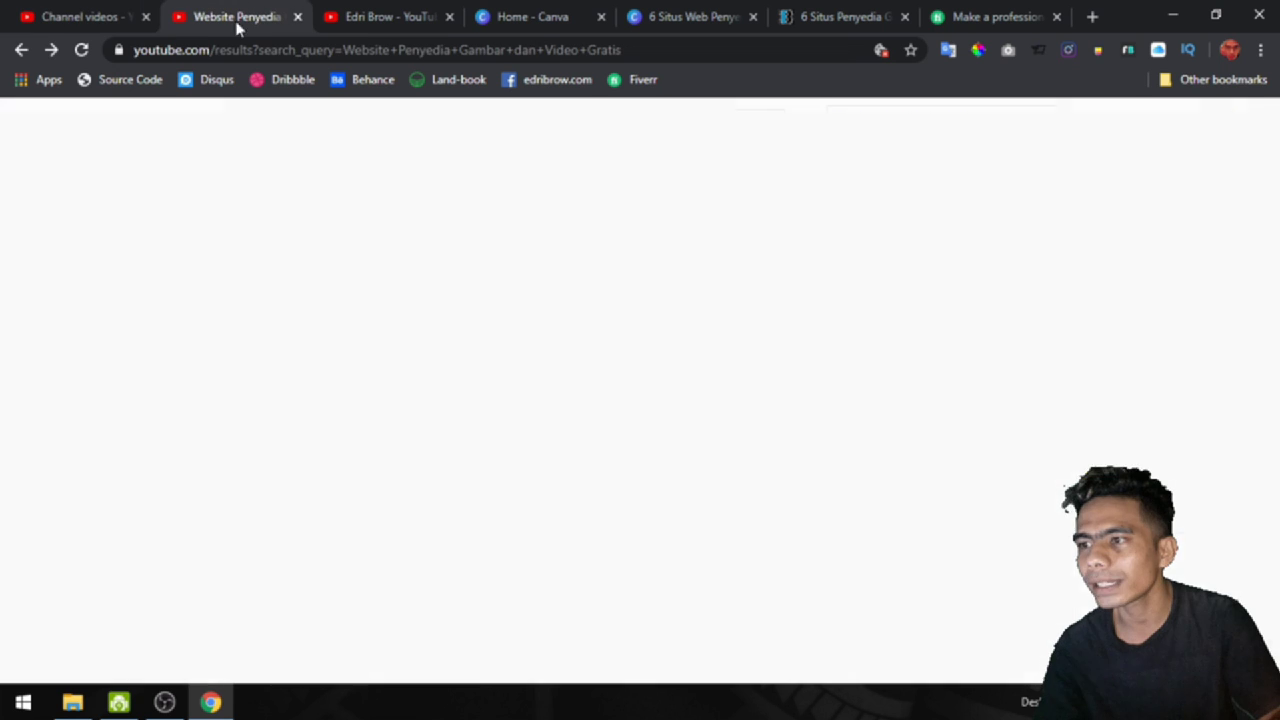
{"action": "left_click", "coordinate": [375, 12]}
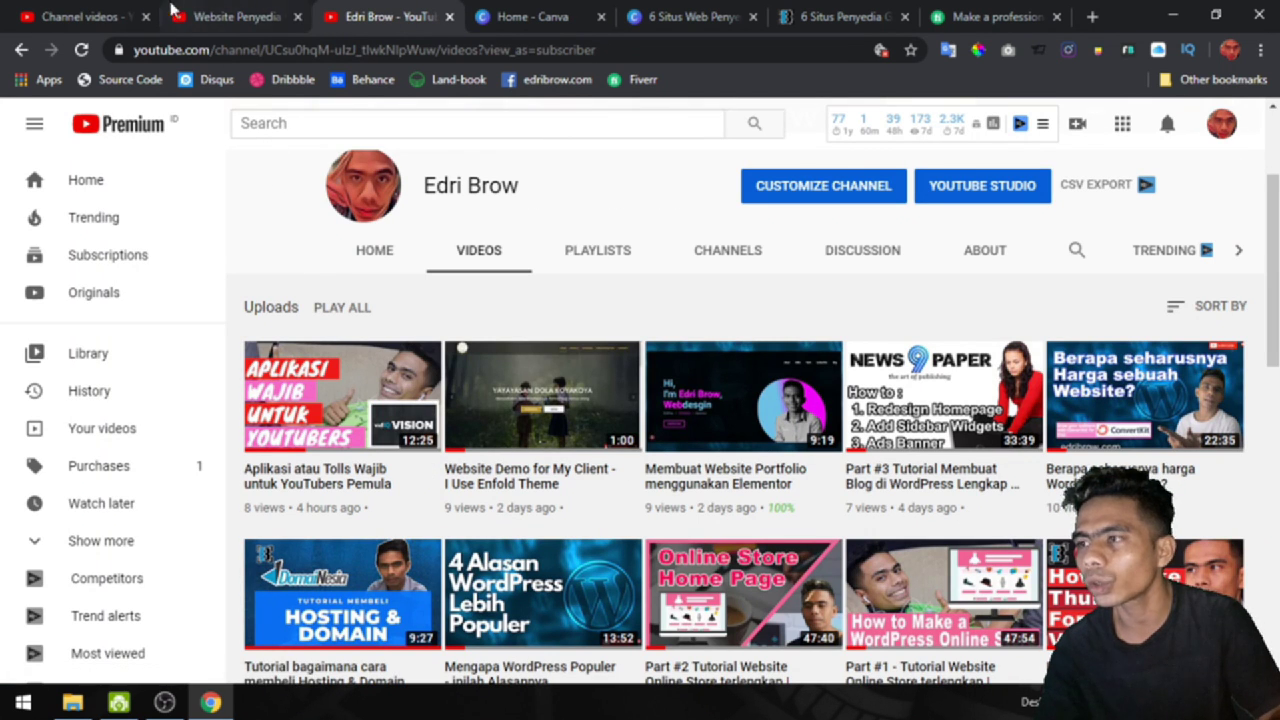
{"action": "left_click", "coordinate": [75, 16]}
{"action": "left_click", "coordinate": [280, 334]}
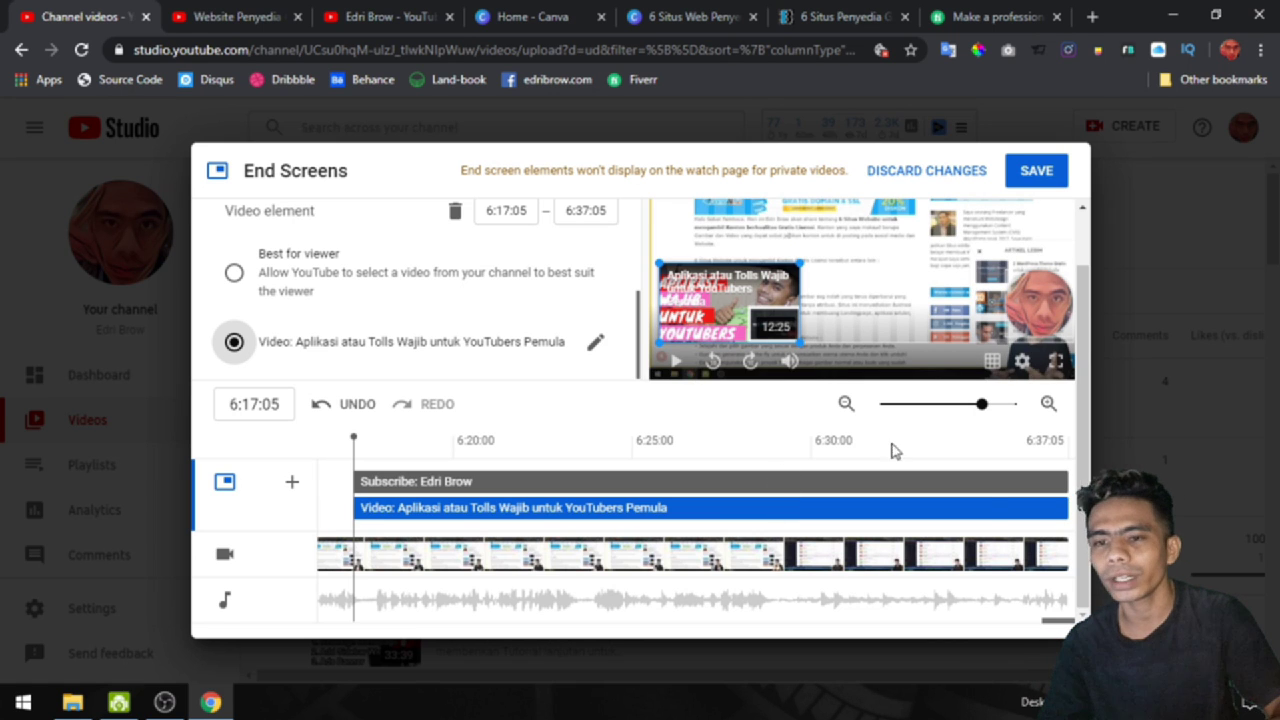
{"action": "left_click", "coordinate": [1036, 171]}
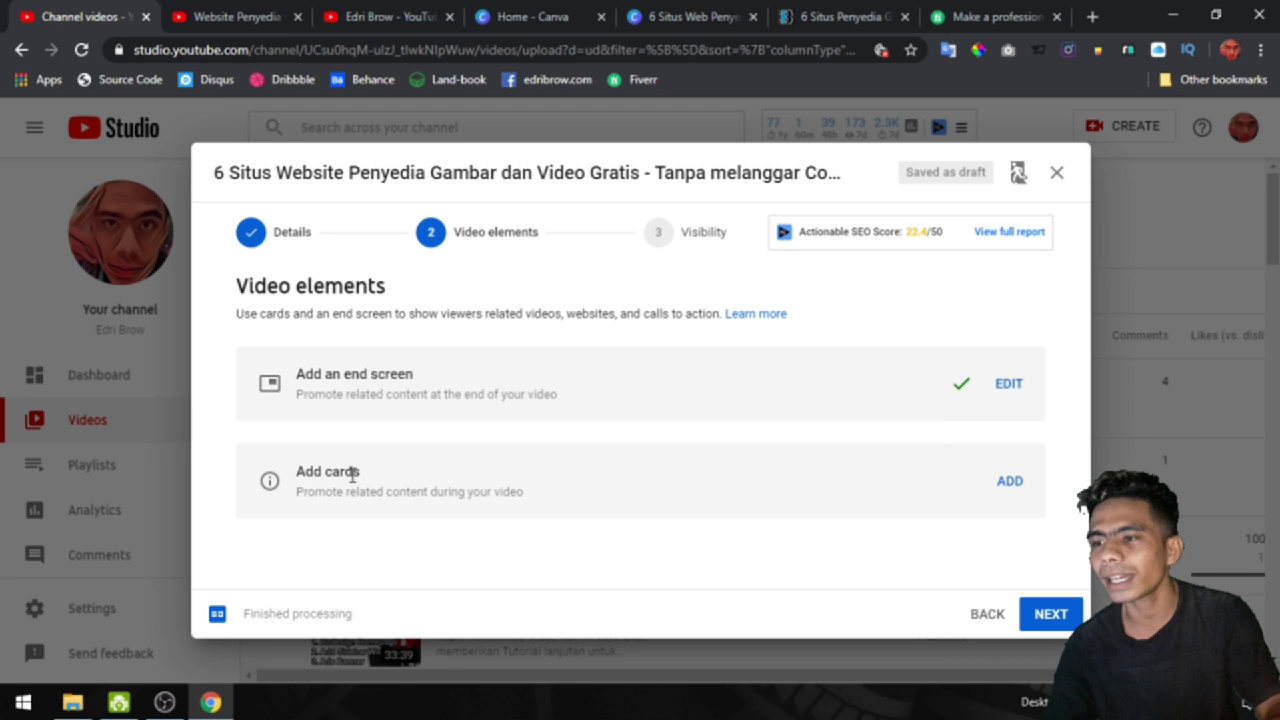
Step: Open the draft's cards editor, and look through the channel's uploaded videos for an example of a card
{"action": "left_click", "coordinate": [1012, 484]}
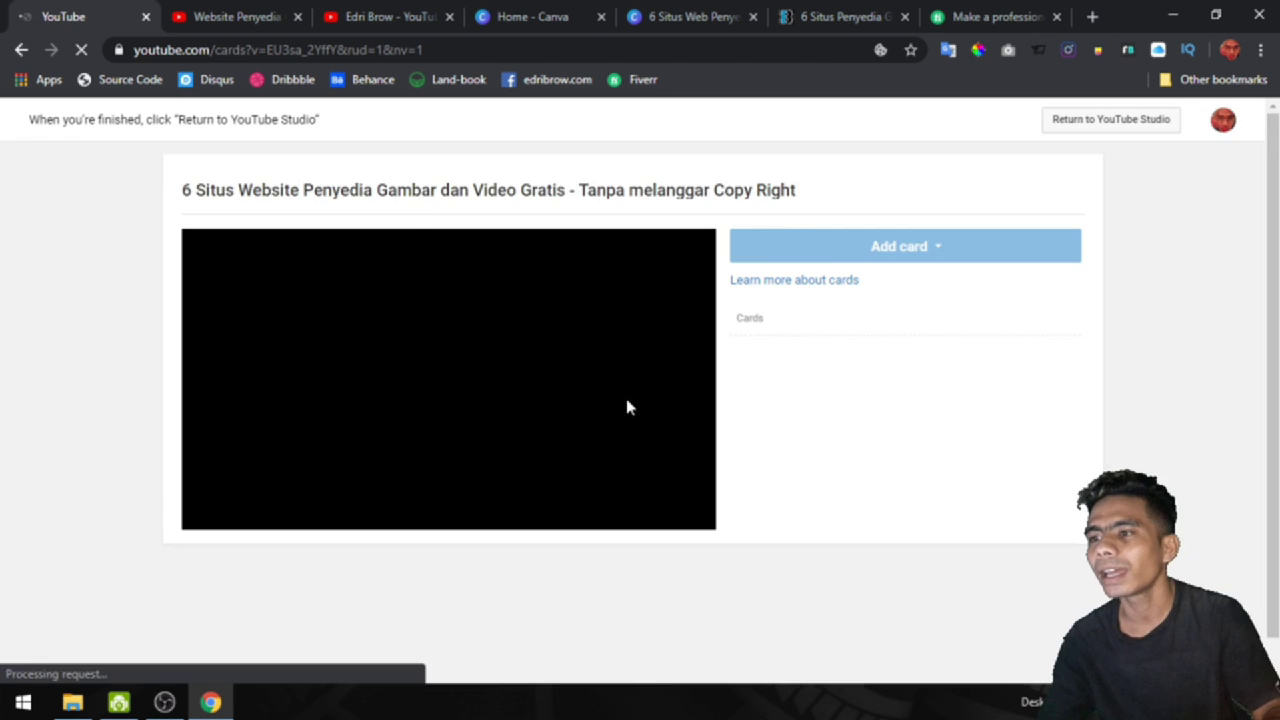
{"action": "left_click", "coordinate": [290, 12]}
{"action": "left_click", "coordinate": [418, 12]}
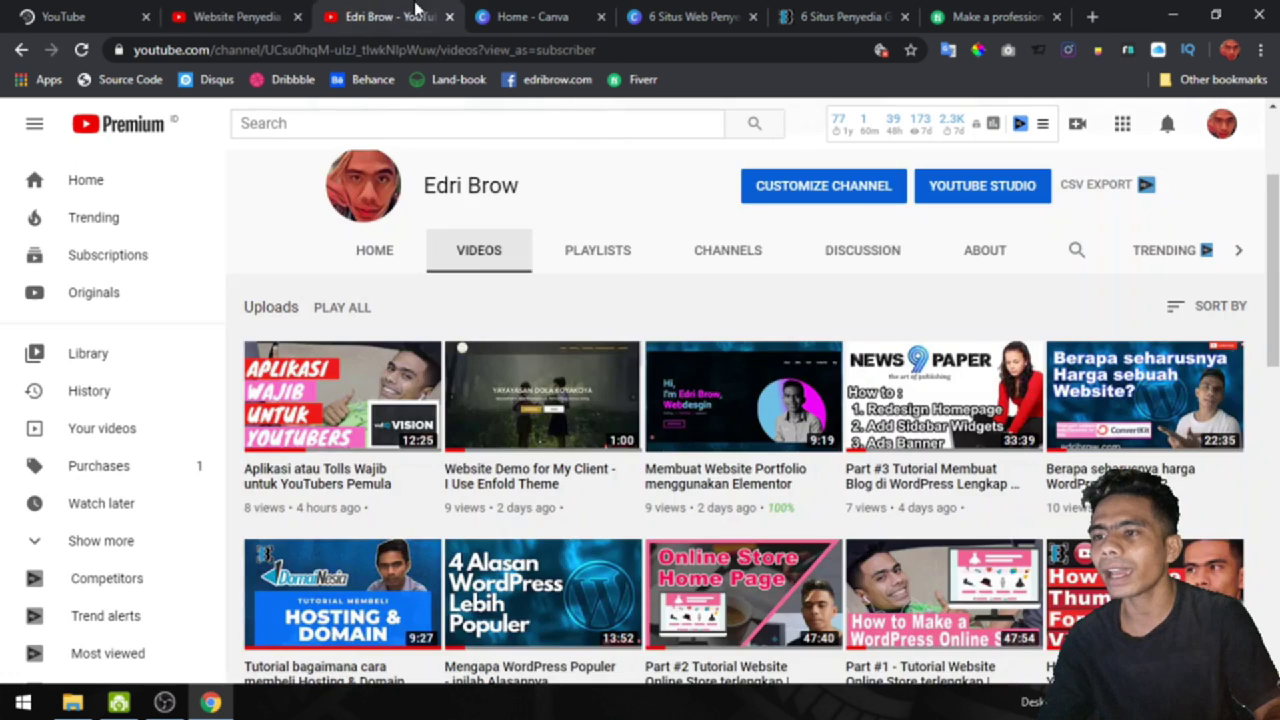
{"action": "left_click", "coordinate": [333, 328]}
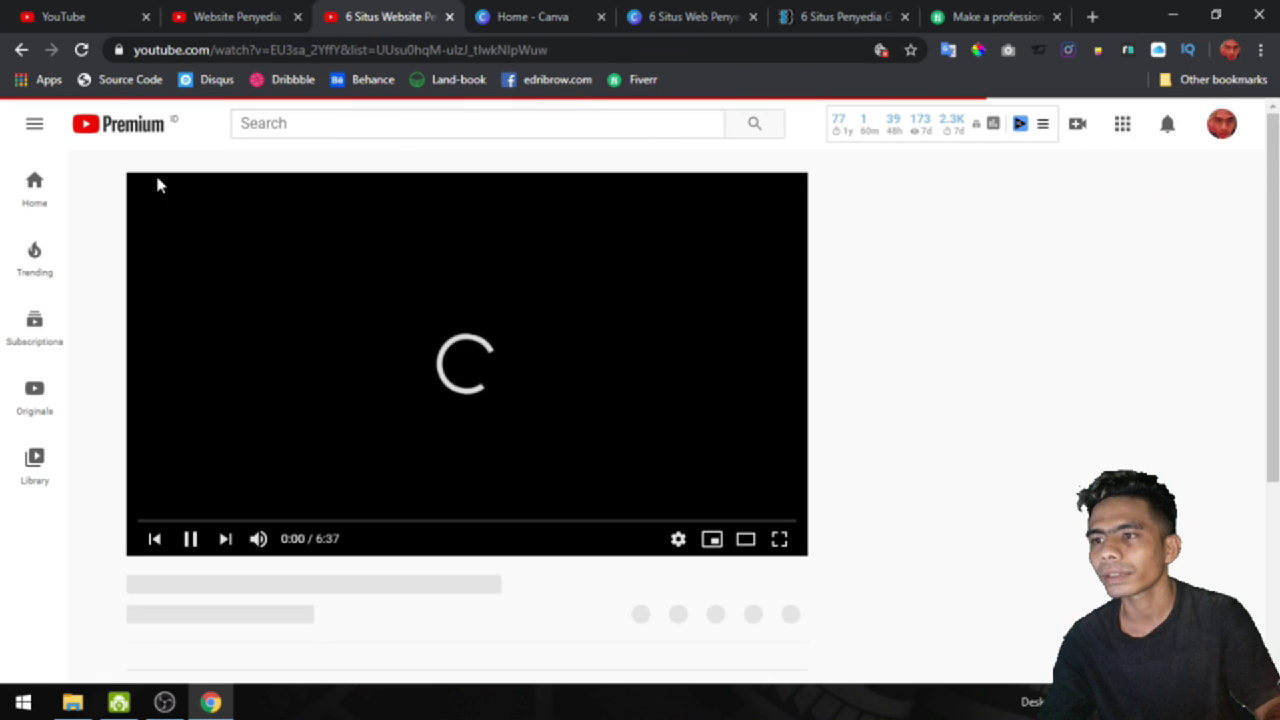
{"action": "left_click", "coordinate": [22, 50]}
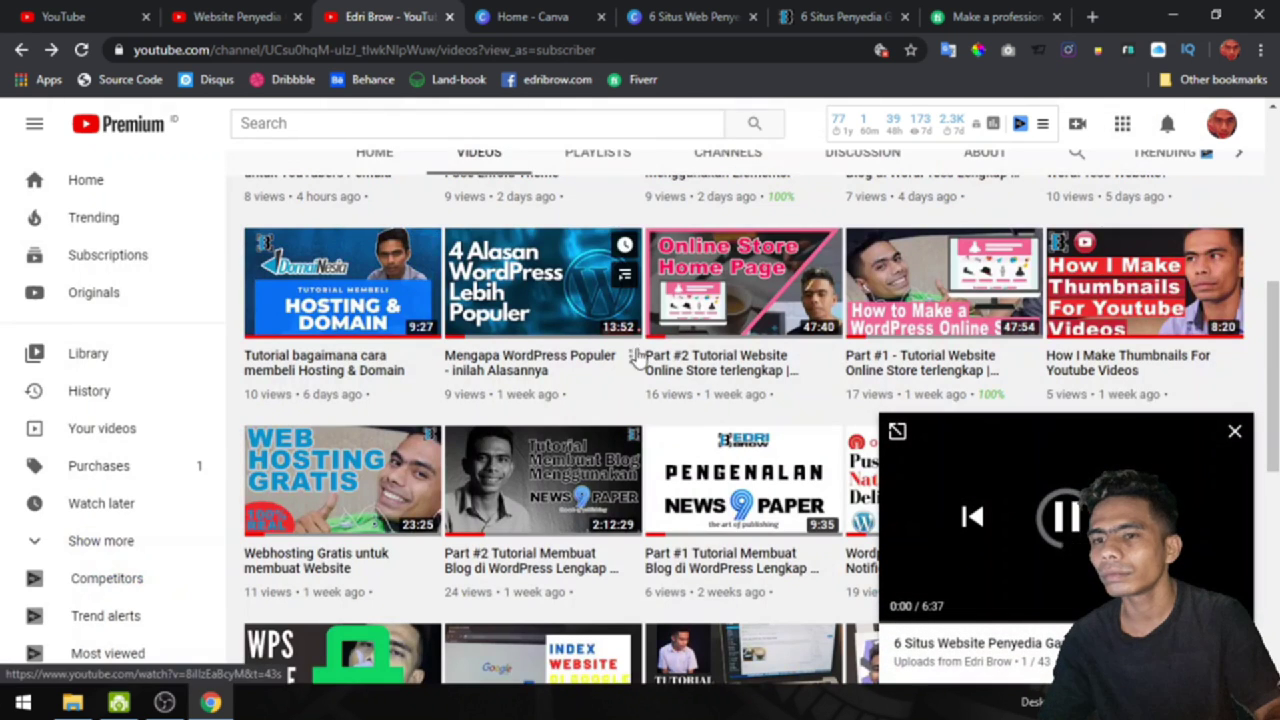
{"action": "left_click", "coordinate": [1235, 438]}
Step: Open the video "Mengapa WordPress Populer - inilah Alasannya", pause it, and examine the card it shows
{"action": "left_click", "coordinate": [518, 316]}
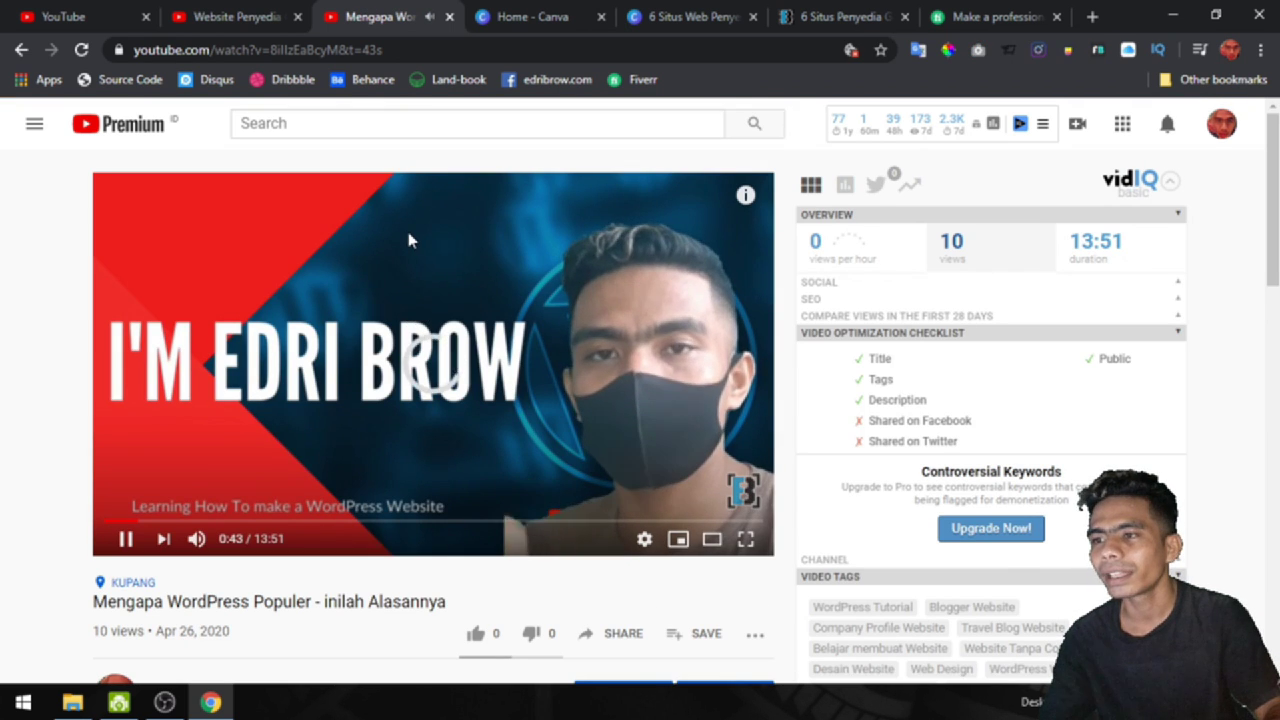
{"action": "left_click", "coordinate": [315, 287]}
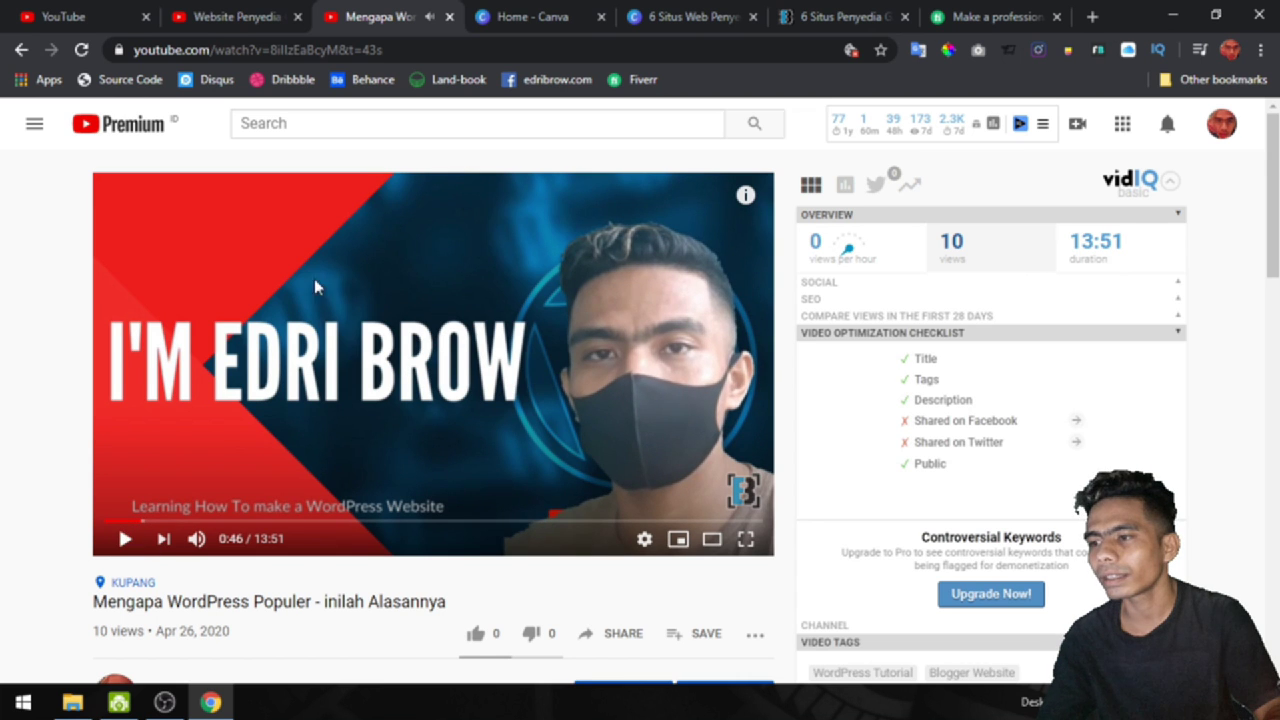
{"action": "left_click", "coordinate": [745, 195]}
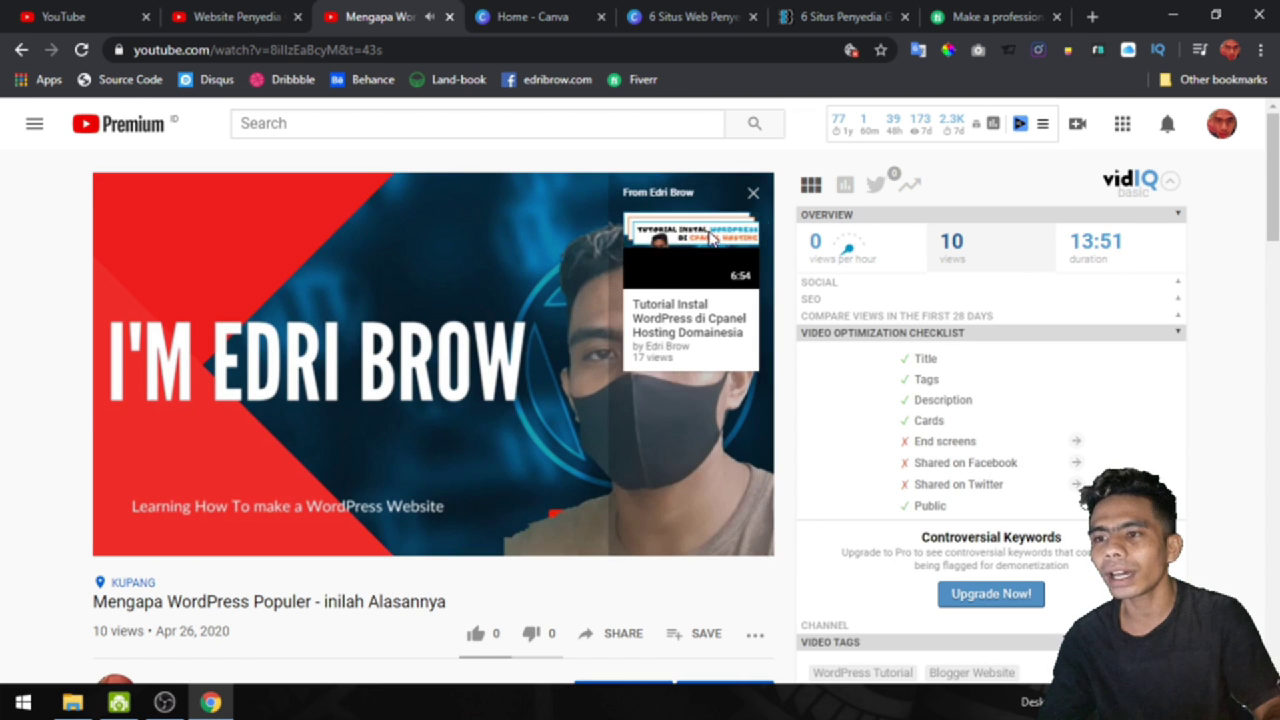
{"action": "left_click", "coordinate": [212, 14]}
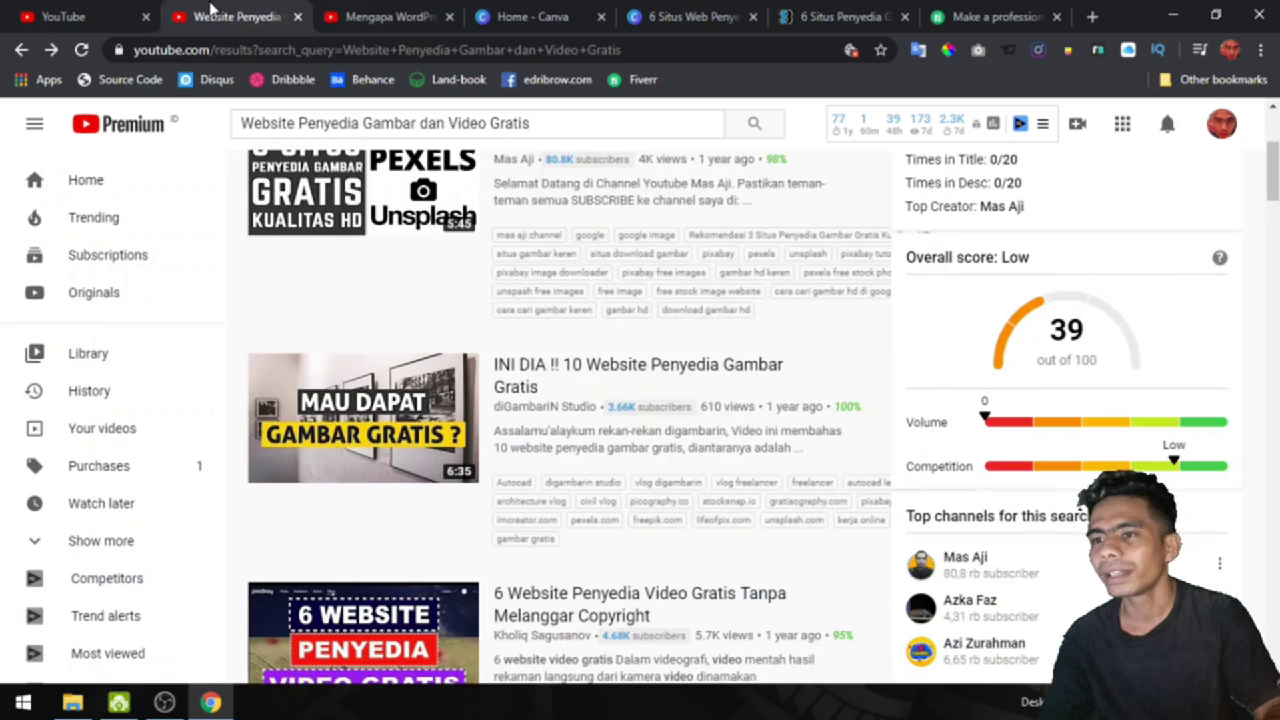
{"action": "left_click", "coordinate": [366, 14]}
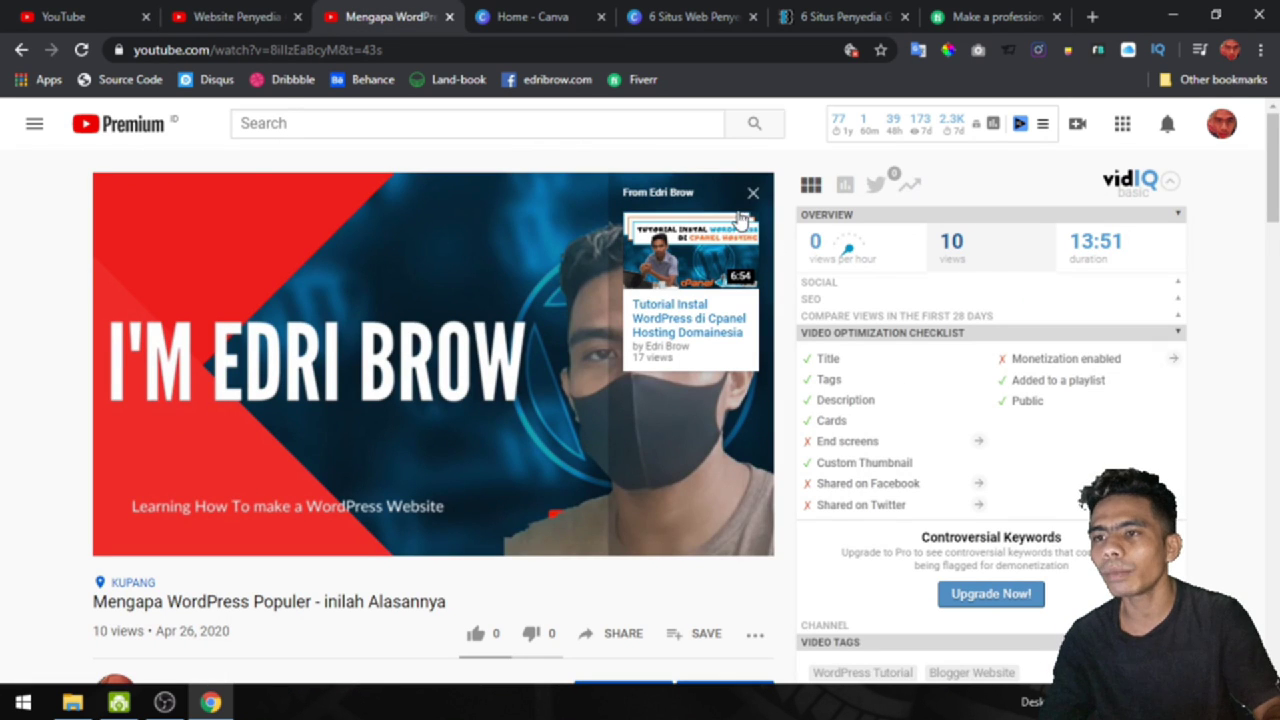
{"action": "left_click", "coordinate": [754, 193]}
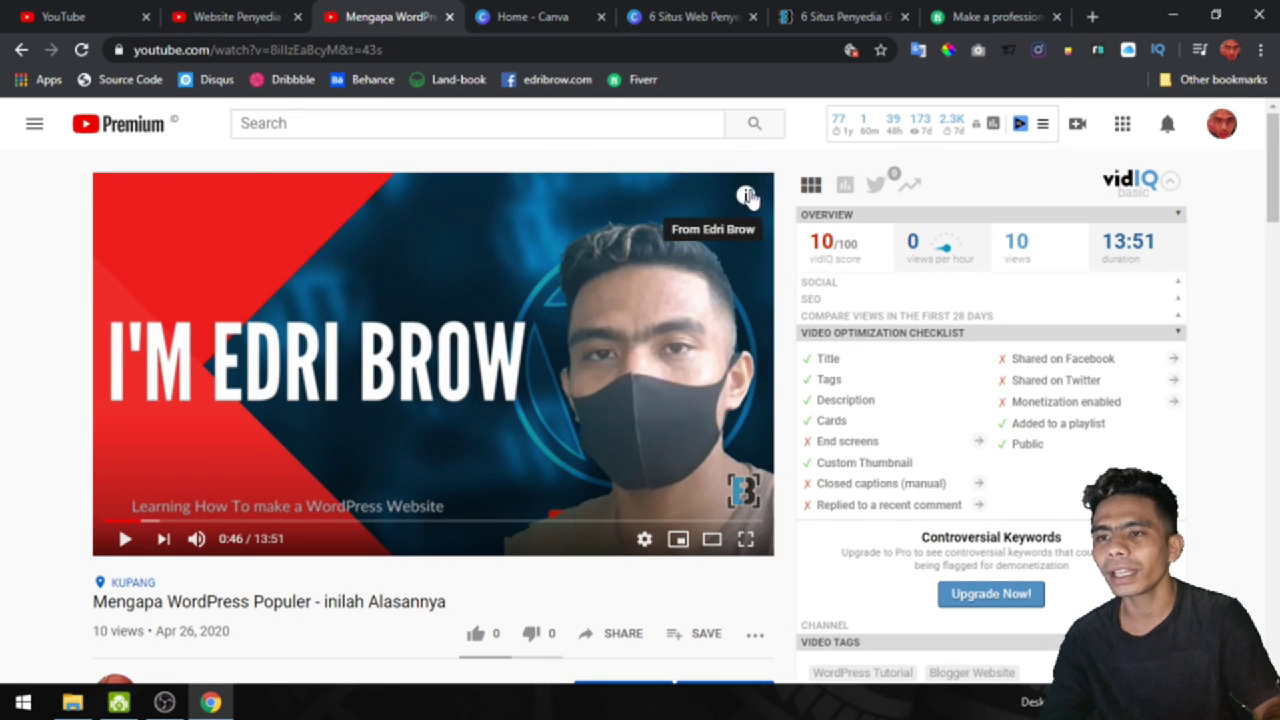
Step: Expand the card in the example video to view its content, and return to the draft's cards editor with the preview paused at 0:02
{"action": "left_click", "coordinate": [747, 197]}
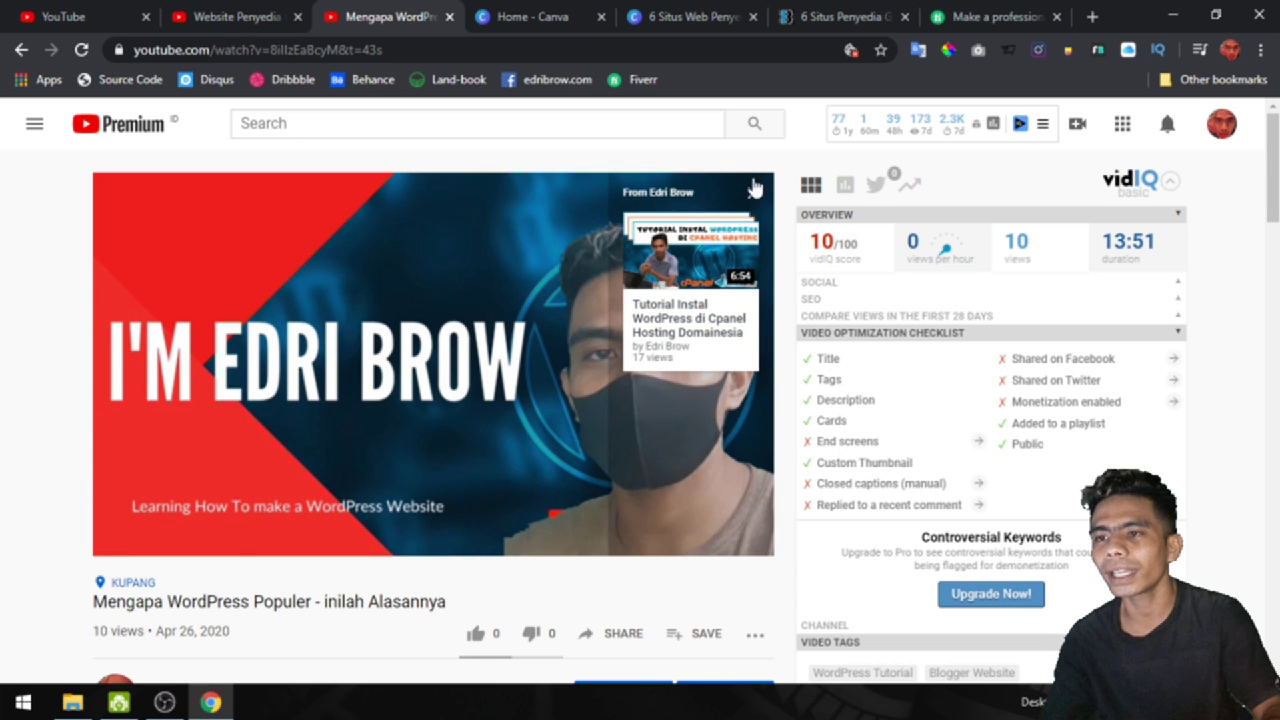
{"action": "left_click", "coordinate": [66, 12]}
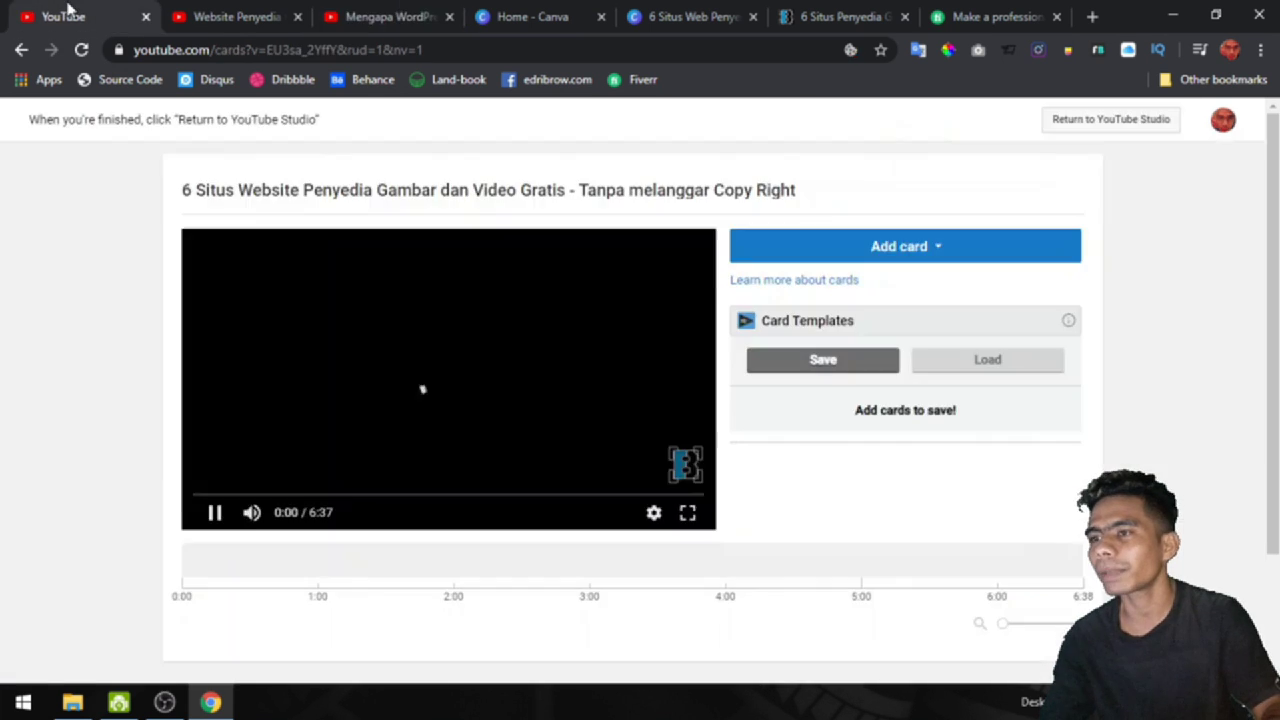
{"action": "left_click", "coordinate": [366, 374]}
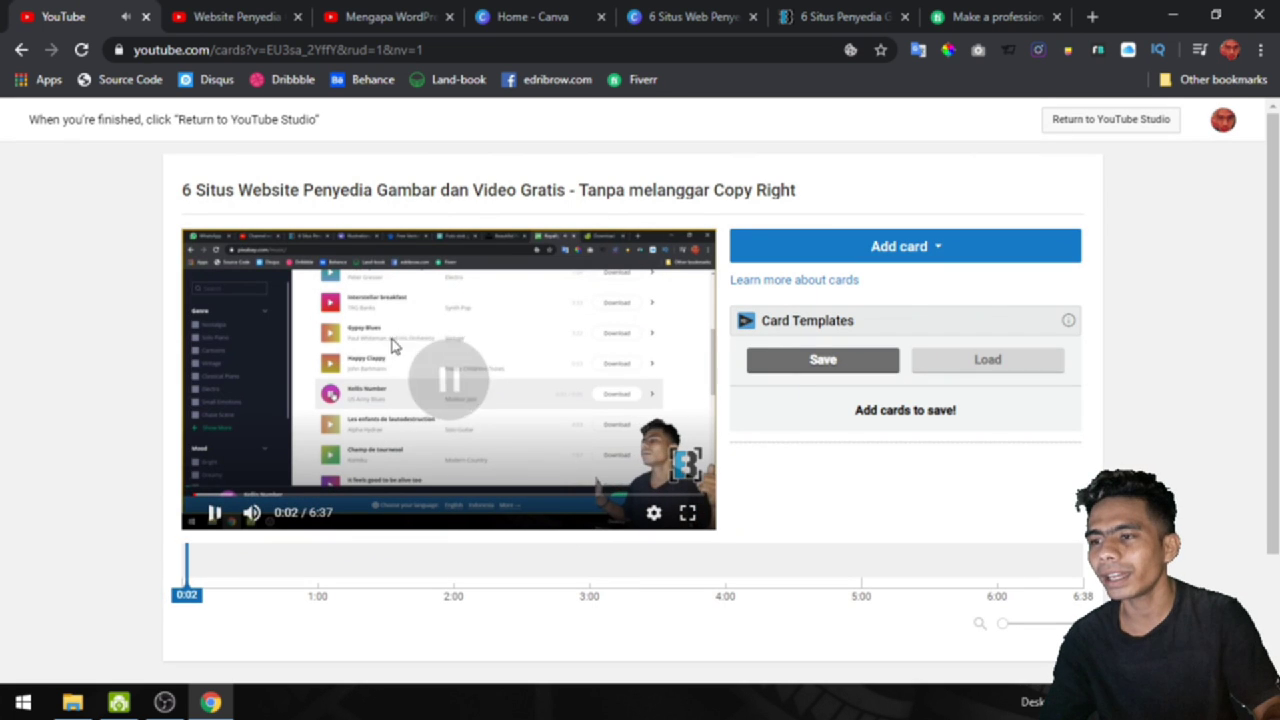
Step: Add a video card at 0:02 promoting the upload "Aplikasi atau Tolls Wajib untuk YouTubers Pemula", and return to YouTube Studio
{"action": "left_click", "coordinate": [918, 246]}
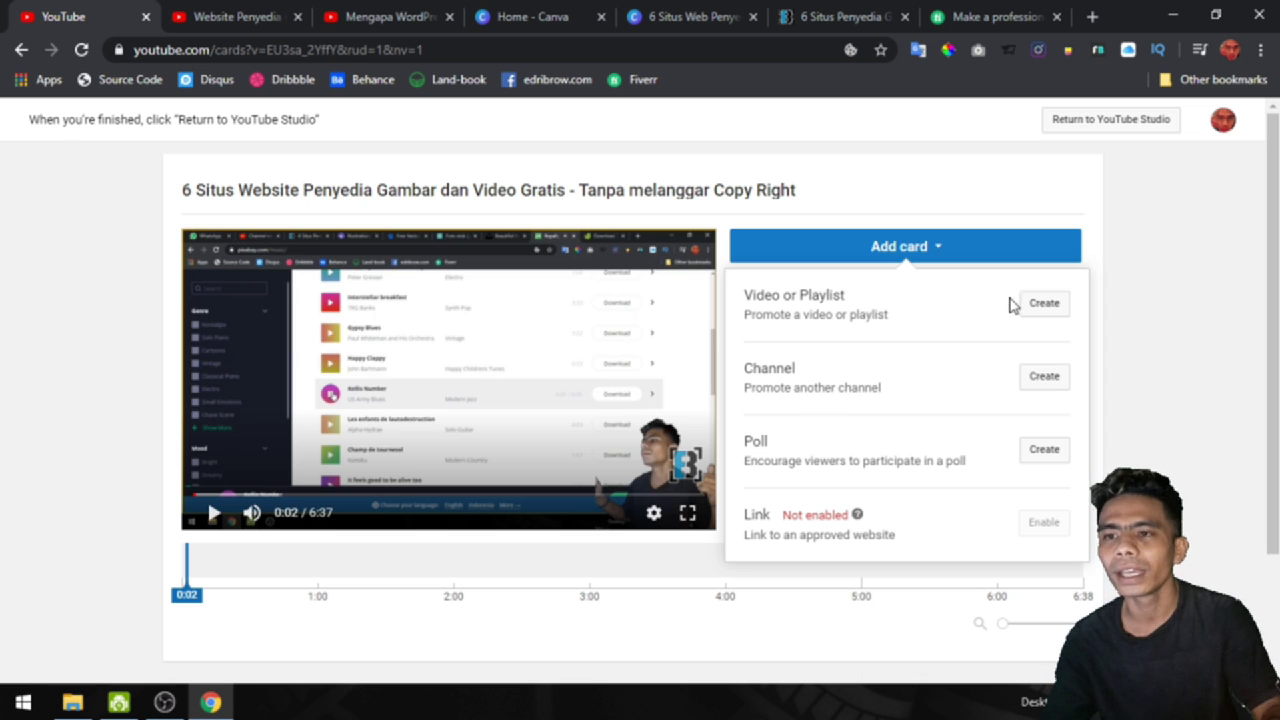
{"action": "left_click", "coordinate": [1046, 308]}
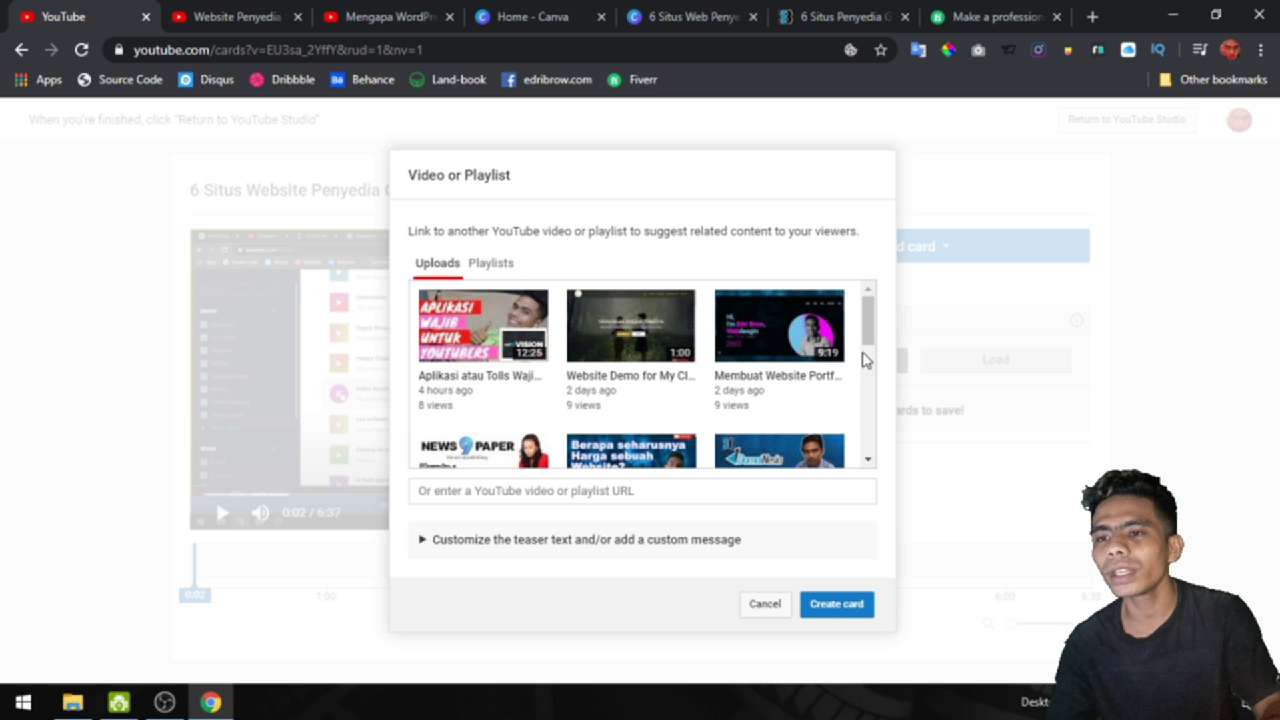
{"action": "scroll", "coordinate": [869, 328], "scroll_direction": "down", "scroll_amount": 1}
{"action": "scroll", "coordinate": [790, 338], "scroll_direction": "up", "scroll_amount": 1}
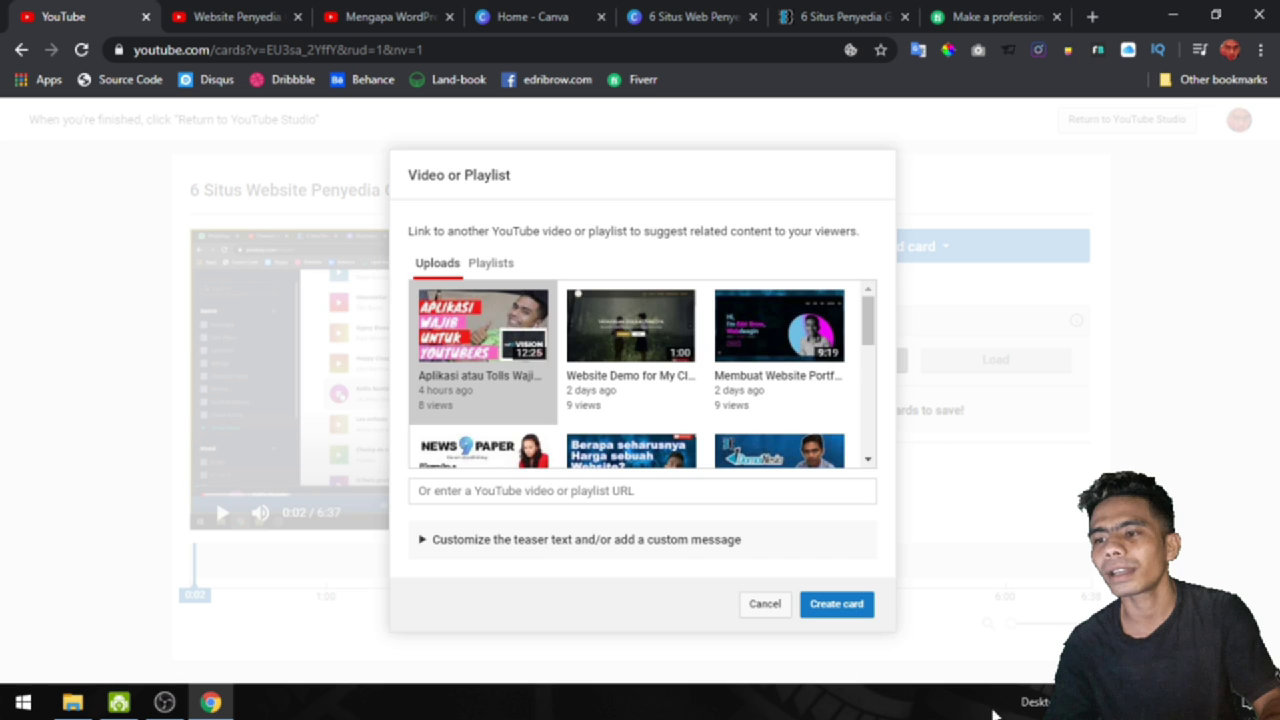
{"action": "left_click", "coordinate": [861, 610]}
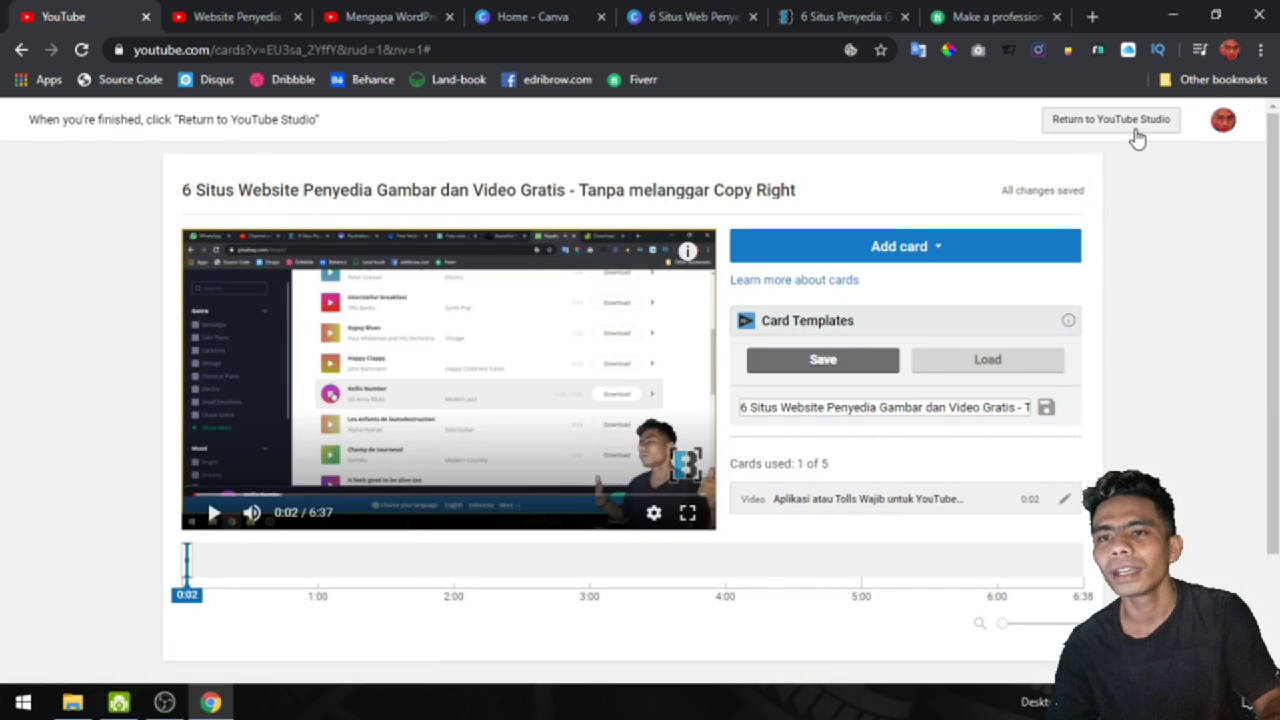
{"action": "left_click", "coordinate": [1106, 122]}
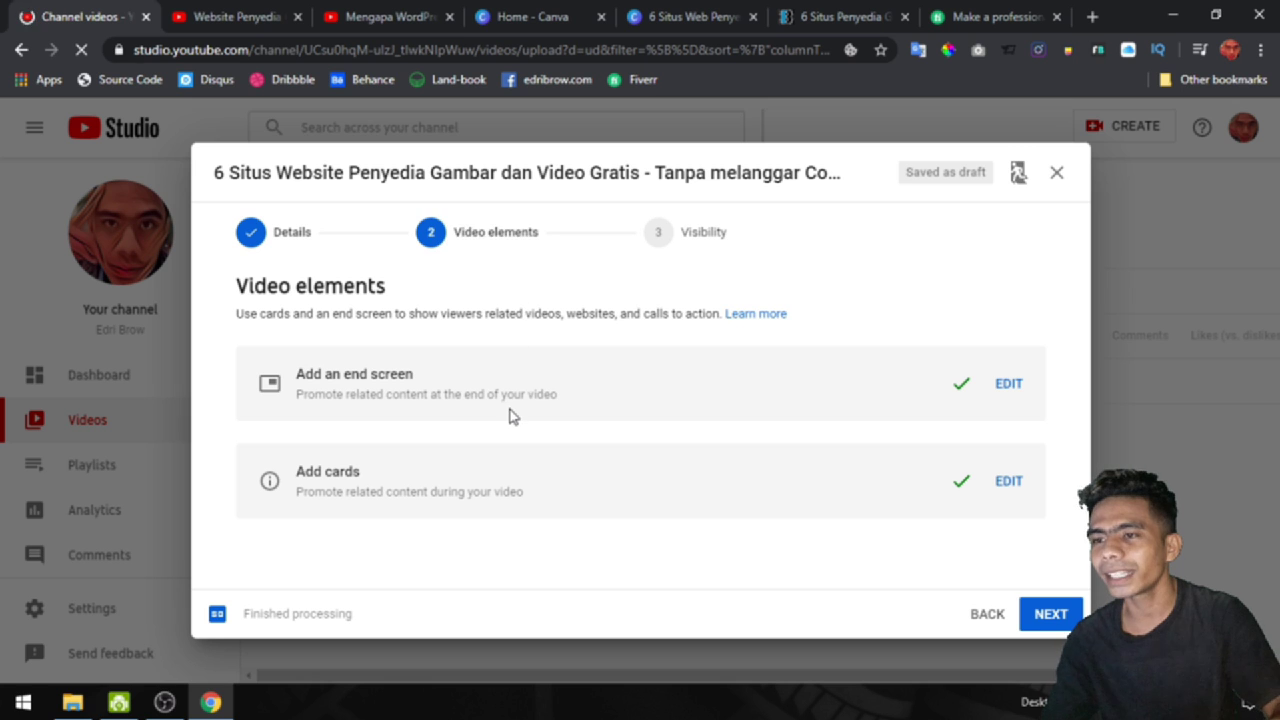
Step: Advance the draft to its Visibility settings, and review the Public, Unlisted, Private and Schedule options
{"action": "left_click", "coordinate": [1048, 615]}
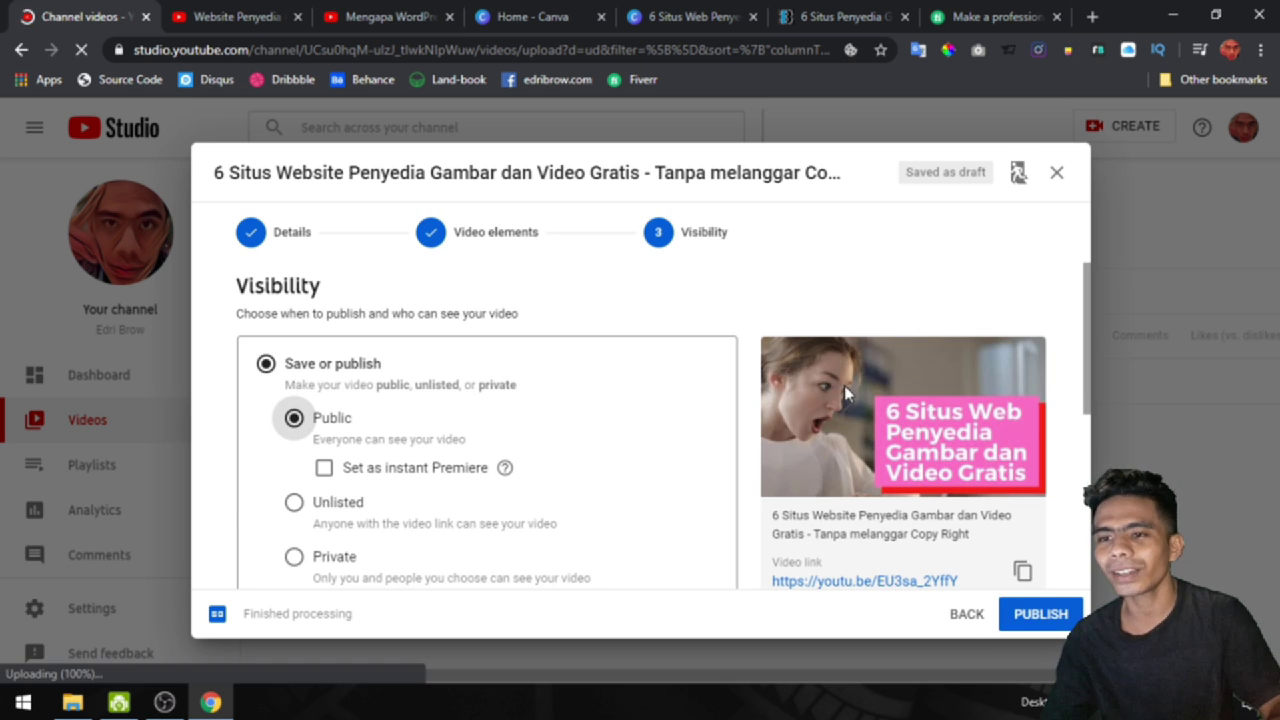
{"action": "scroll", "coordinate": [571, 524], "scroll_direction": "down", "scroll_amount": 2}
{"action": "scroll", "coordinate": [571, 524], "scroll_direction": "up", "scroll_amount": 2}
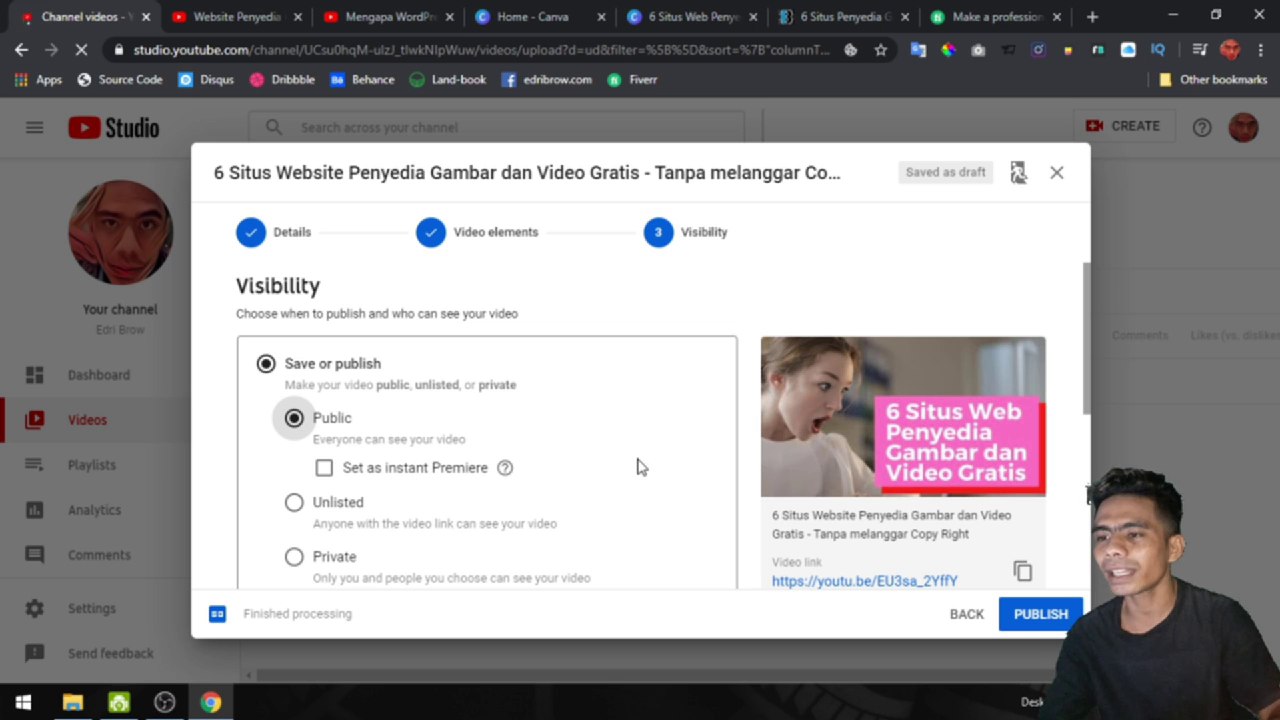
{"action": "scroll", "coordinate": [641, 467], "scroll_direction": "down", "scroll_amount": 1}
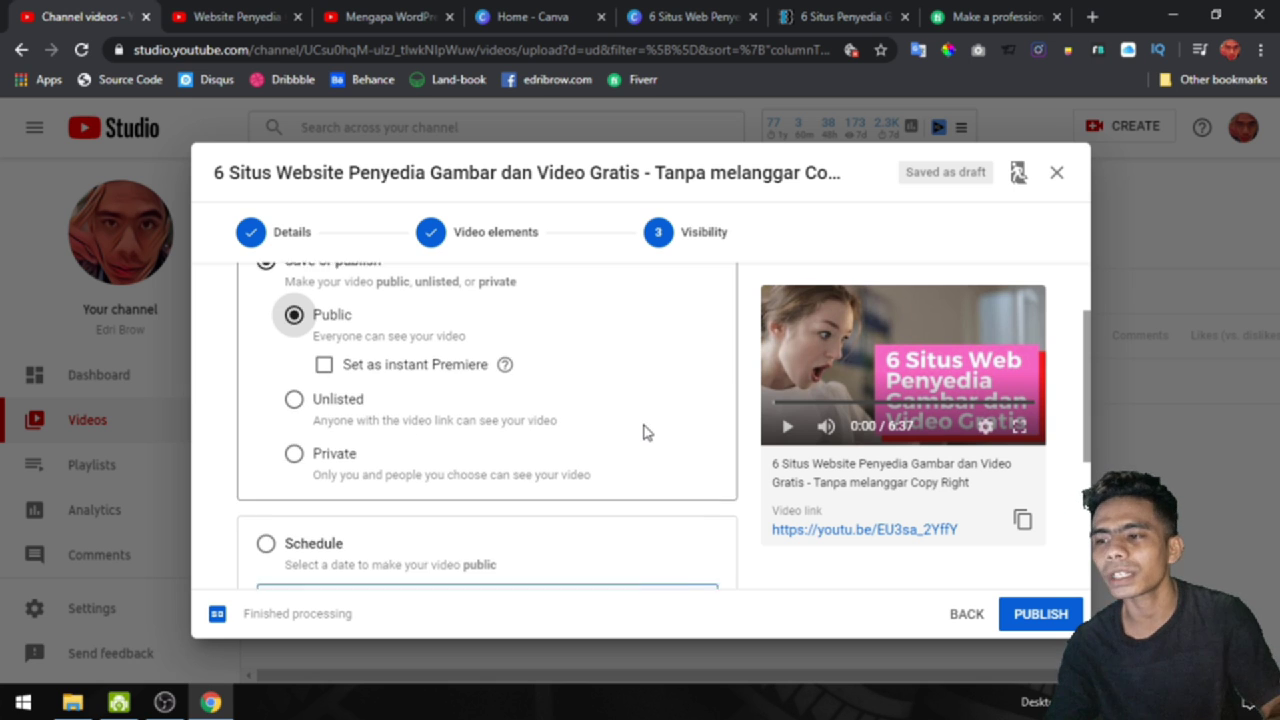
{"action": "scroll", "coordinate": [610, 432], "scroll_direction": "down", "scroll_amount": 1}
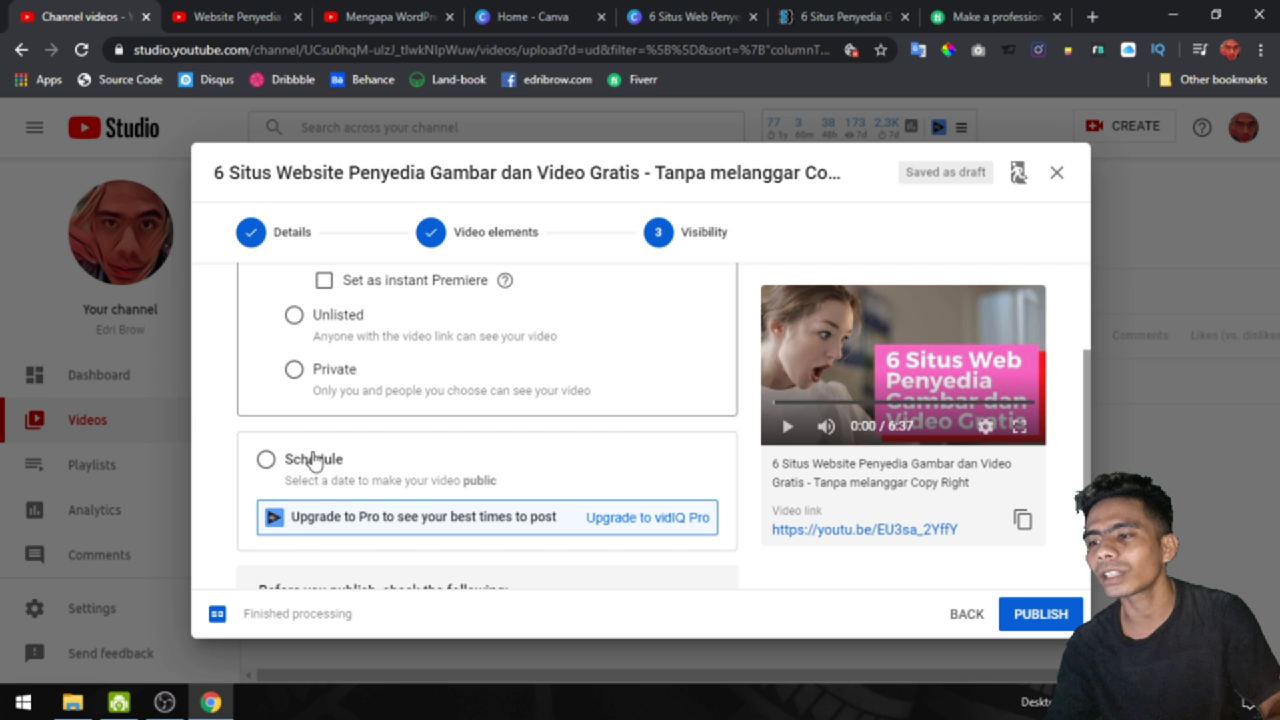
{"action": "scroll", "coordinate": [388, 433], "scroll_direction": "up", "scroll_amount": 2}
{"action": "scroll", "coordinate": [565, 476], "scroll_direction": "down", "scroll_amount": 4}
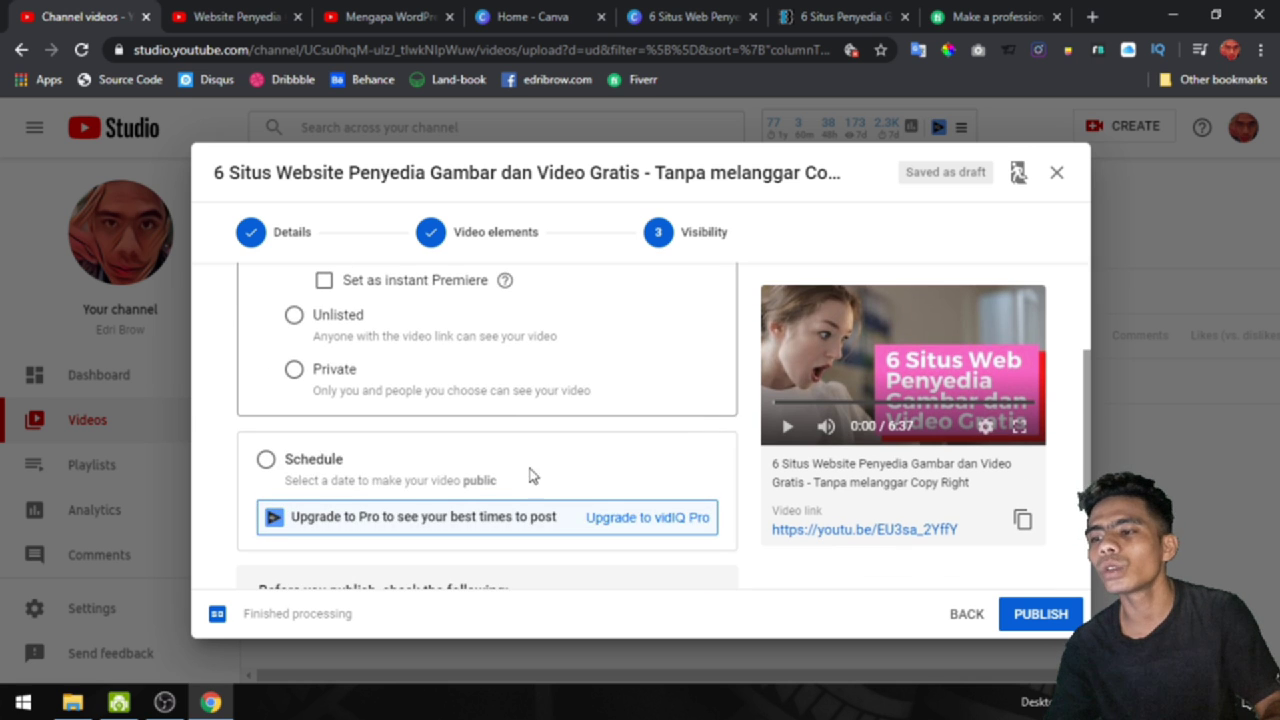
{"action": "scroll", "coordinate": [310, 480], "scroll_direction": "up", "scroll_amount": 2}
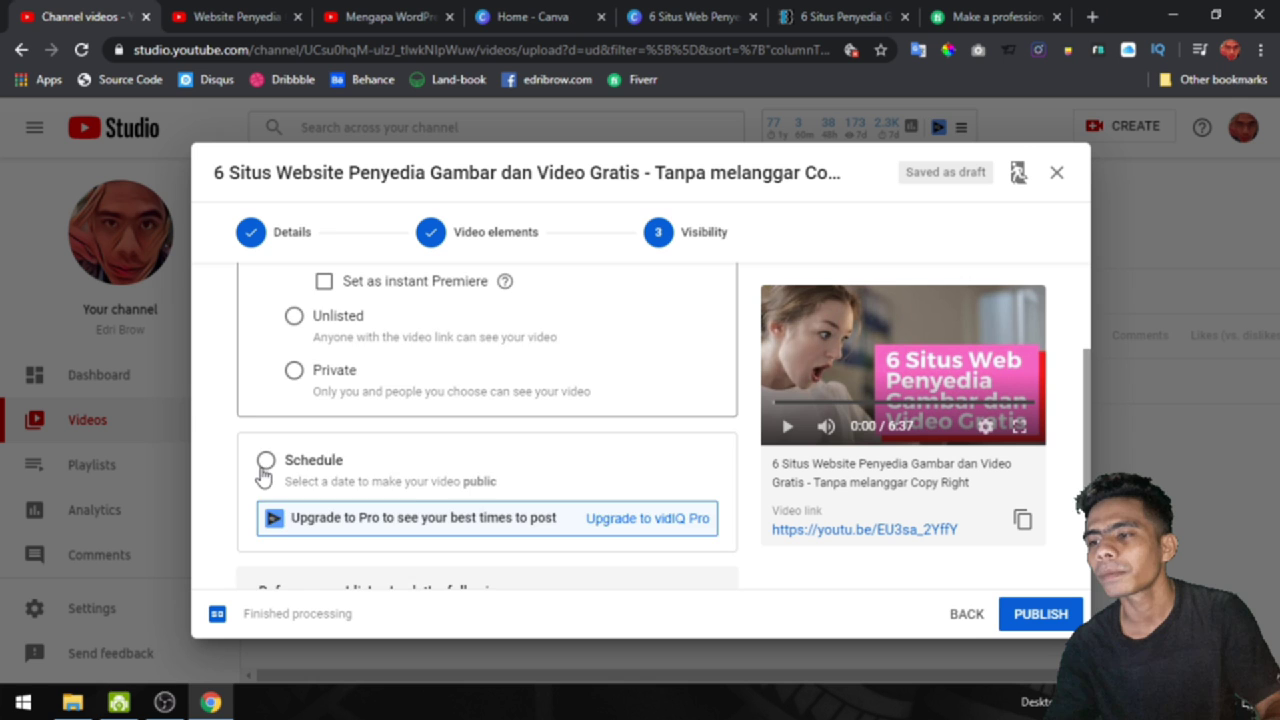
Step: Try the Schedule option to view the date and time settings for publishing the video
{"action": "left_click", "coordinate": [267, 462]}
{"action": "scroll", "coordinate": [400, 440], "scroll_direction": "up", "scroll_amount": 1}
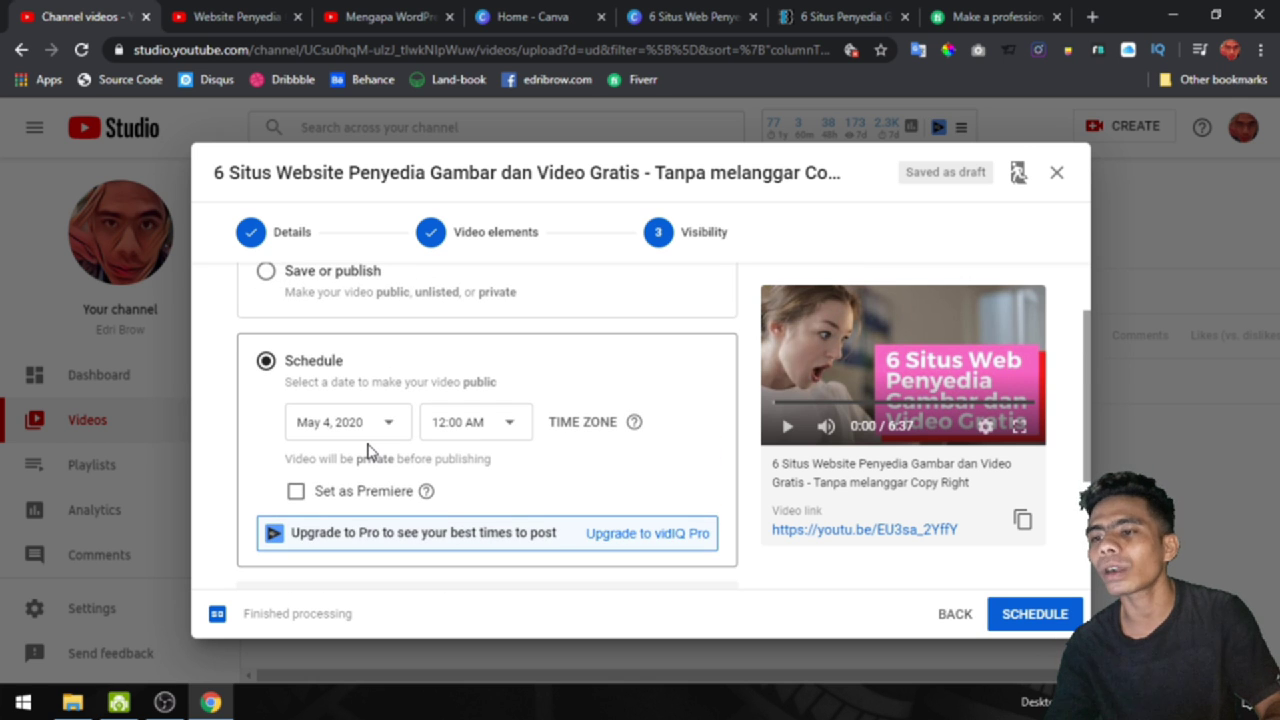
{"action": "scroll", "coordinate": [367, 450], "scroll_direction": "up", "scroll_amount": 1}
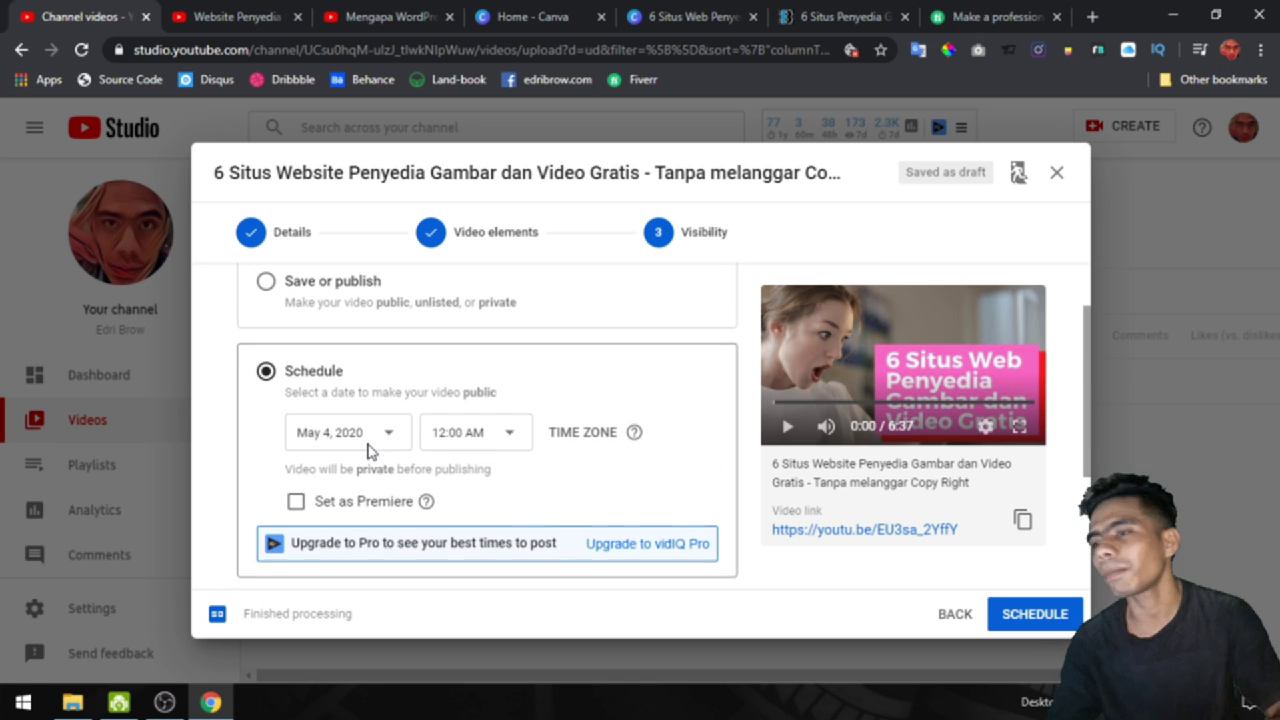
Step: Choose Save or publish with Public visibility, check the pre-publishing notes, and publish the video
{"action": "left_click", "coordinate": [266, 364]}
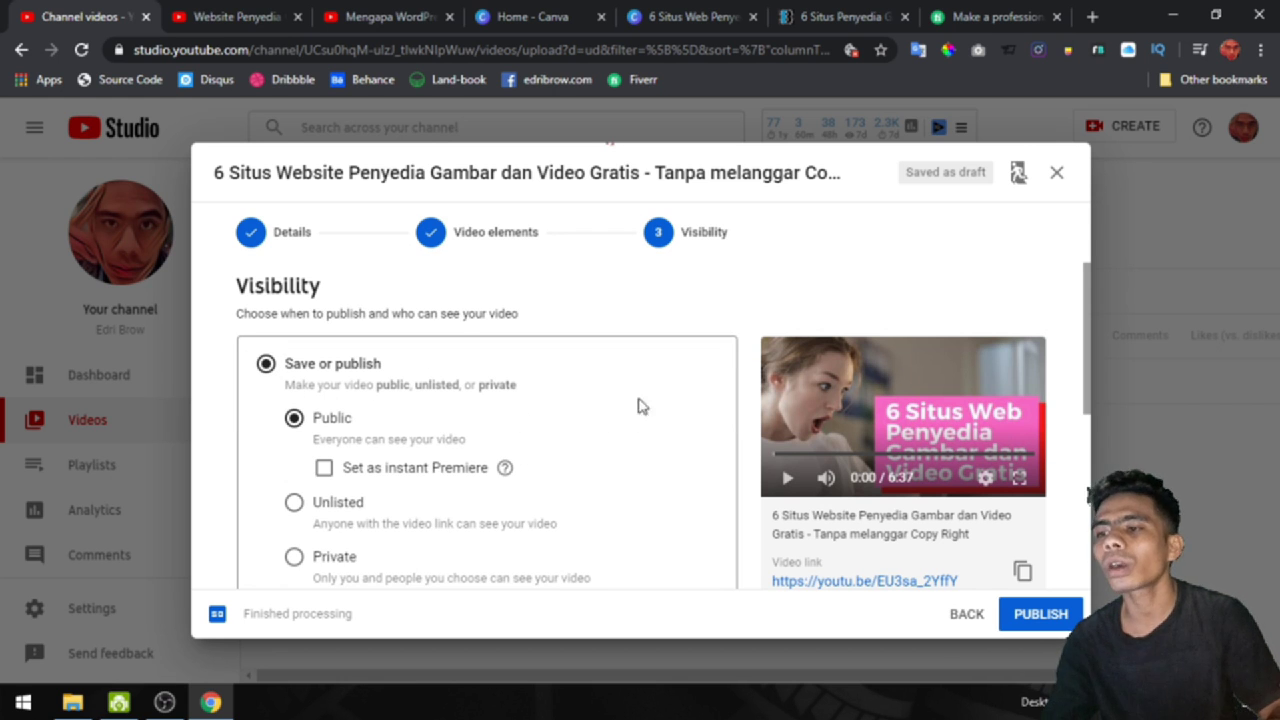
{"action": "scroll", "coordinate": [661, 427], "scroll_direction": "down", "scroll_amount": 5}
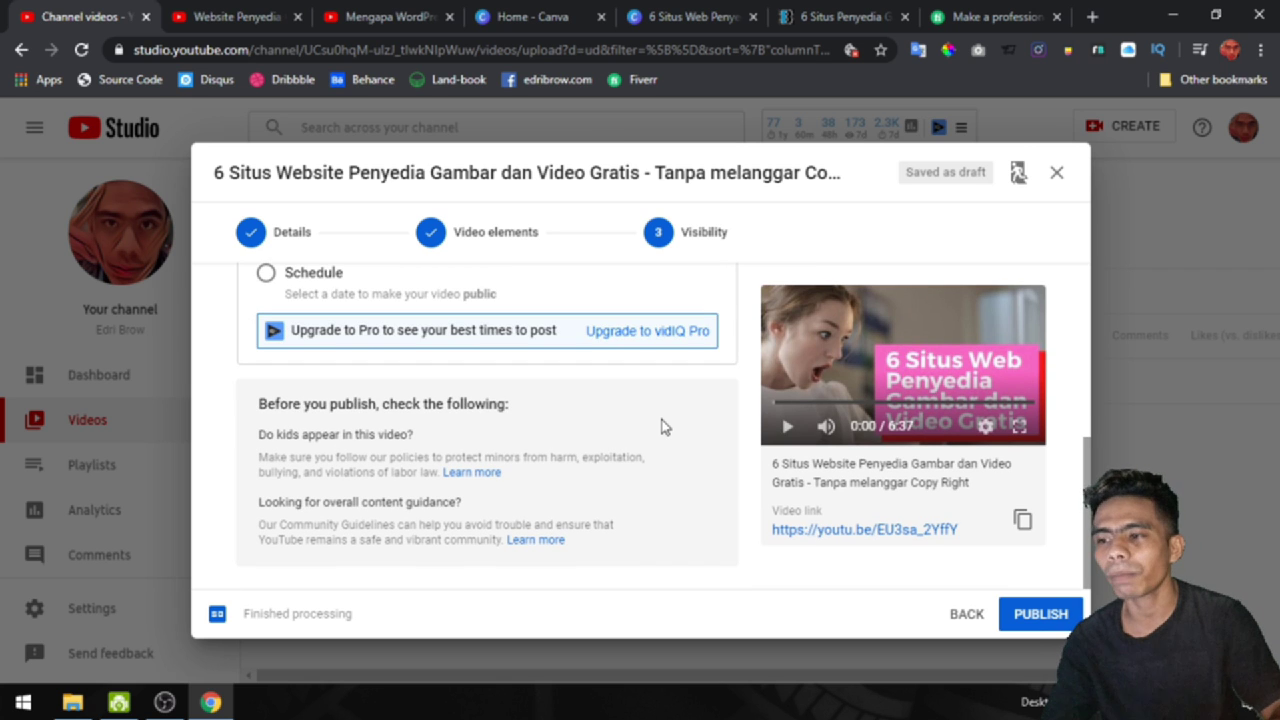
{"action": "left_click", "coordinate": [1040, 614]}
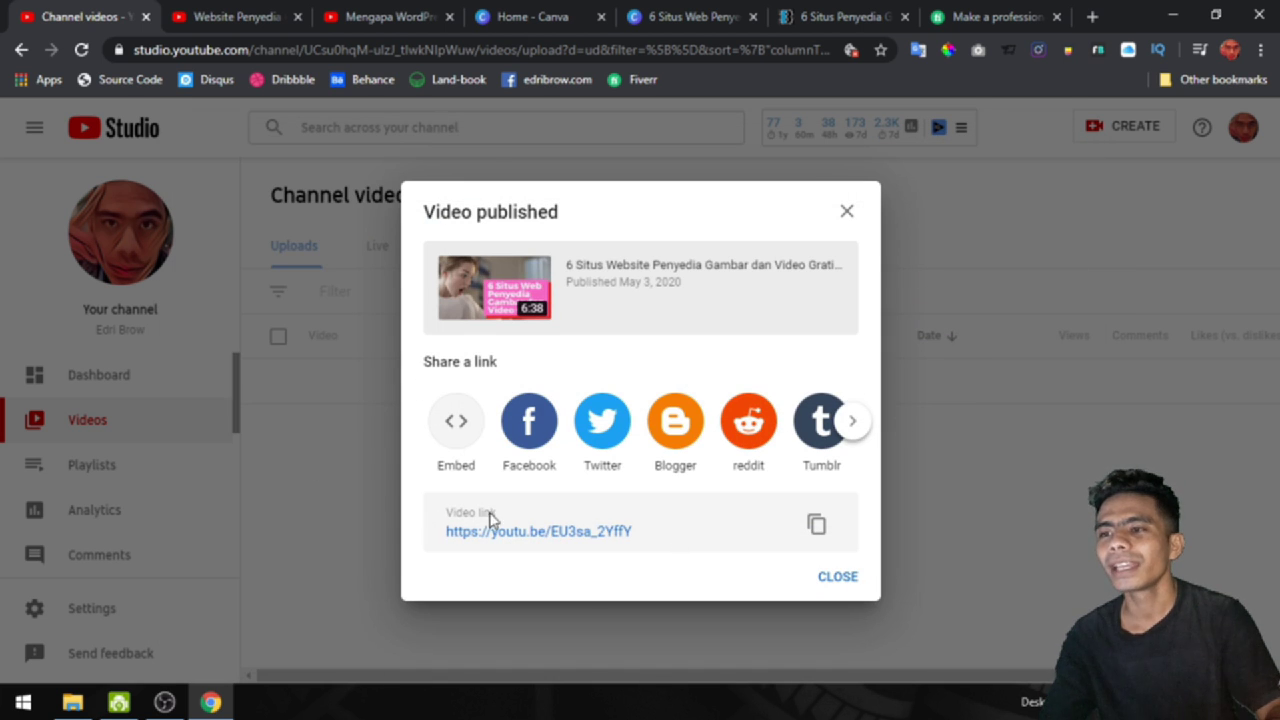
Step: Look through the sharing options for the published video, copy its link, and close the published-video dialog
{"action": "left_click", "coordinate": [851, 424]}
{"action": "left_click", "coordinate": [848, 430]}
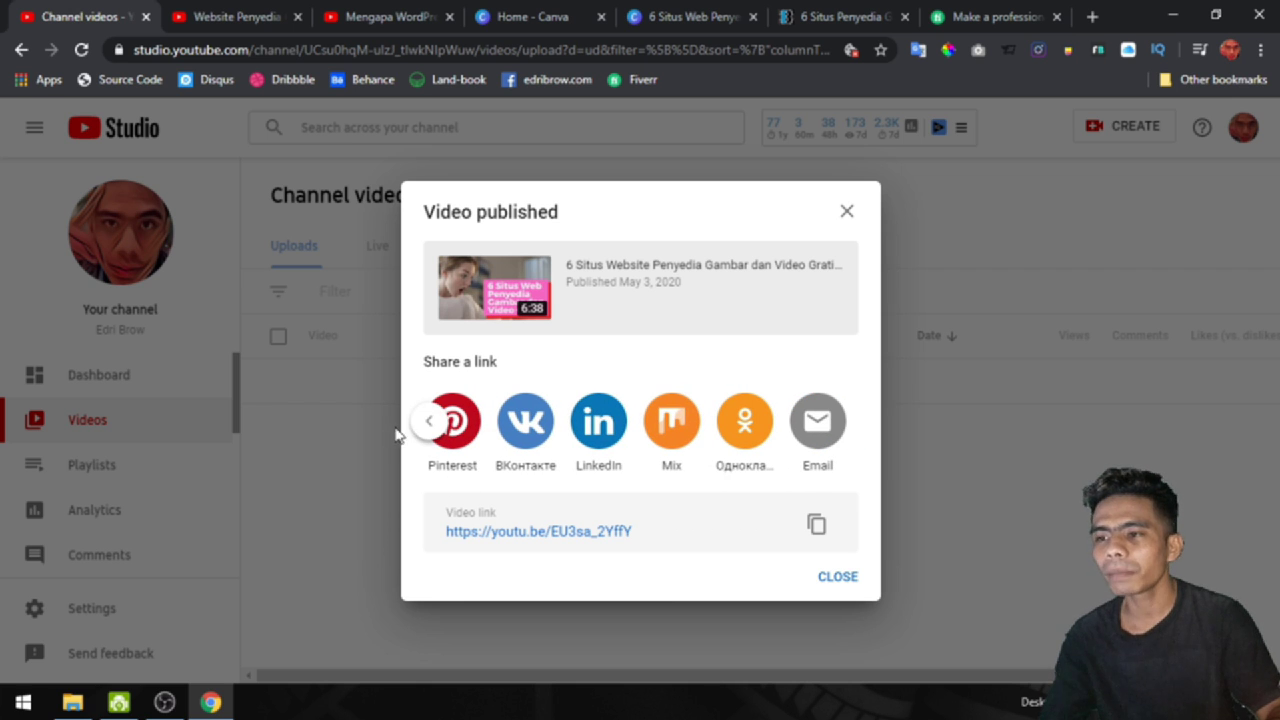
{"action": "left_click", "coordinate": [438, 422]}
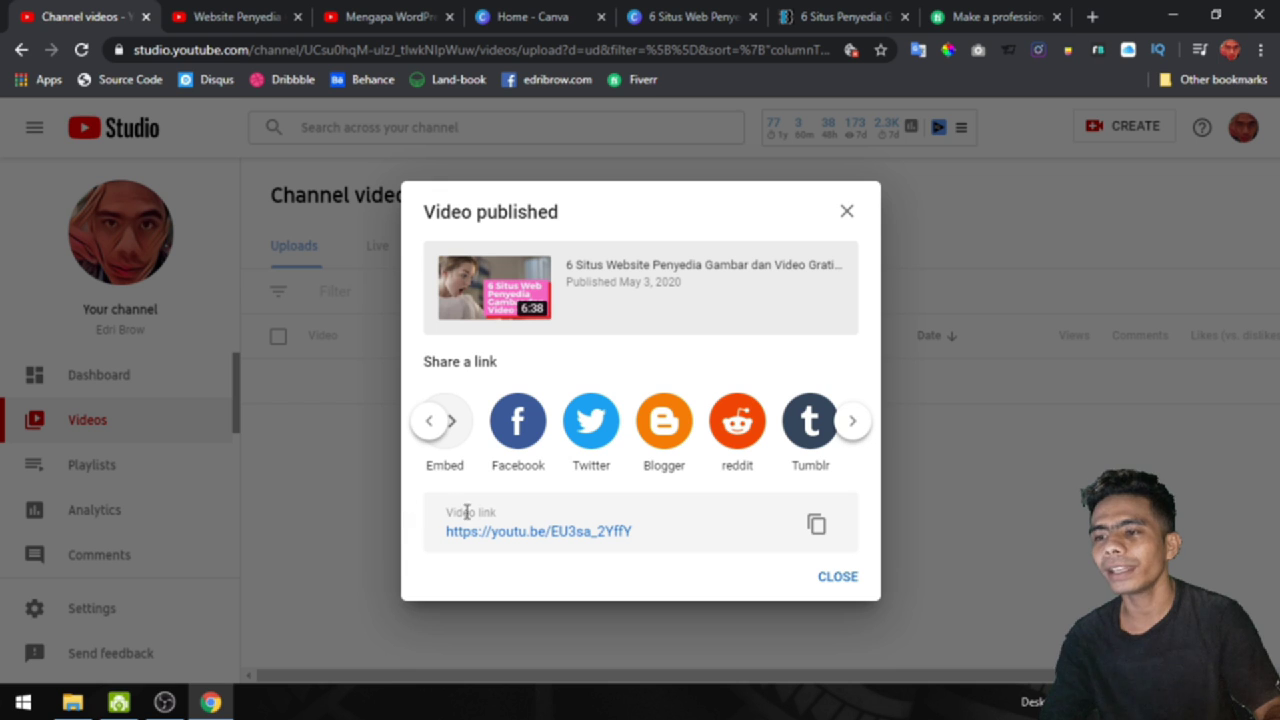
{"action": "left_click", "coordinate": [814, 523]}
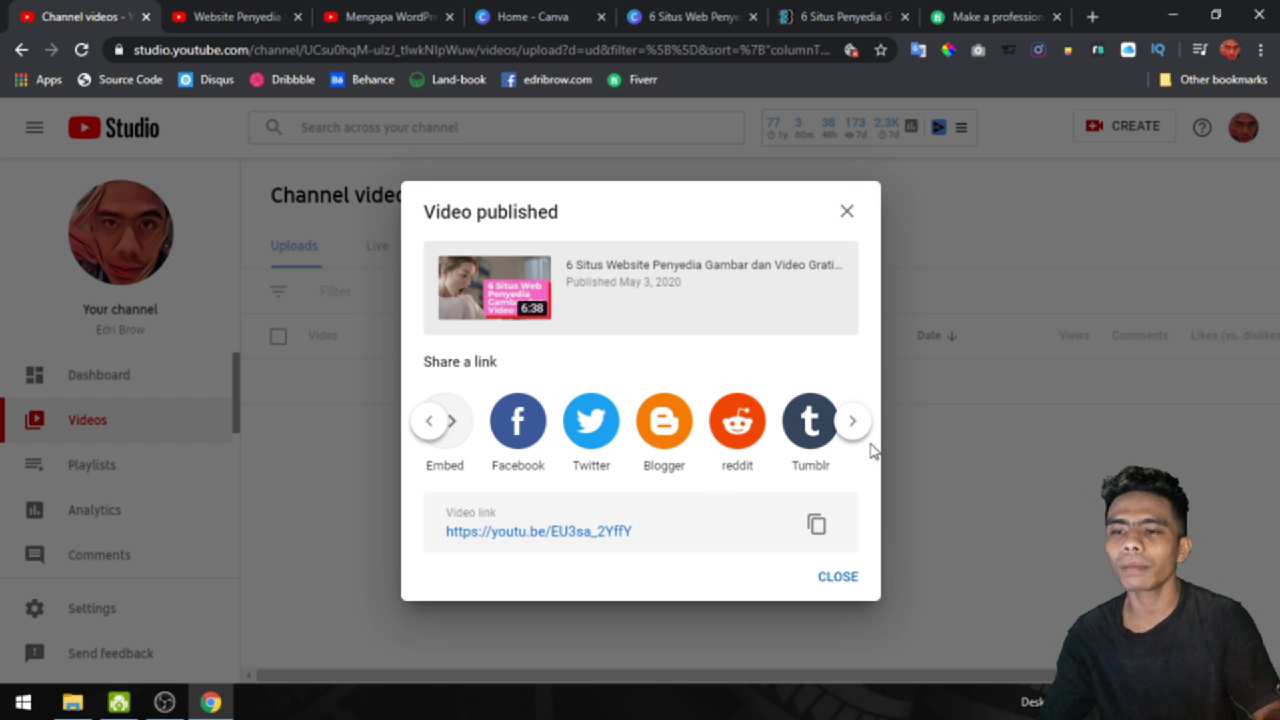
{"action": "left_click", "coordinate": [851, 420]}
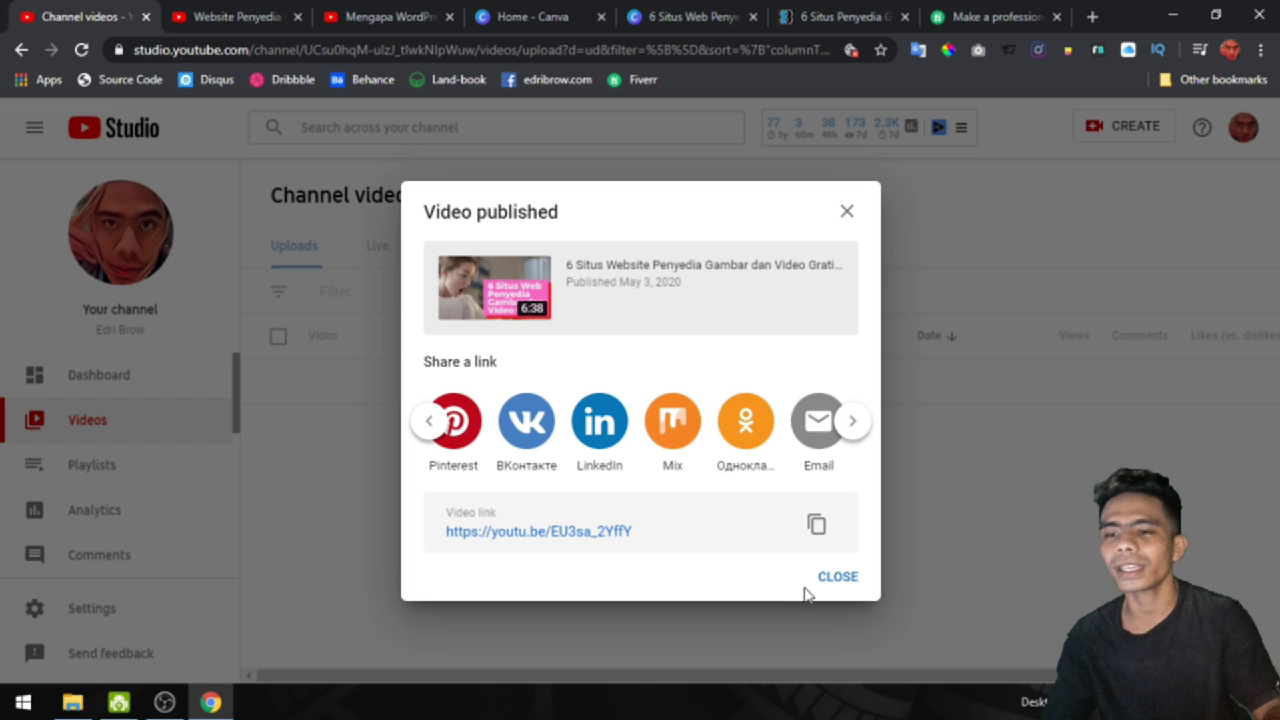
{"action": "left_click", "coordinate": [838, 577]}
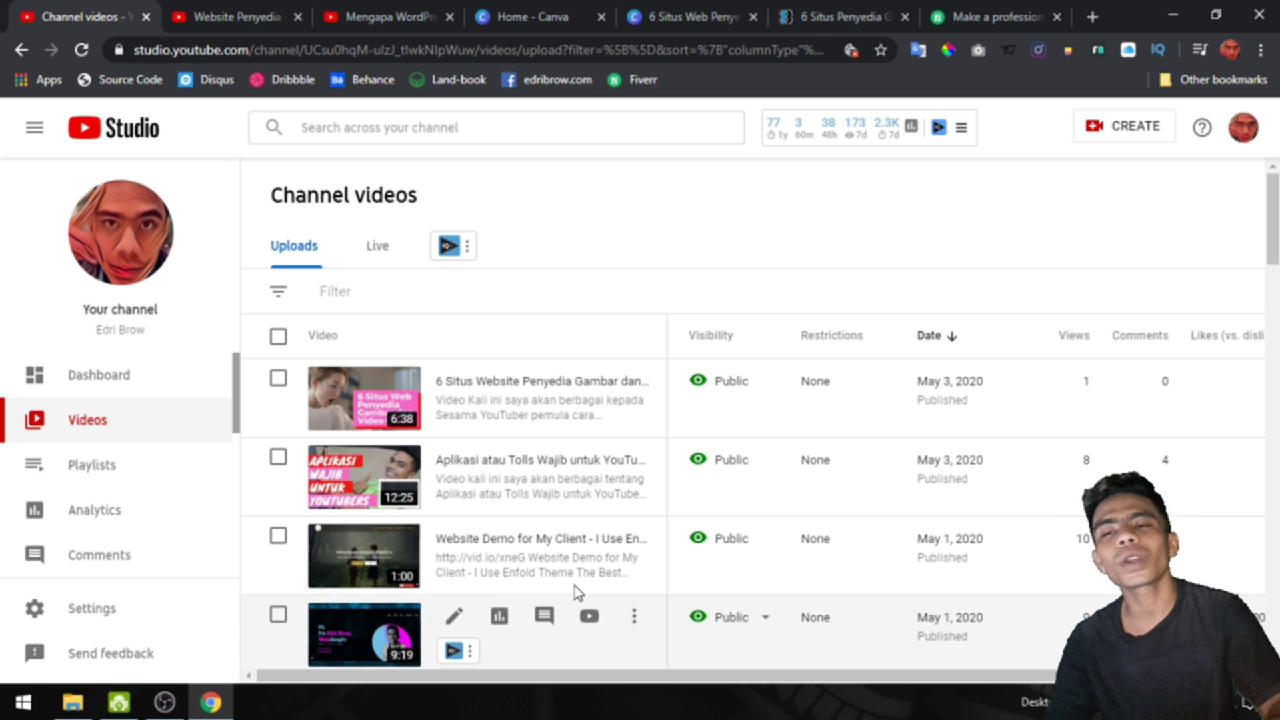
Step: Switch to the Fiverr gig for a professional WordPress website, play its demo video, and look through the showcase images
{"action": "left_click", "coordinate": [983, 28]}
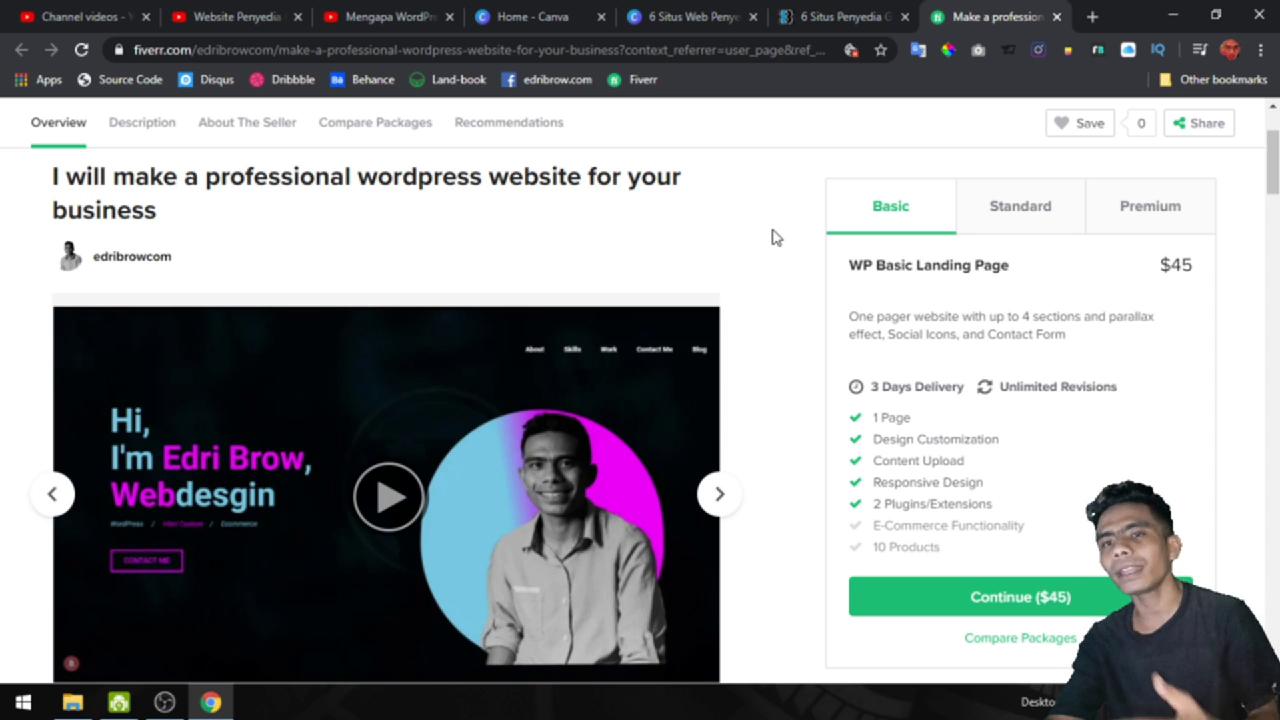
{"action": "scroll", "coordinate": [771, 237], "scroll_direction": "down", "scroll_amount": 1}
{"action": "scroll", "coordinate": [771, 237], "scroll_direction": "up", "scroll_amount": 1}
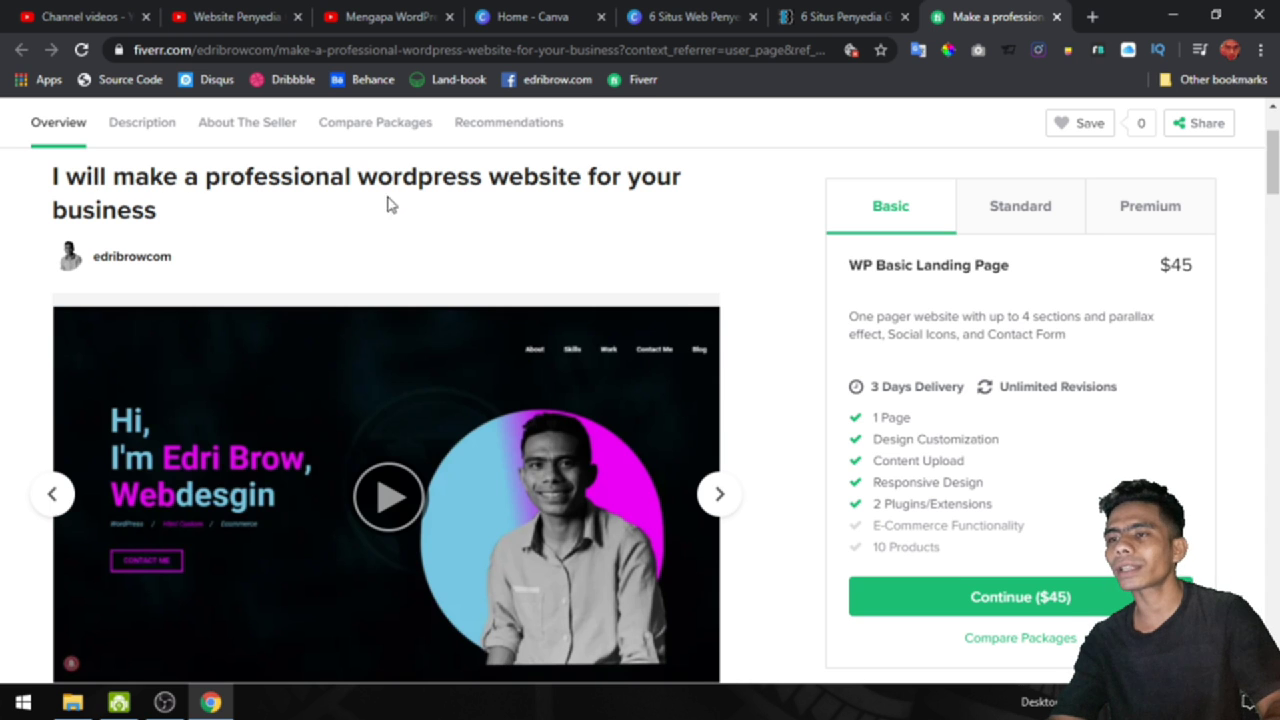
{"action": "scroll", "coordinate": [755, 304], "scroll_direction": "down", "scroll_amount": 1}
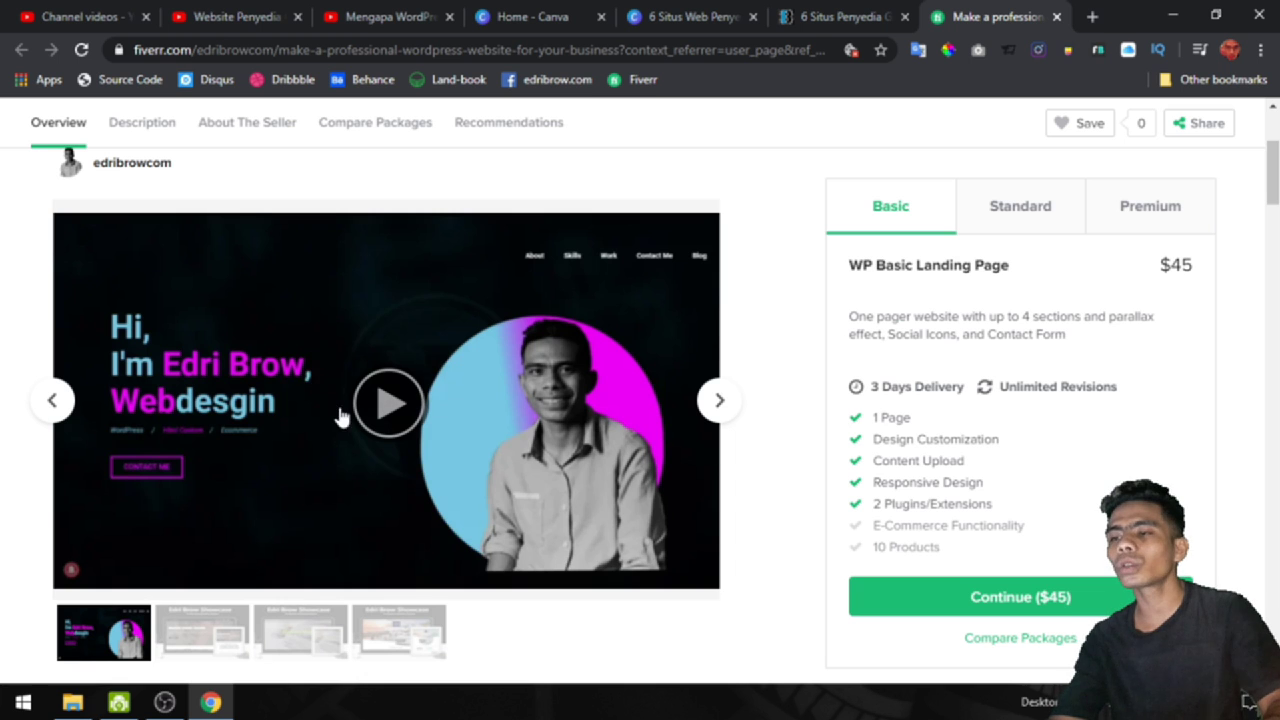
{"action": "left_click", "coordinate": [385, 410]}
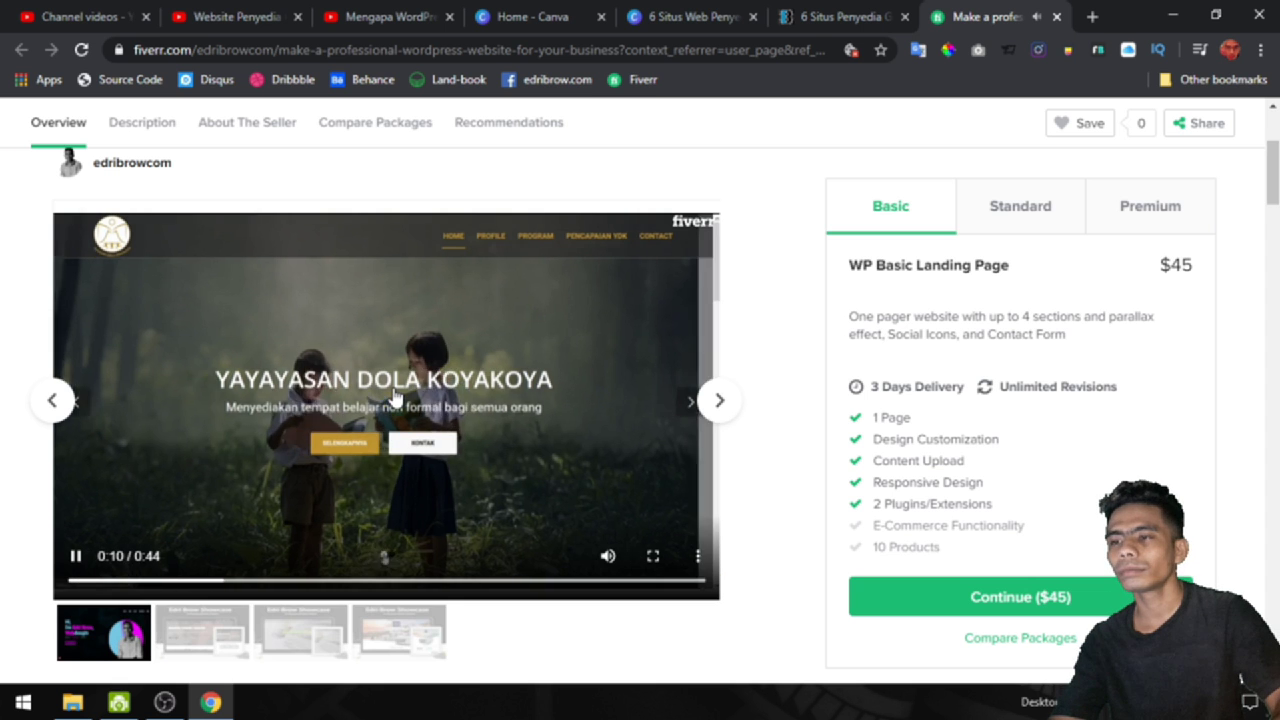
{"action": "left_click", "coordinate": [716, 402]}
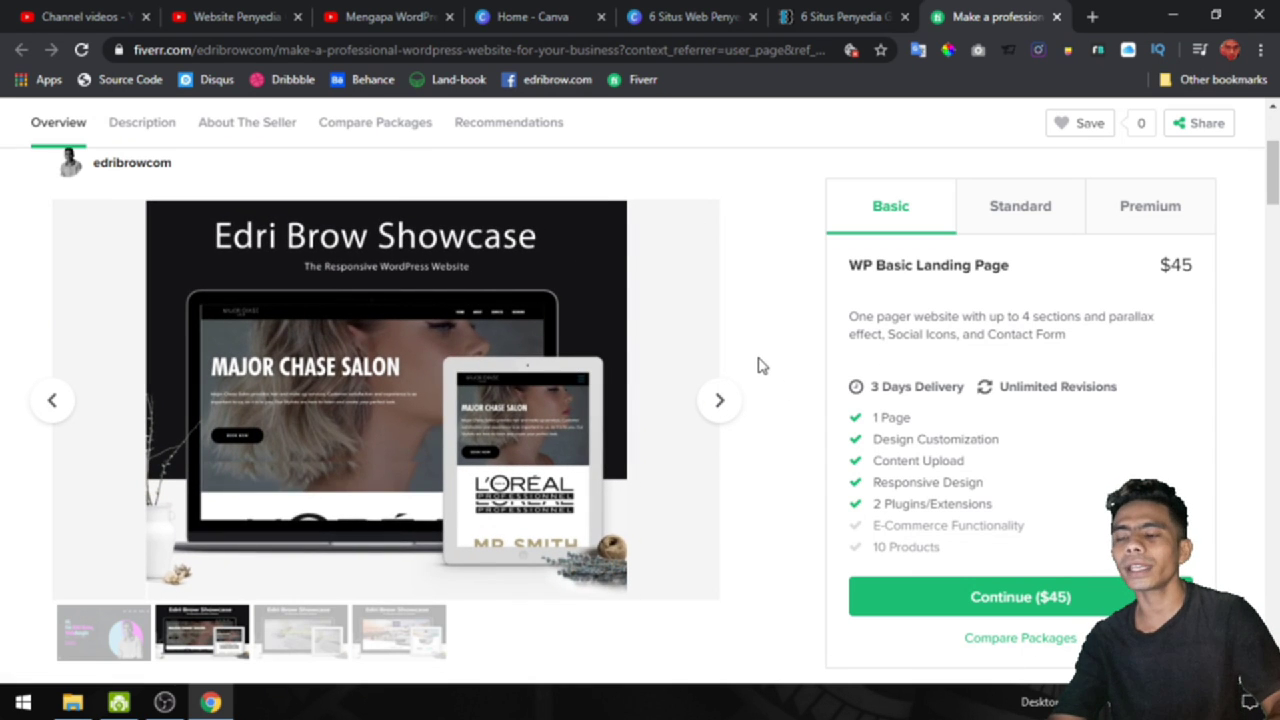
{"action": "scroll", "coordinate": [758, 366], "scroll_direction": "down", "scroll_amount": 1}
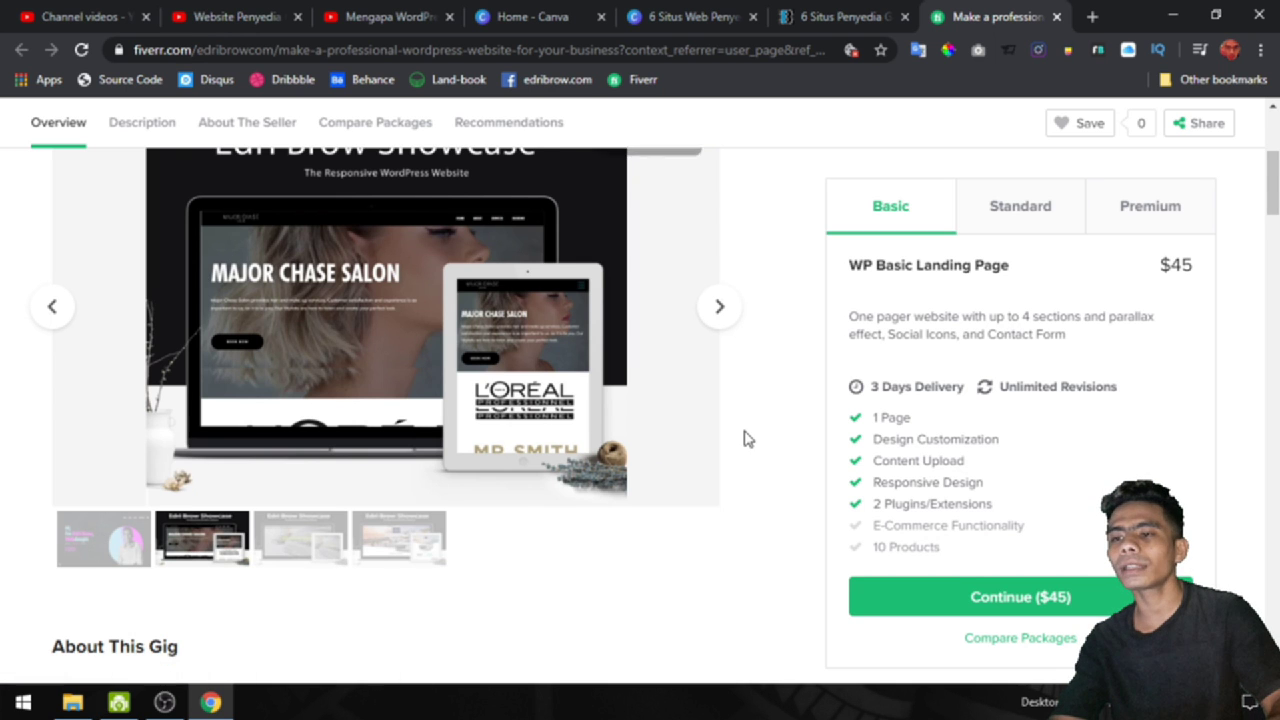
{"action": "scroll", "coordinate": [743, 437], "scroll_direction": "up", "scroll_amount": 1}
{"action": "left_click", "coordinate": [723, 402]}
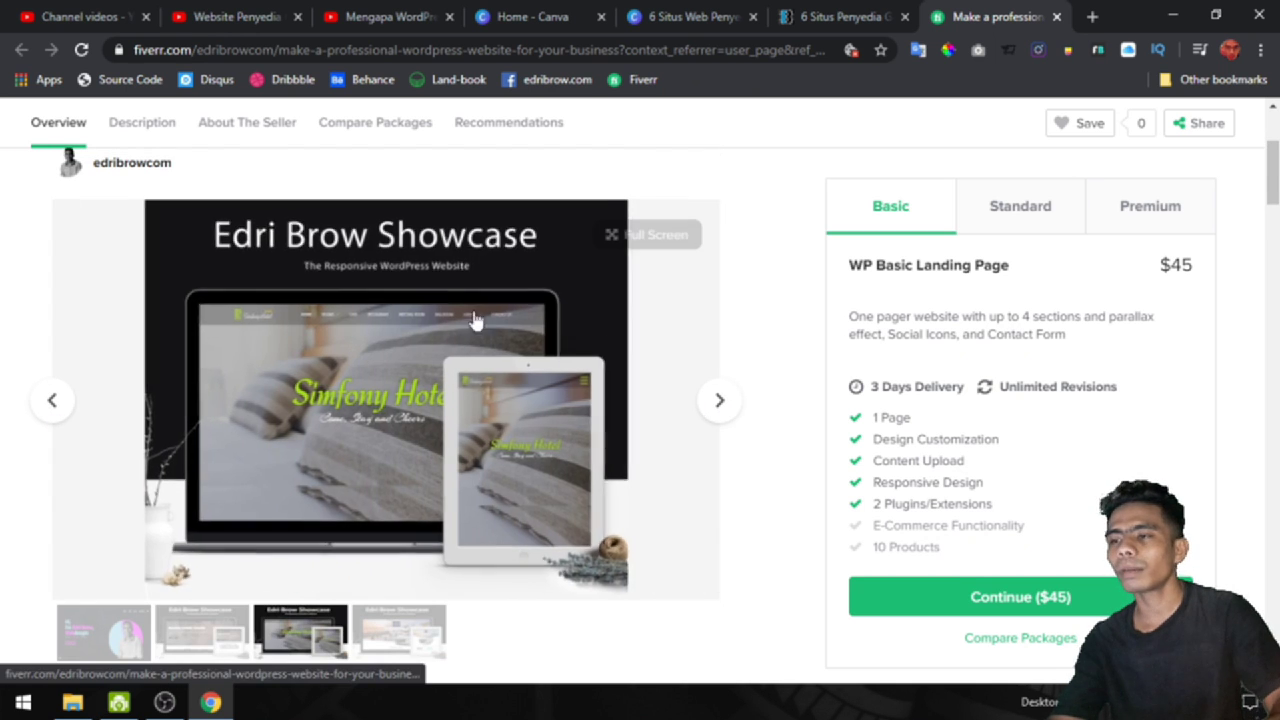
{"action": "left_click", "coordinate": [720, 404]}
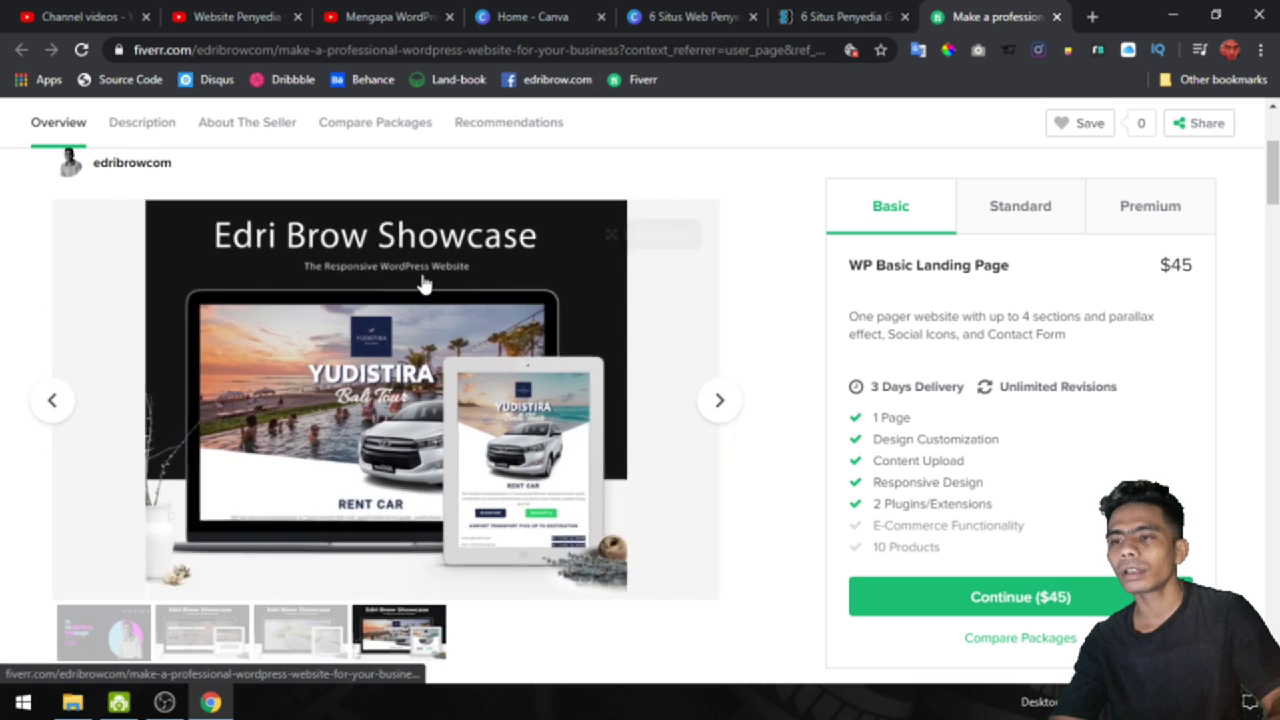
Step: Read the Fiverr gig's description, supported plugins and seller section, and return to its overview
{"action": "scroll", "coordinate": [741, 383], "scroll_direction": "down", "scroll_amount": 5}
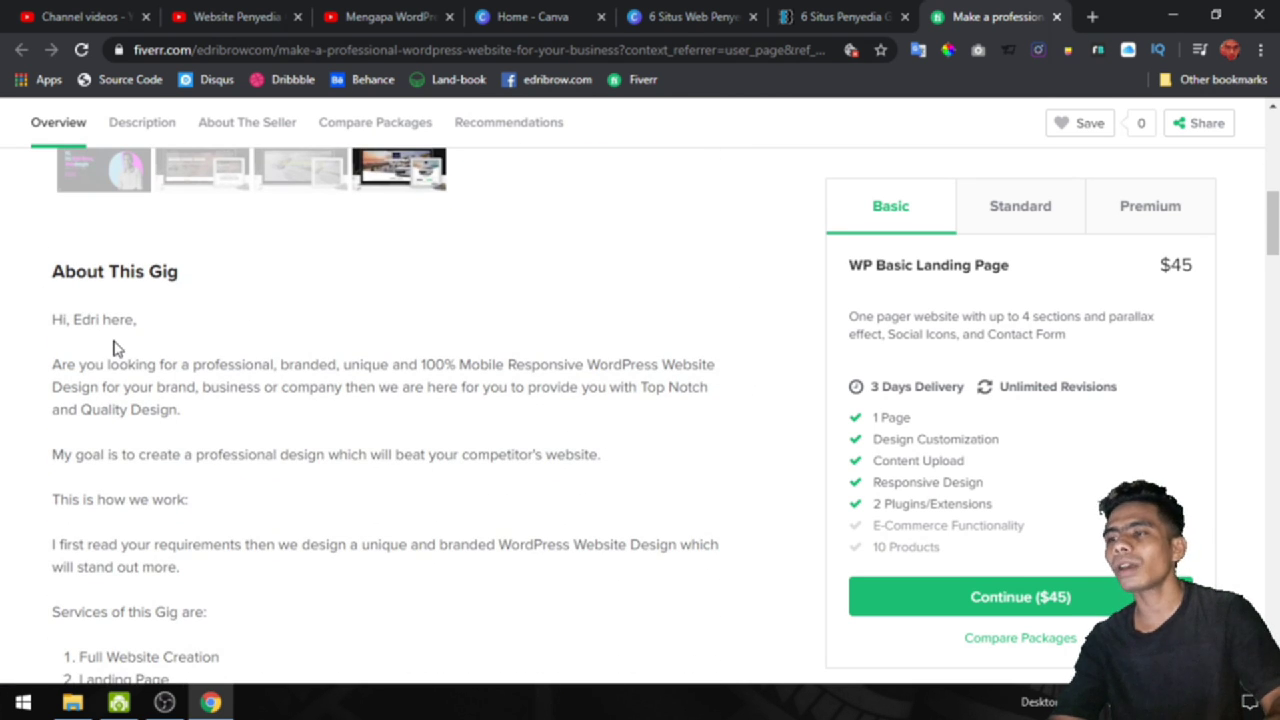
{"action": "scroll", "coordinate": [113, 347], "scroll_direction": "down", "scroll_amount": 5}
{"action": "scroll", "coordinate": [285, 420], "scroll_direction": "up", "scroll_amount": 5}
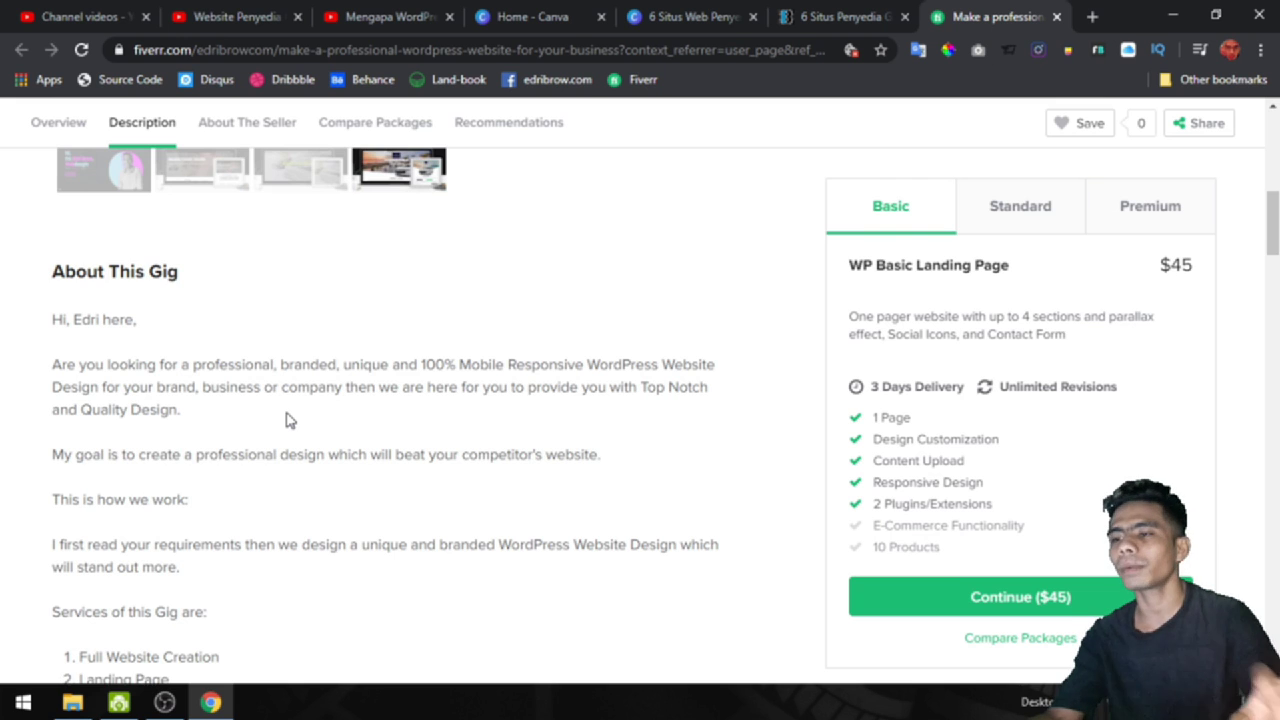
{"action": "scroll", "coordinate": [285, 420], "scroll_direction": "down", "scroll_amount": 8}
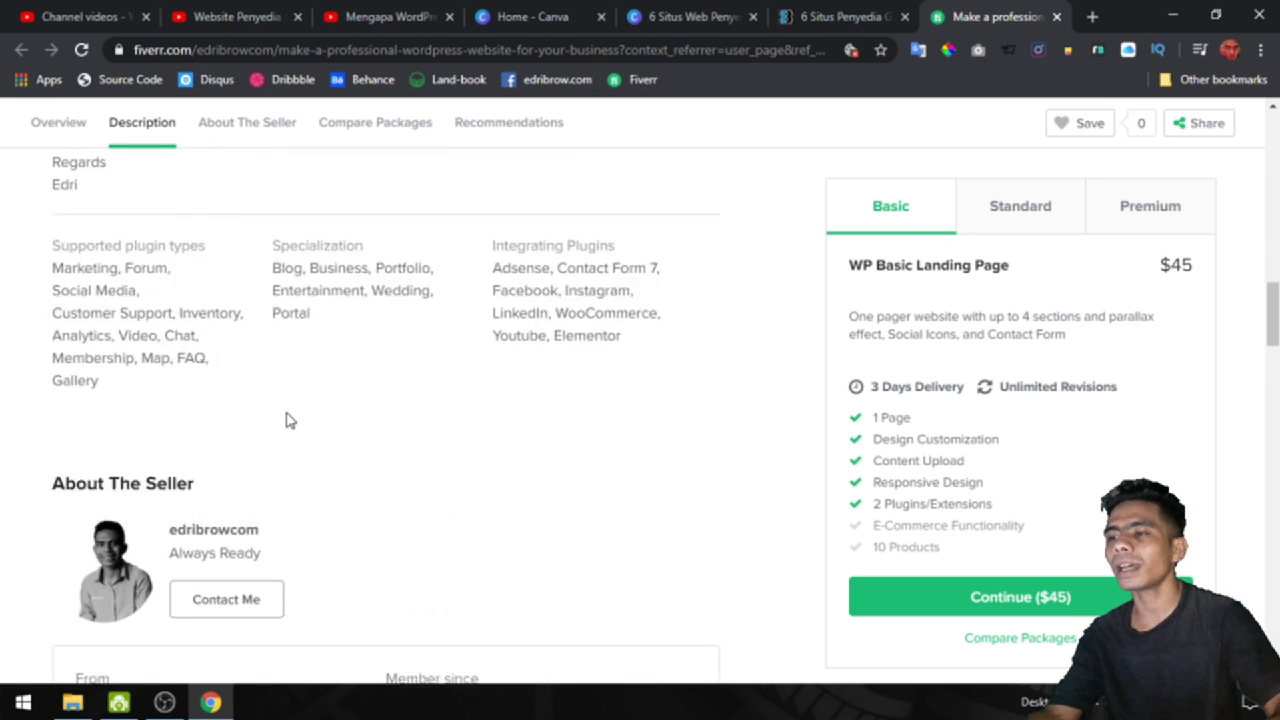
{"action": "scroll", "coordinate": [285, 420], "scroll_direction": "up", "scroll_amount": 14}
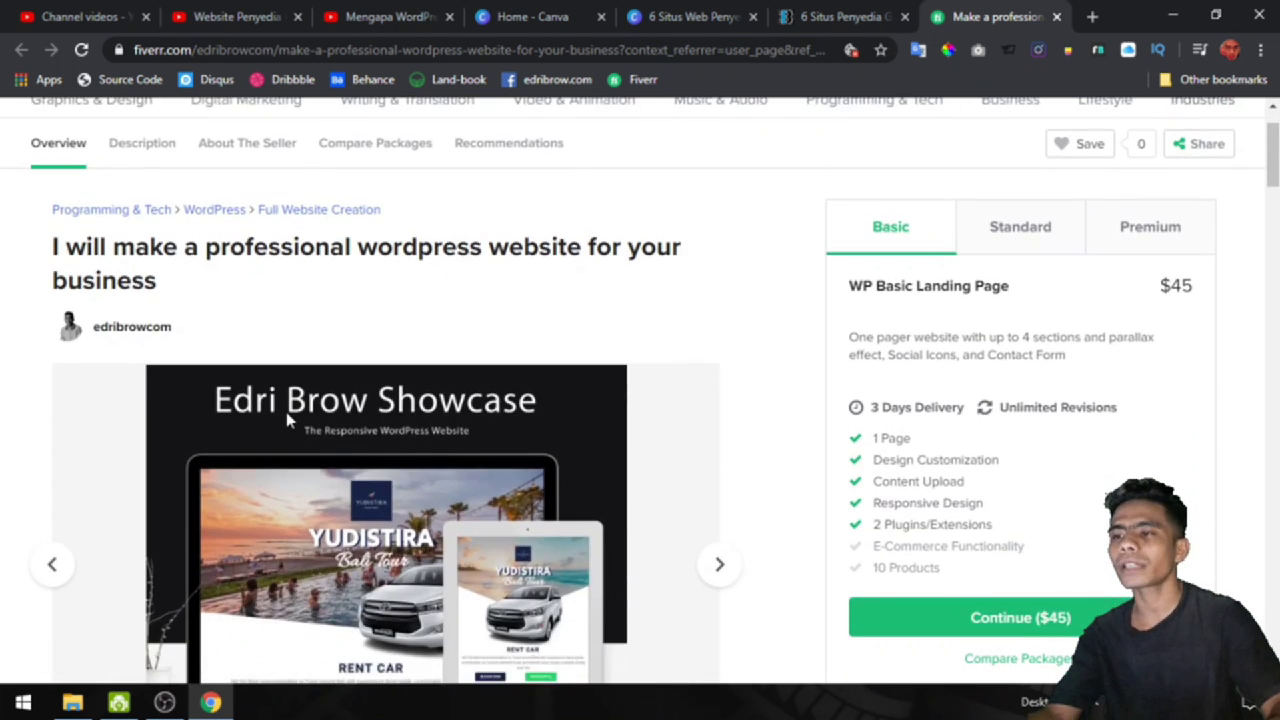
{"action": "scroll", "coordinate": [287, 420], "scroll_direction": "down", "scroll_amount": 1}
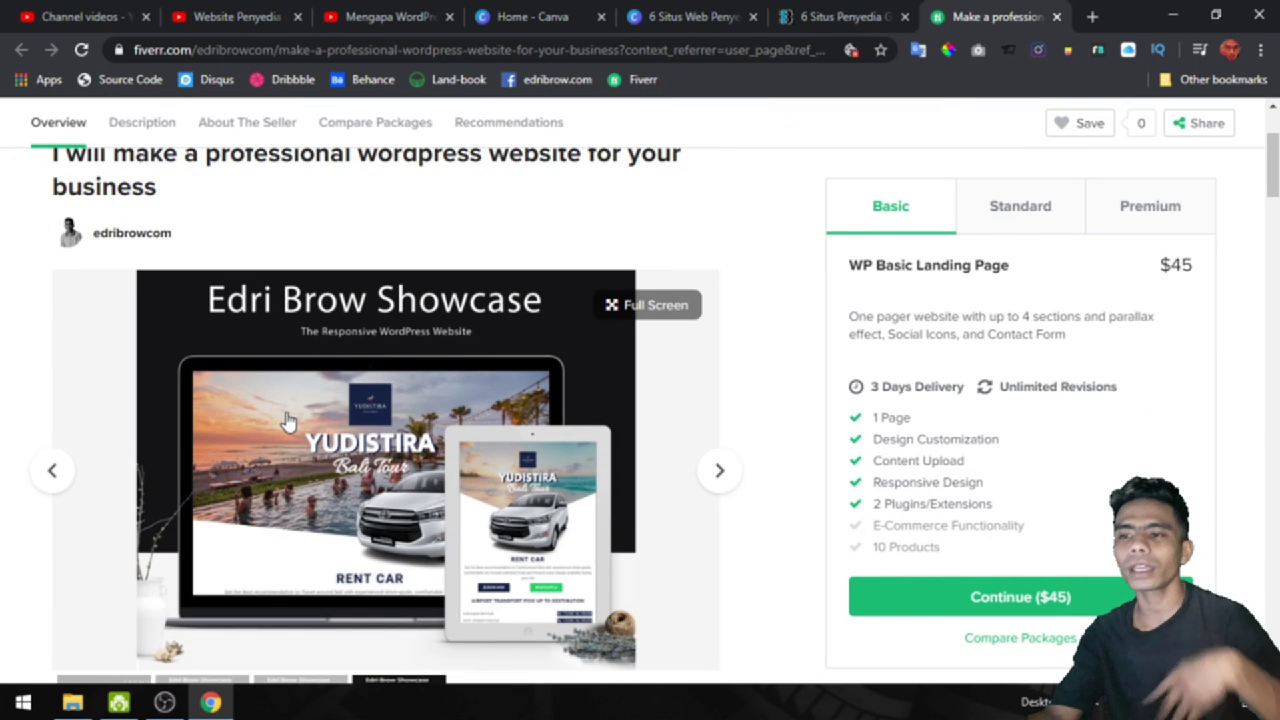